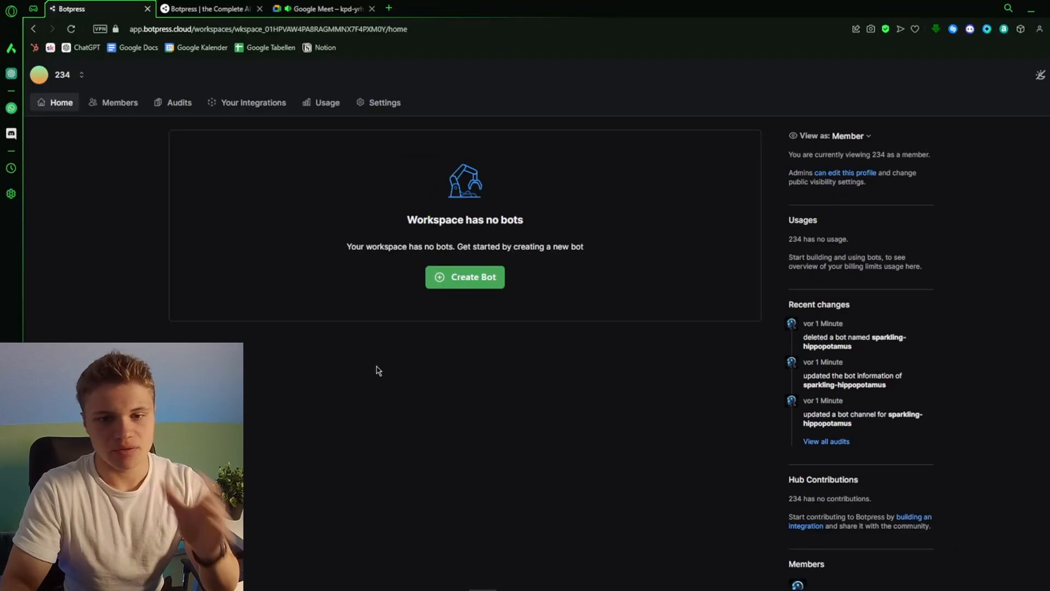
- Create a new bot in the workspace from the Start from Scratch template
left_click(461, 279)
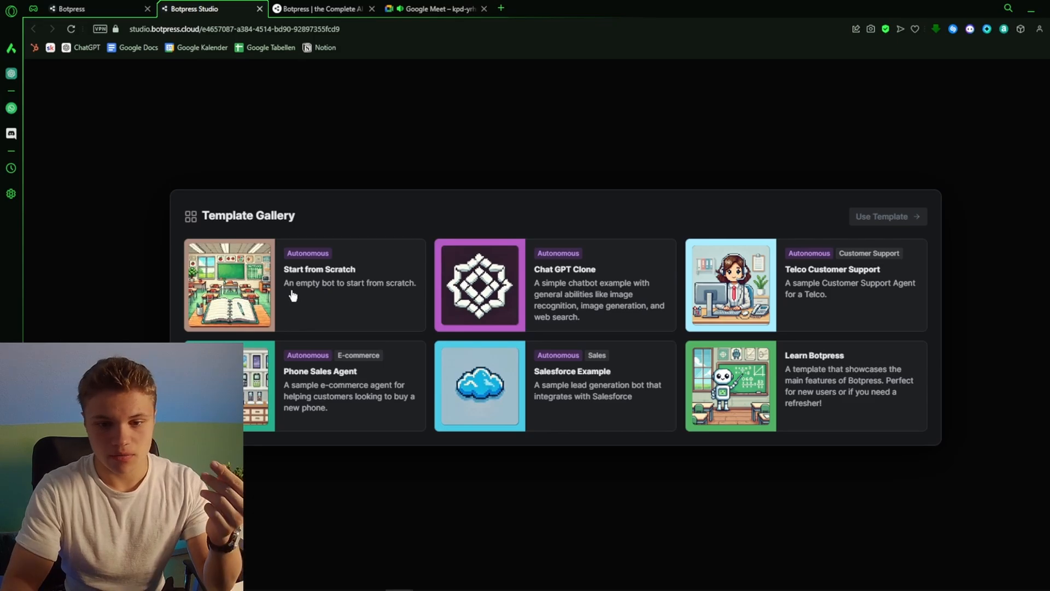
left_click(269, 294)
left_click(878, 218)
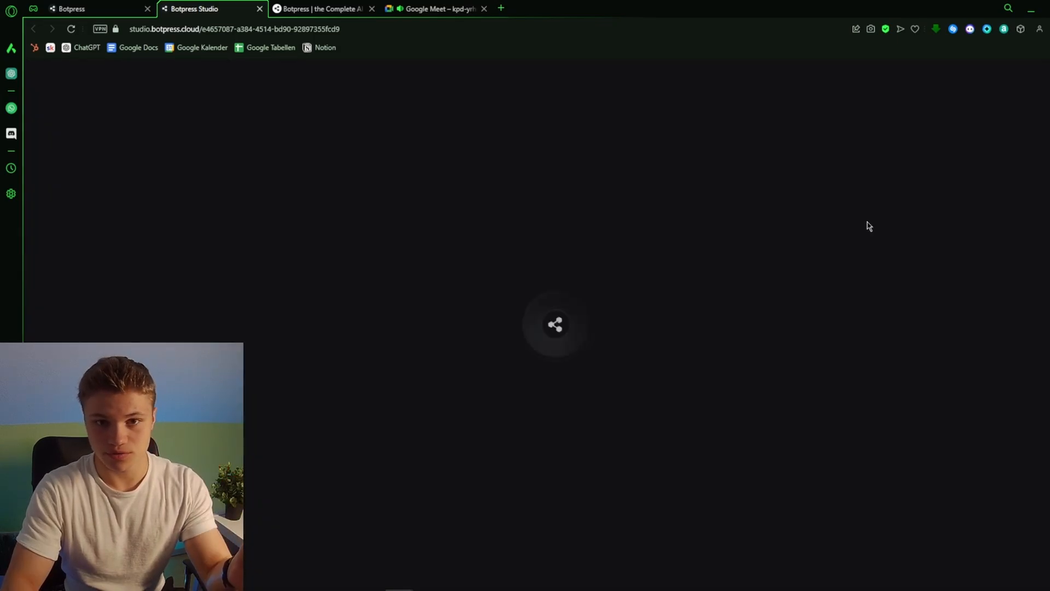
- Delete the default comment, the AutonomousNode and the embedded video from the Main workflow
right_click(661, 266)
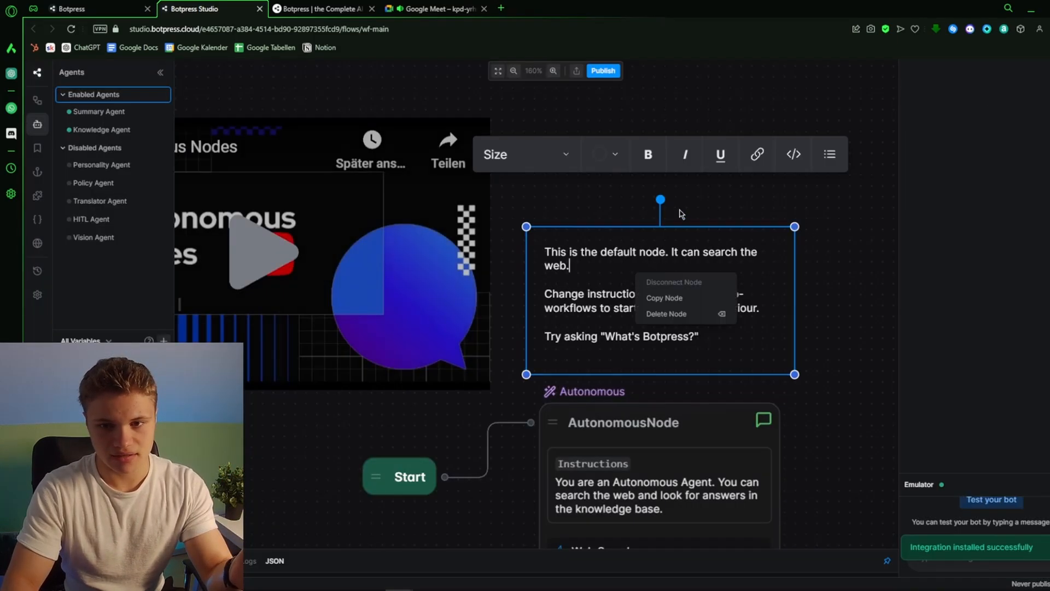
left_click(675, 314)
scroll(754, 295, "down", 3)
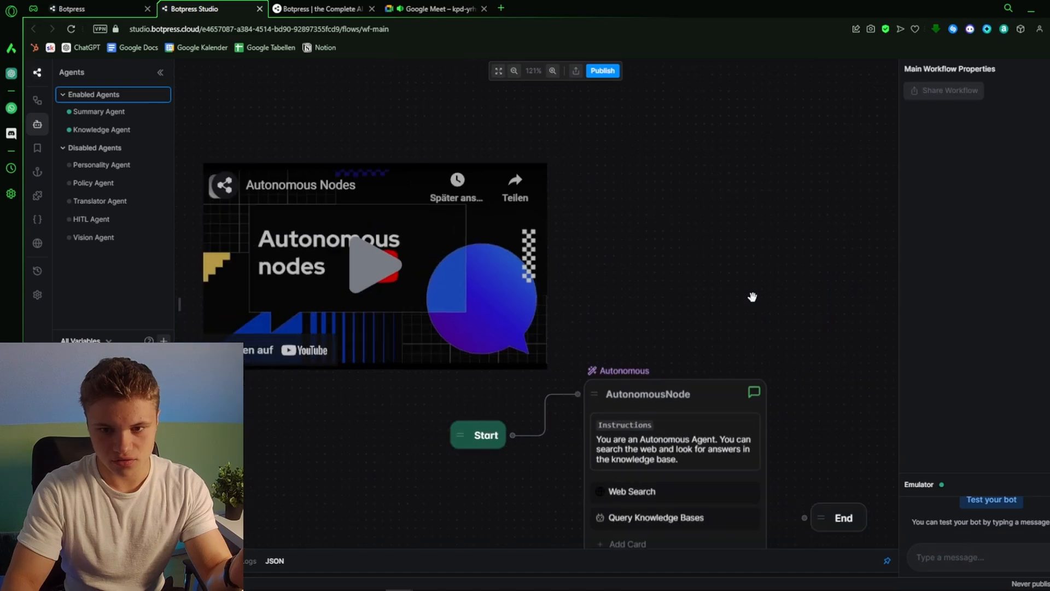
right_click(563, 289)
left_click(581, 335)
right_click(313, 168)
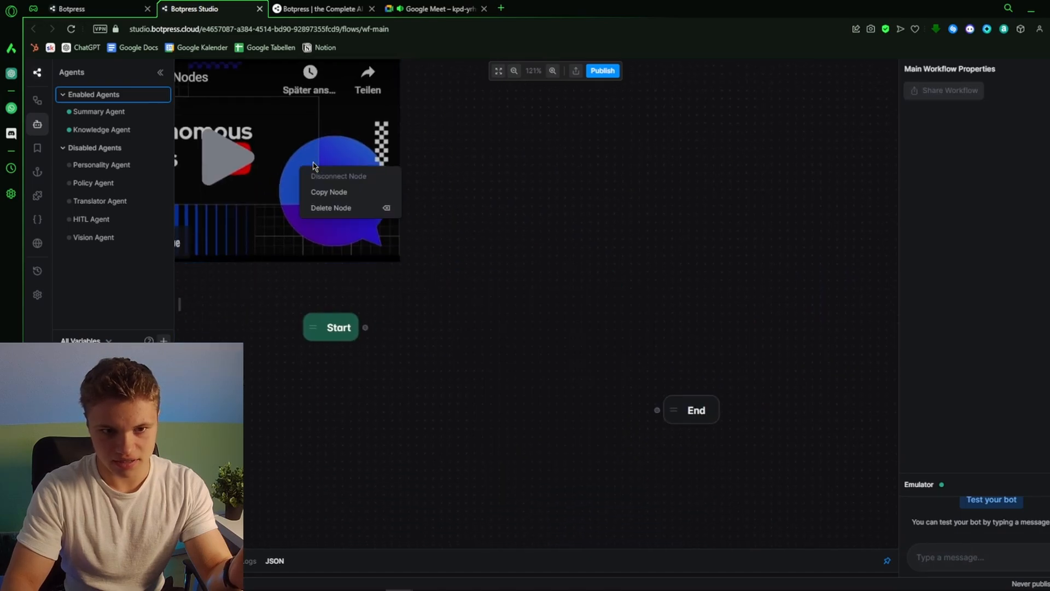
left_click(365, 209)
scroll(502, 272, "down", 3)
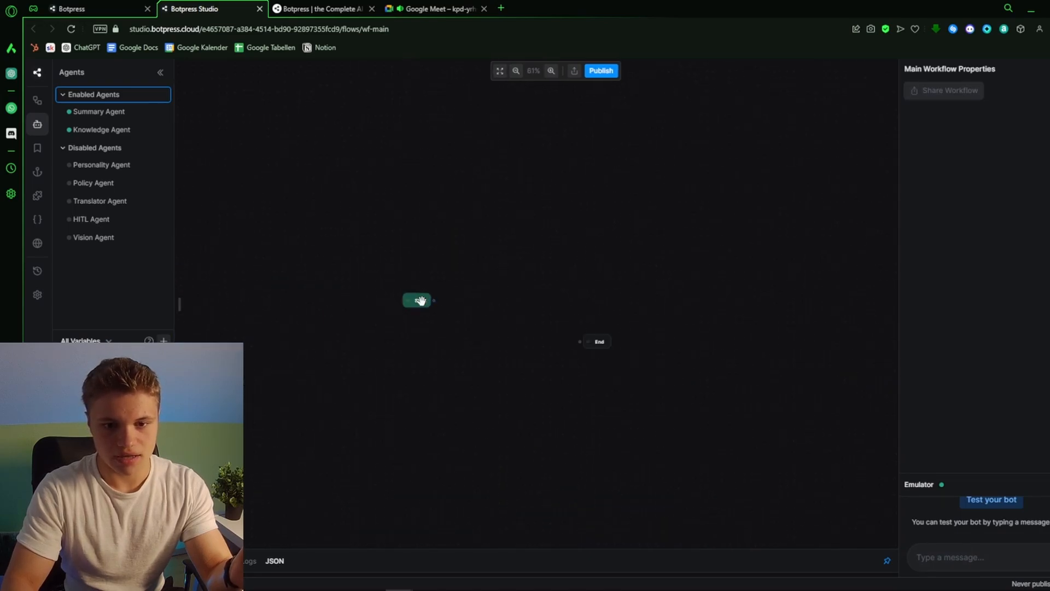
- Move the Start node to the far left of the workflow canvas and the End node to the far right
left_click_drag(419, 300, 207, 299)
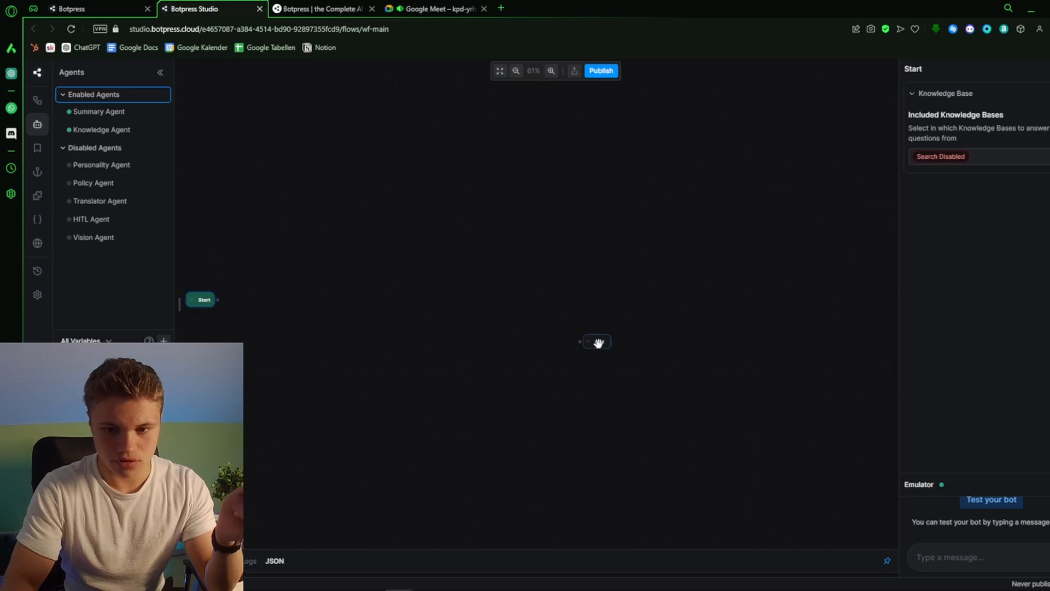
left_click_drag(598, 342, 847, 299)
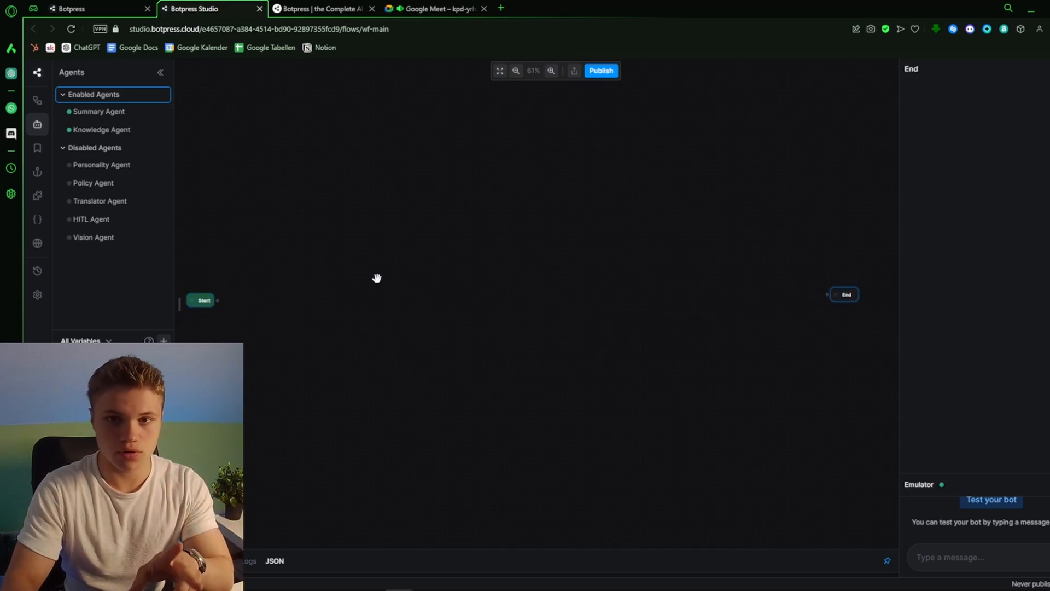
left_click_drag(188, 183, 212, 176)
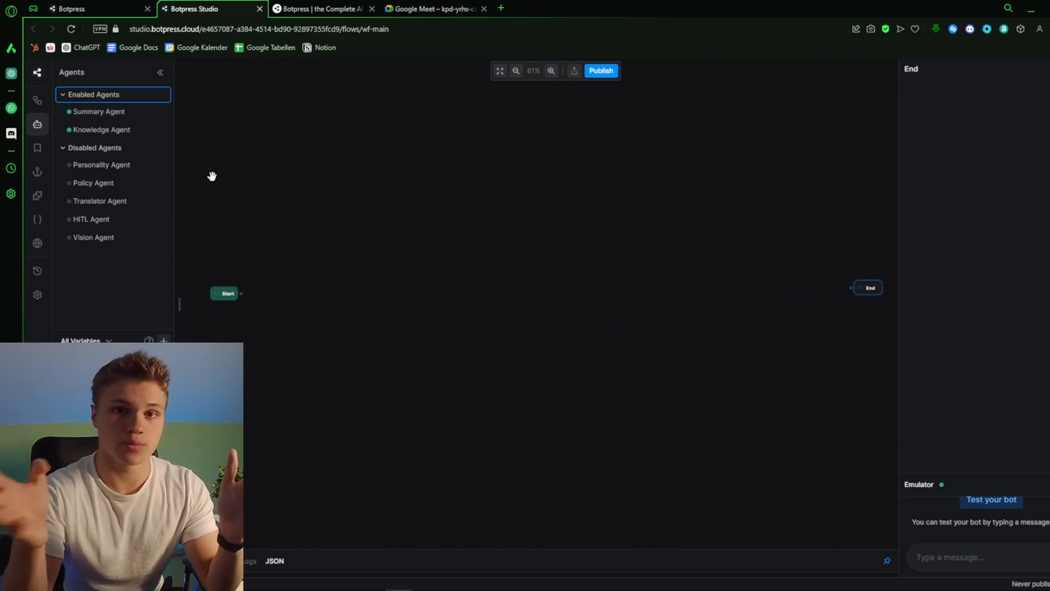
- Examine the bot's Error, Timeout and Conversation End workflows and its Default Knowledge Base
left_click(37, 100)
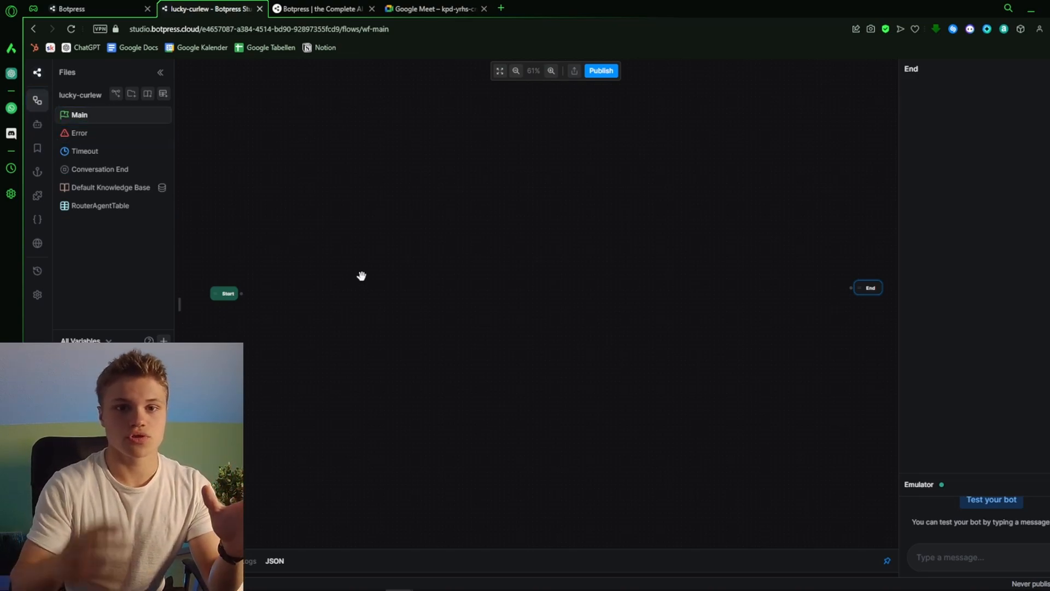
left_click(127, 135)
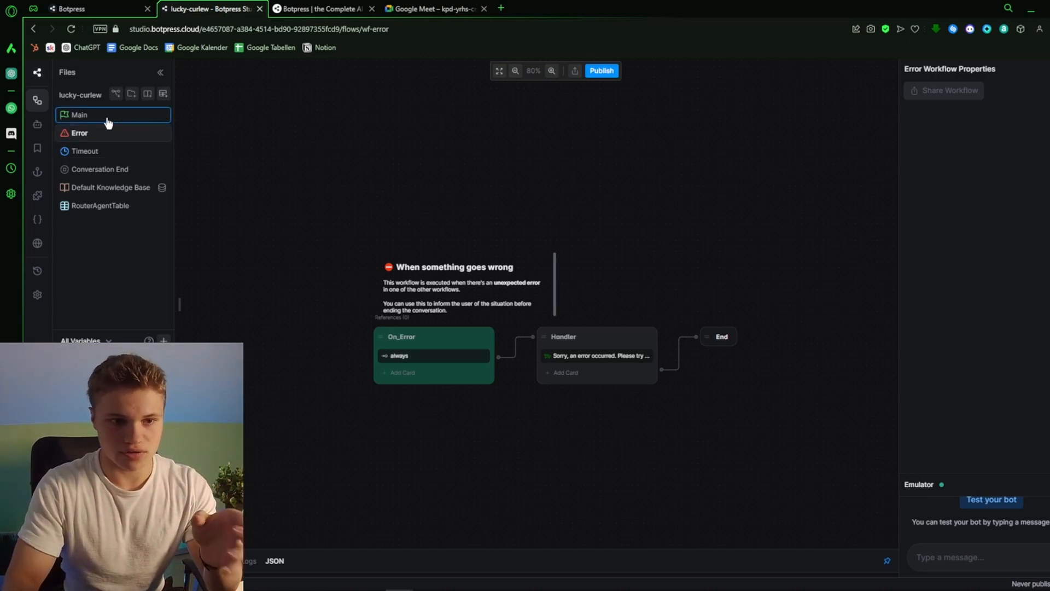
left_click(112, 153)
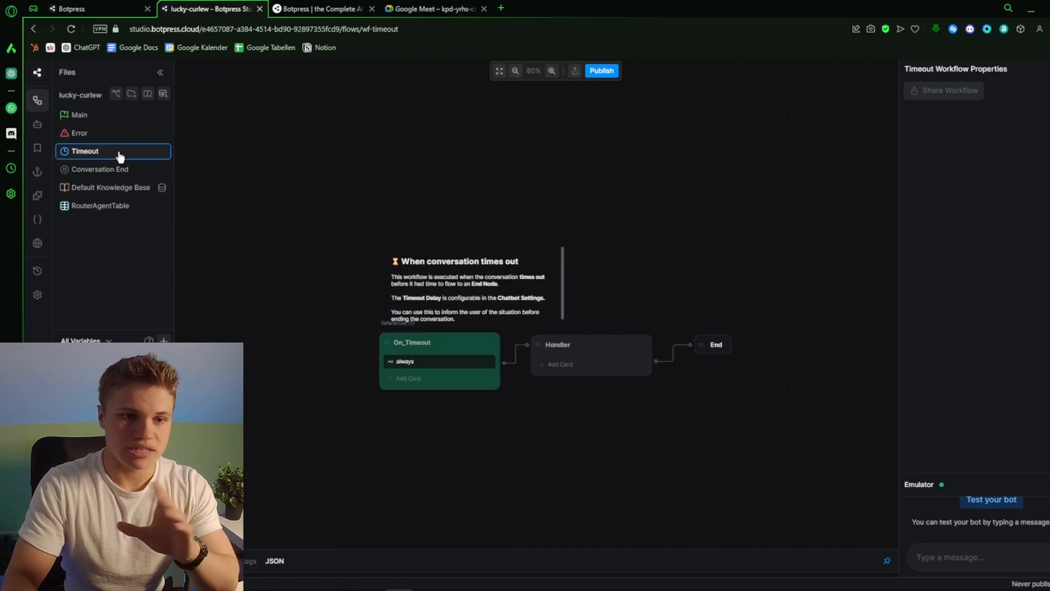
left_click(147, 173)
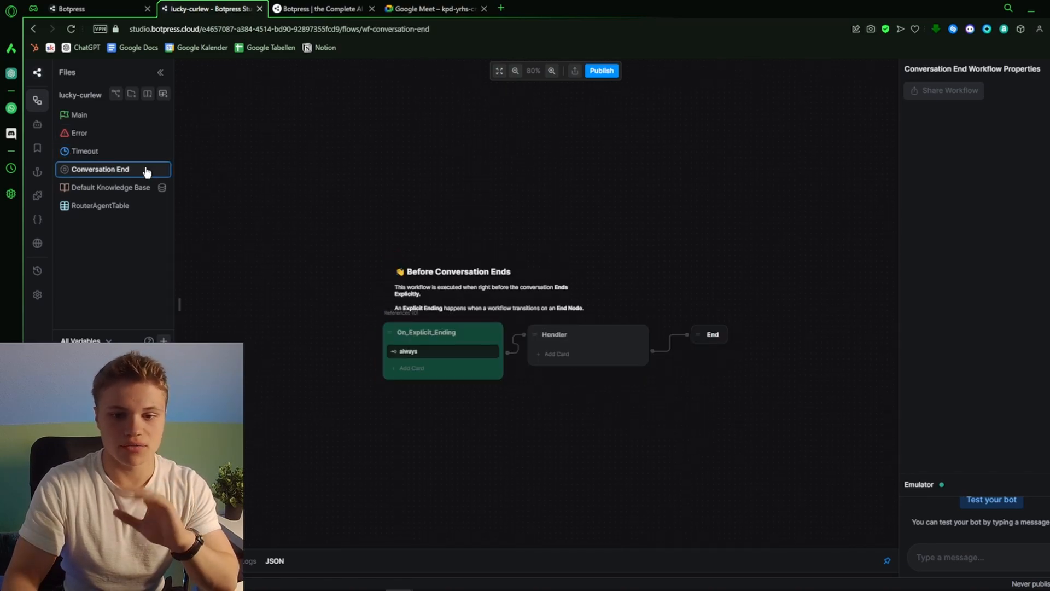
left_click(128, 192)
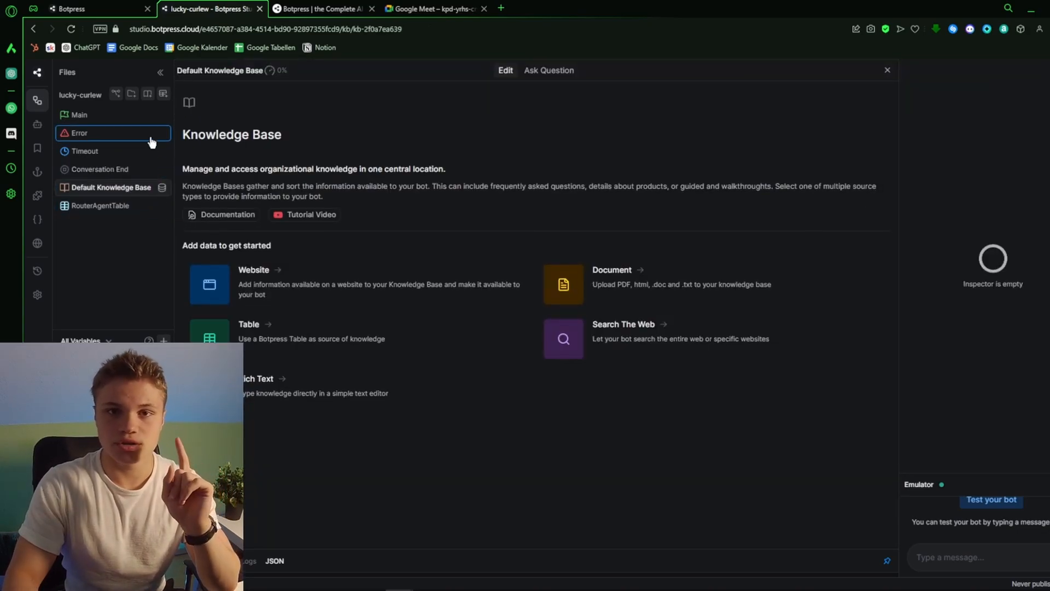
- Create an additional knowledge base and delete it again
left_click(148, 98)
left_click(137, 206)
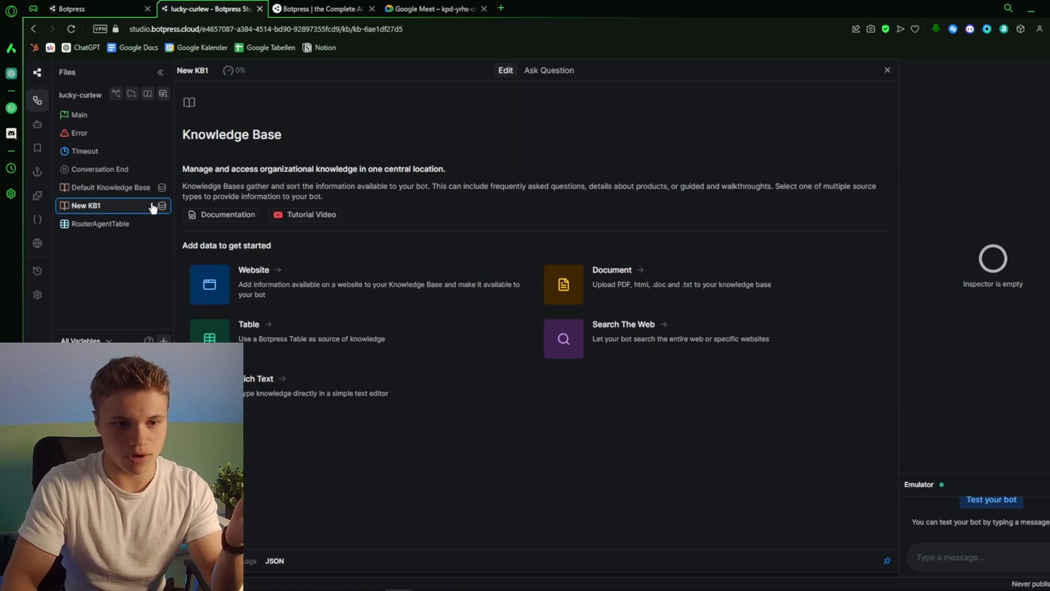
right_click(149, 207)
left_click(146, 232)
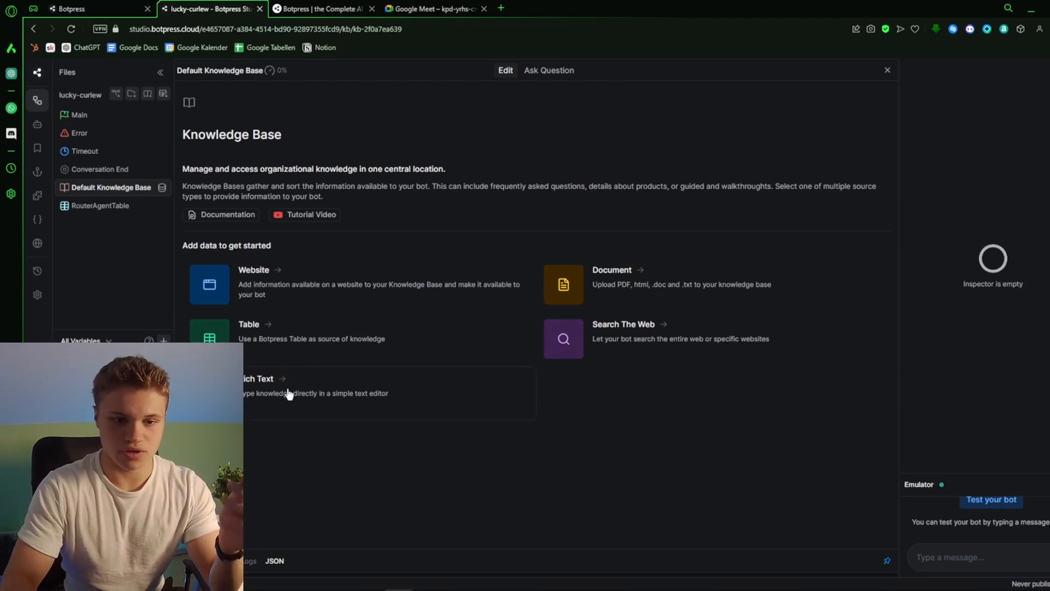
- Try enabling the Translator Agent, switch it back off and leave its configuration
left_click(37, 124)
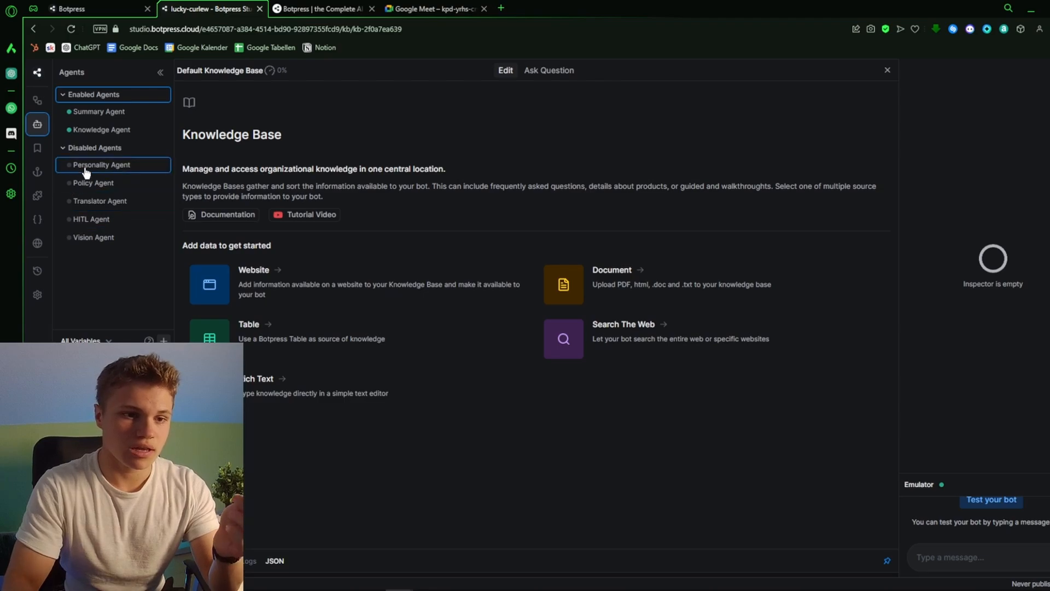
left_click(118, 207)
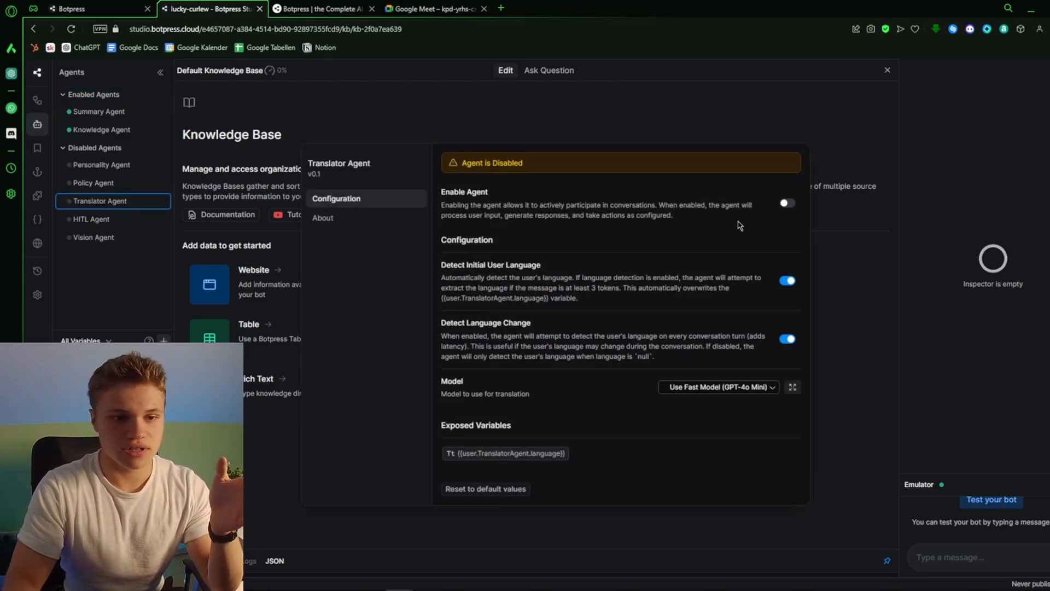
left_click(787, 203)
left_click(789, 187)
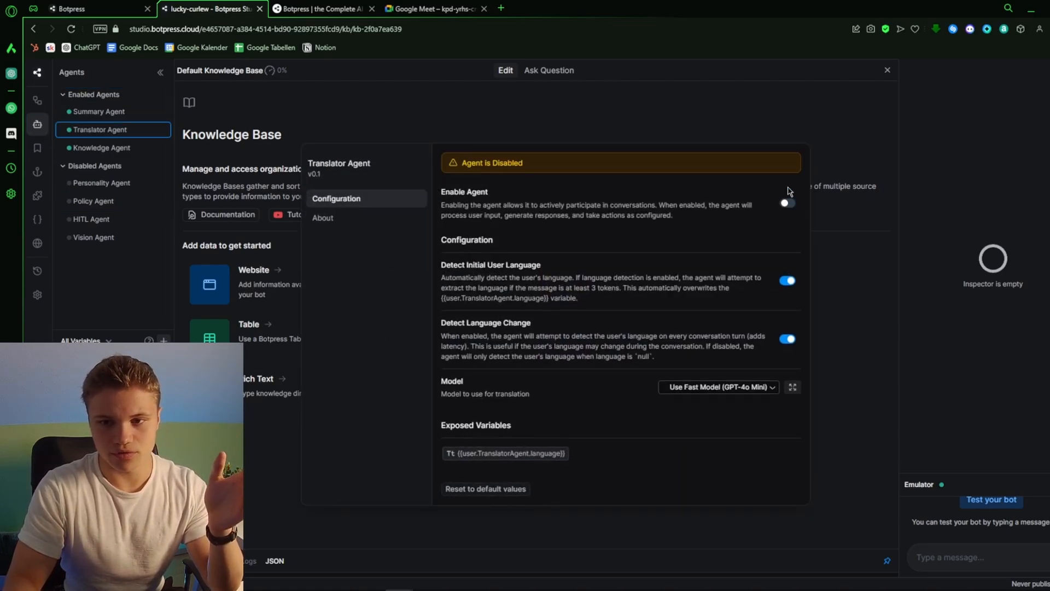
left_click(254, 210)
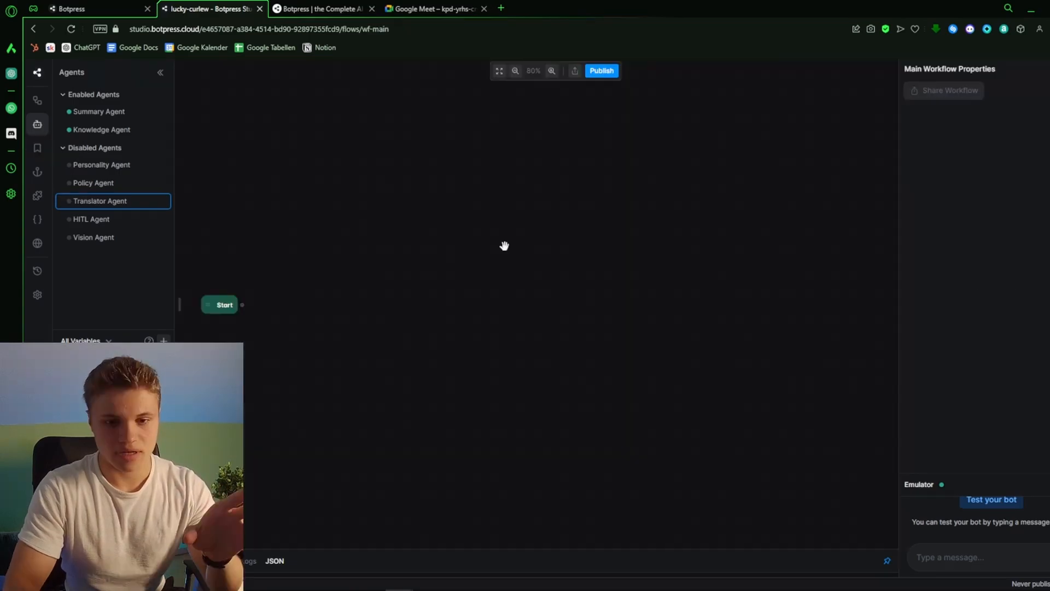
- Add a Standard Node to the Main workflow, connected to the Start node's output
scroll(503, 246, "down", 2)
left_click_drag(504, 246, 417, 240)
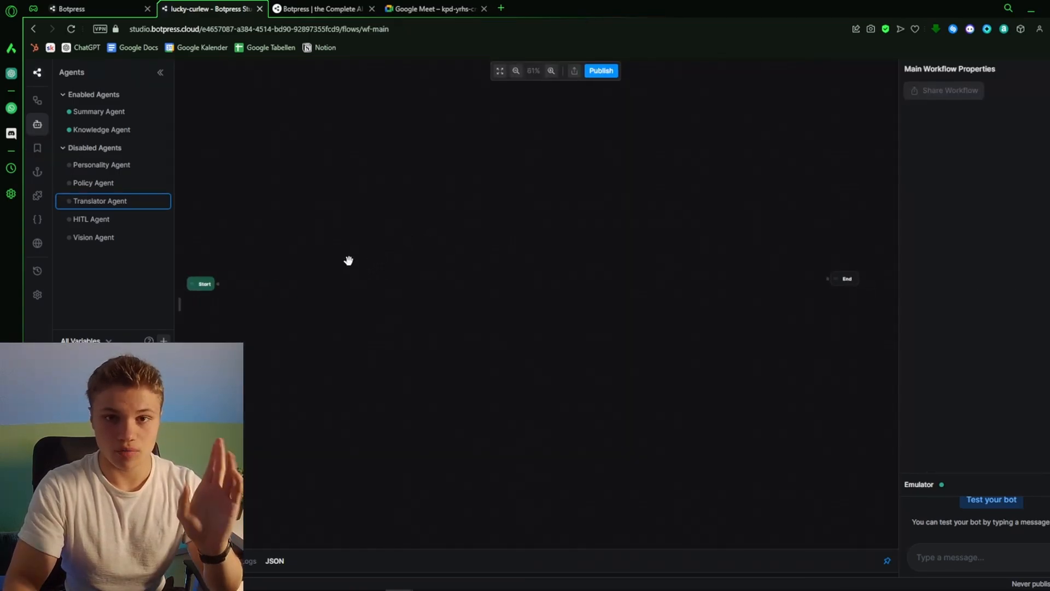
scroll(311, 244, "up", 3)
left_click_drag(312, 244, 523, 220)
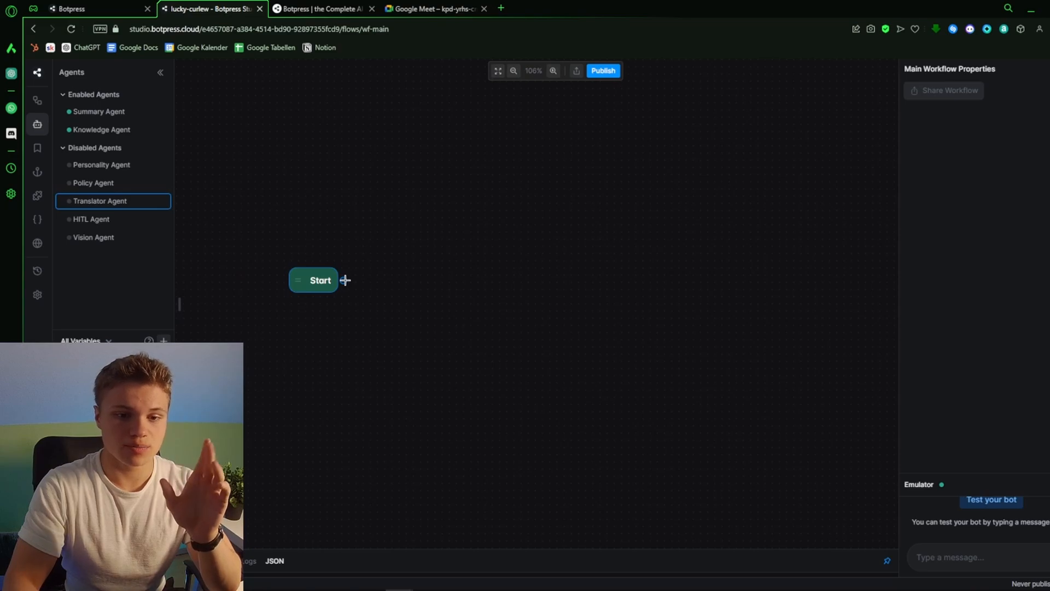
left_click_drag(345, 280, 457, 206)
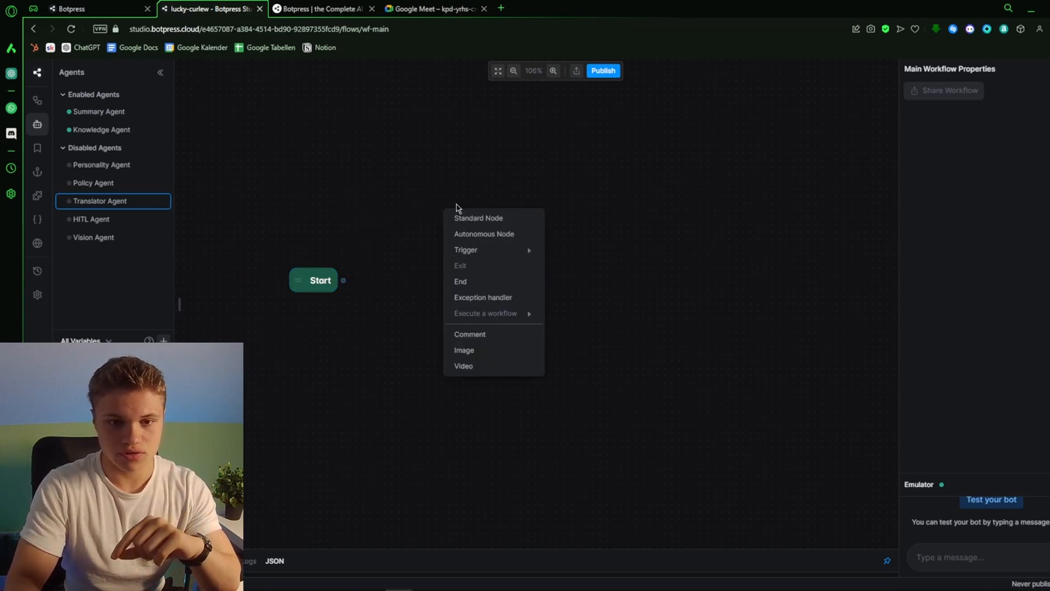
left_click(505, 220)
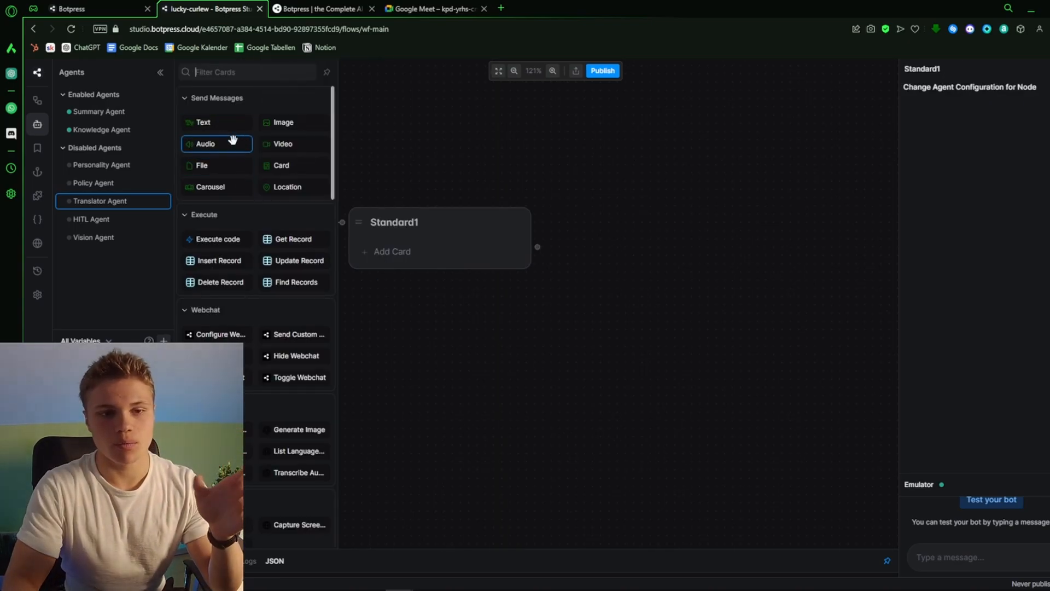
- Review the available cards and add a Single Choice capture card to the new standard node
scroll(257, 159, "down", 10)
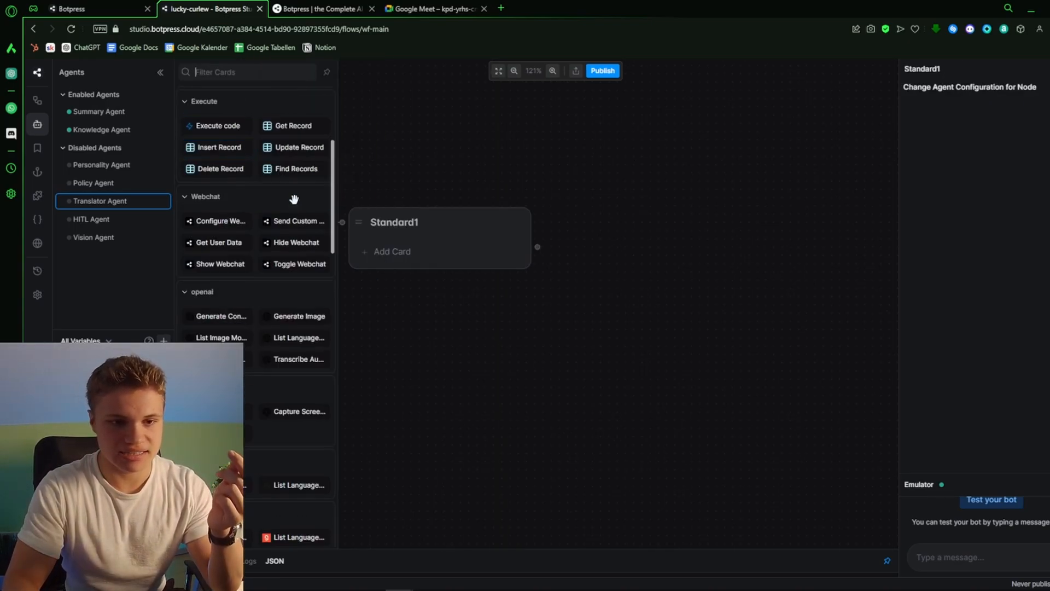
scroll(268, 190, "down", 10)
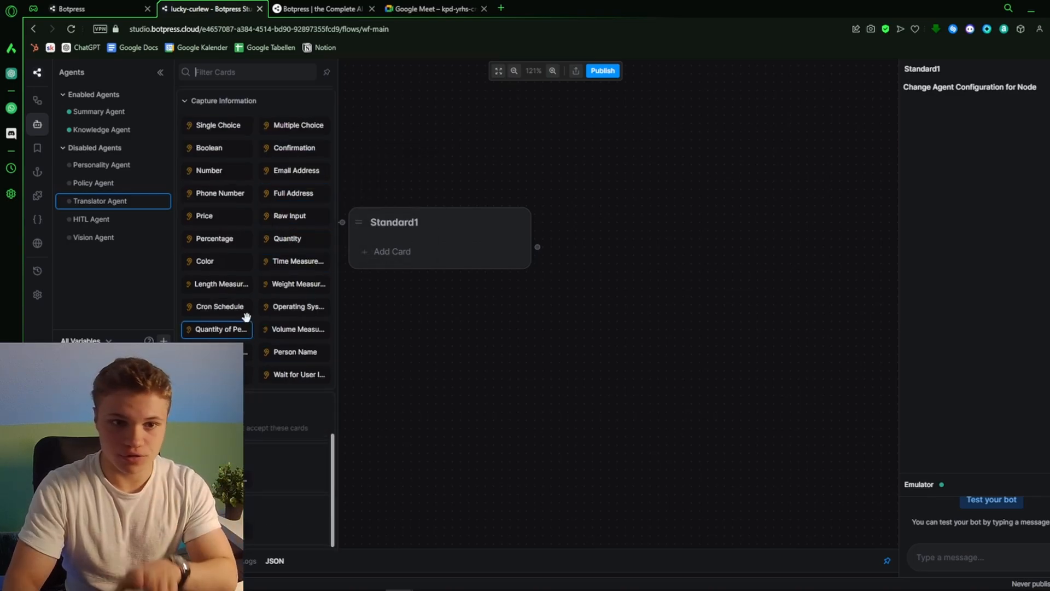
scroll(249, 307, "up", 2)
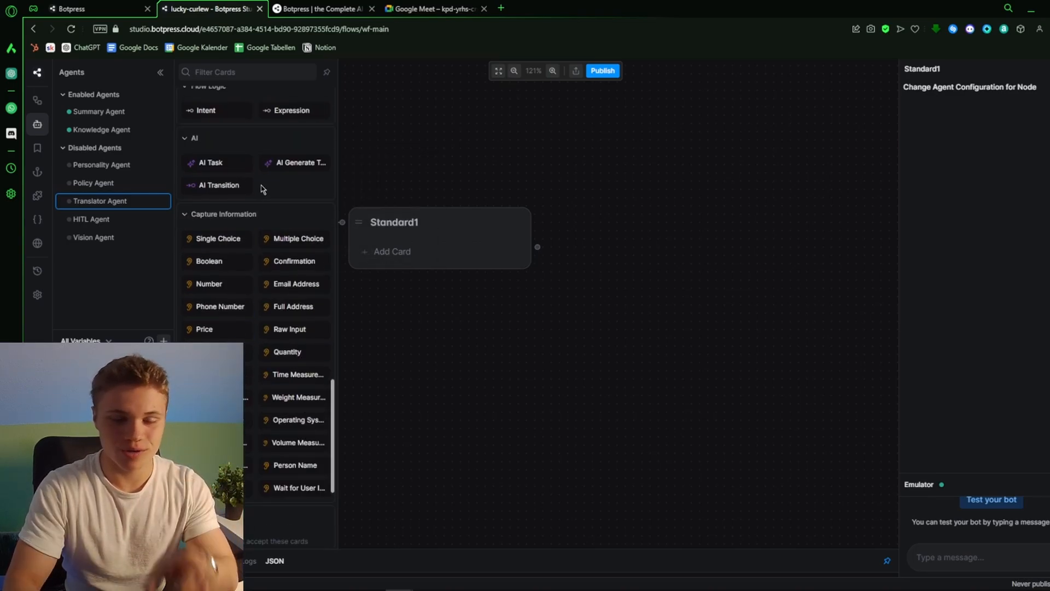
scroll(263, 189, "up", 8)
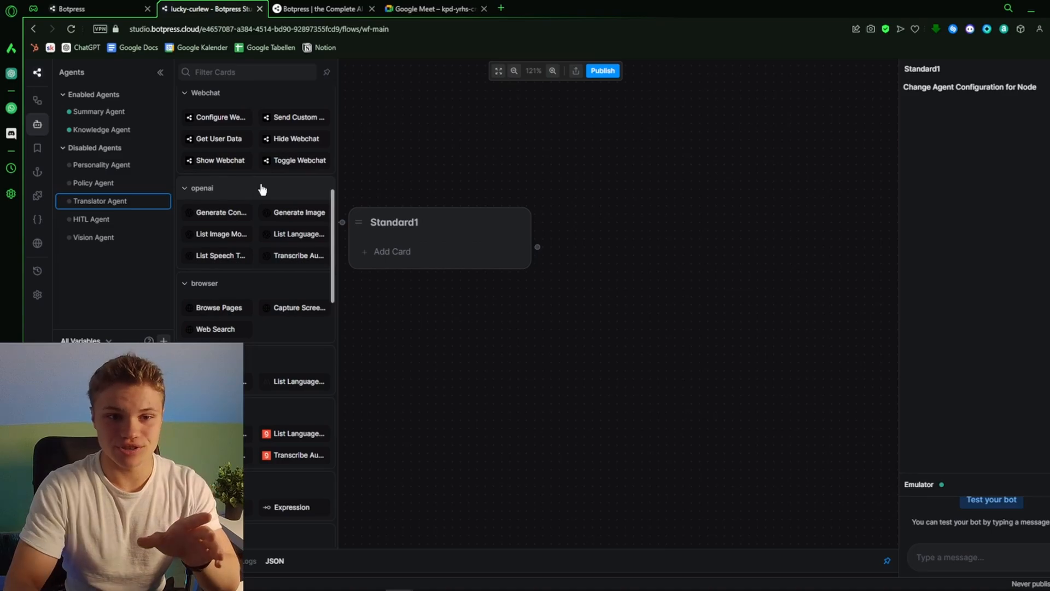
scroll(261, 185, "up", 2)
scroll(291, 163, "down", 10)
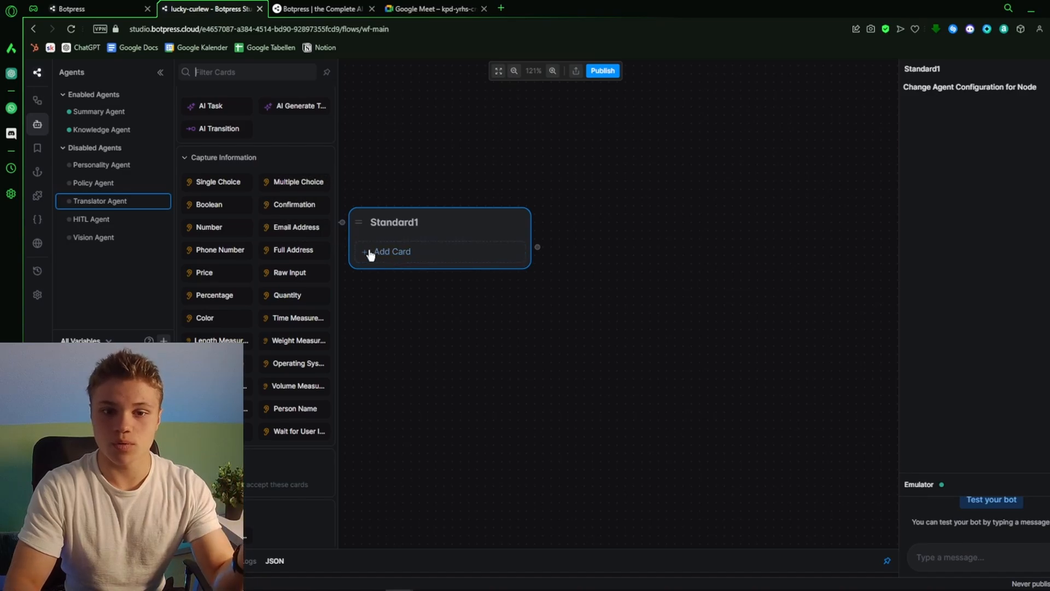
left_click_drag(399, 218, 418, 206)
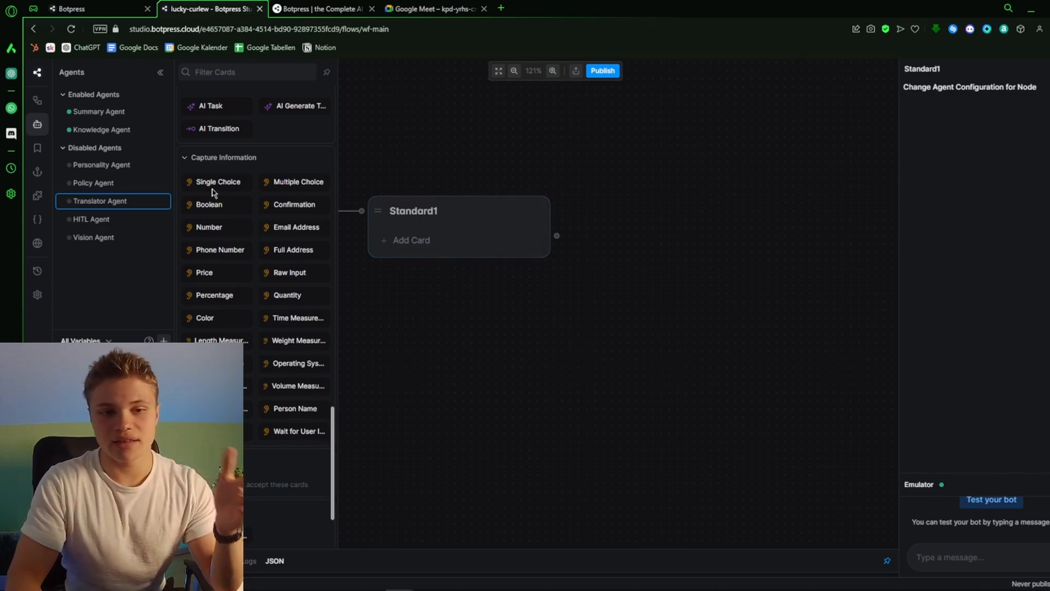
left_click_drag(219, 183, 516, 251)
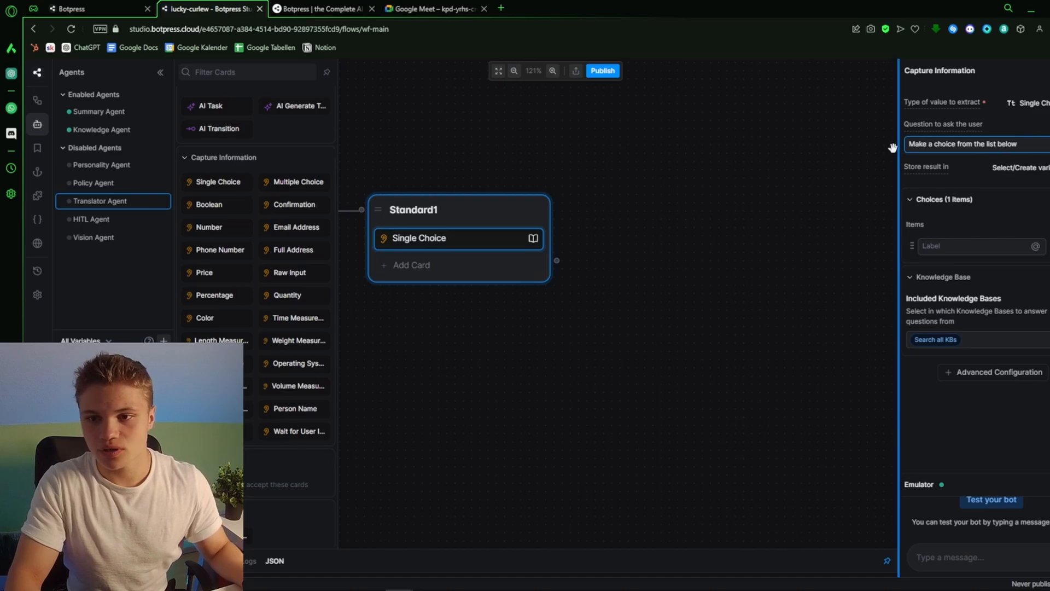
- Set the Single Choice card's question to "hello, how can i help you today?"
left_click_drag(1021, 146, 903, 148)
type("hello, how can")
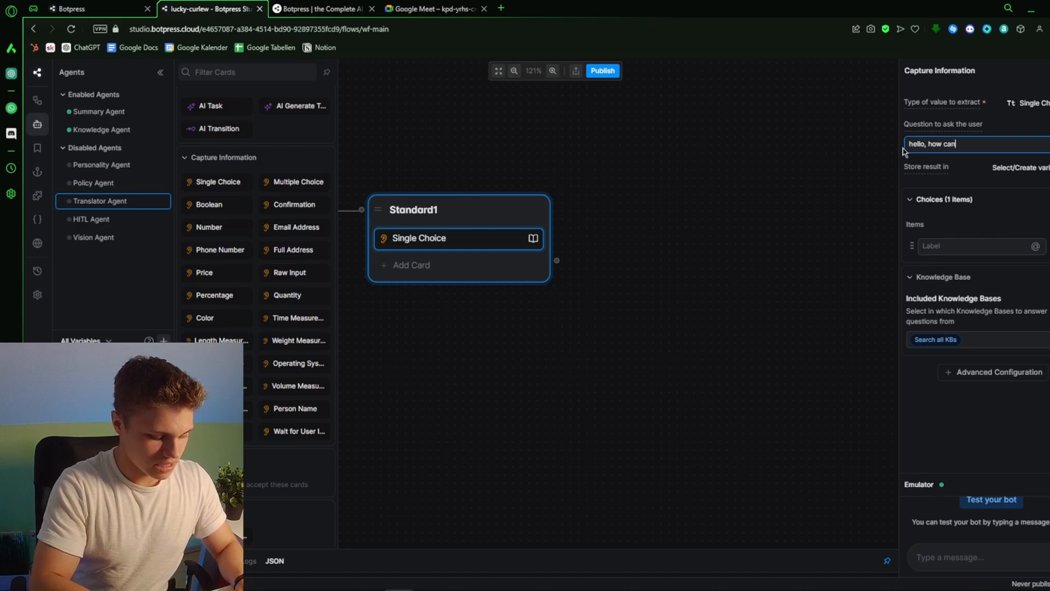
type(" i help you ")
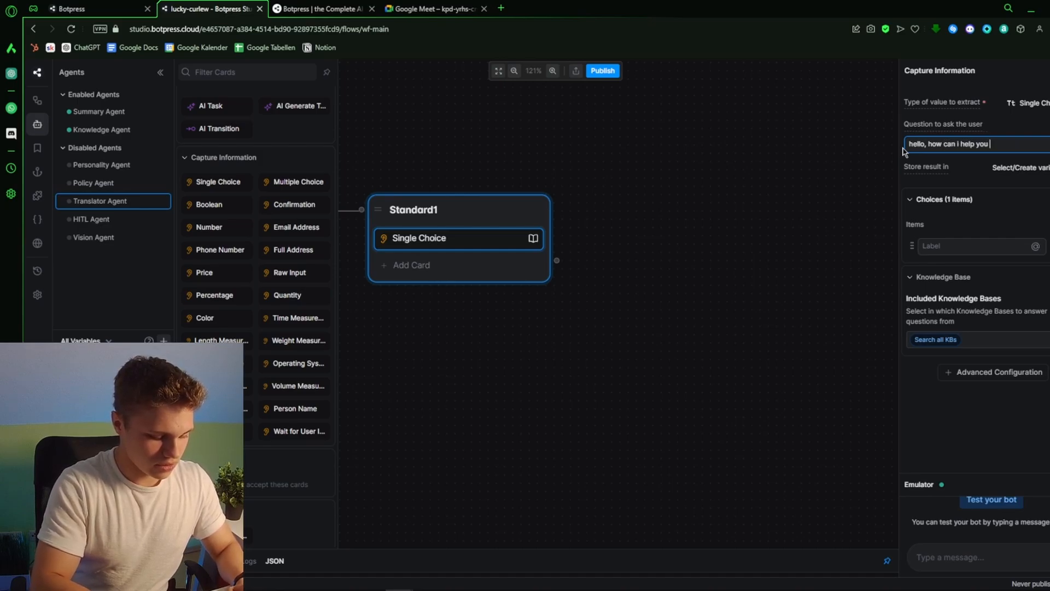
type("today")
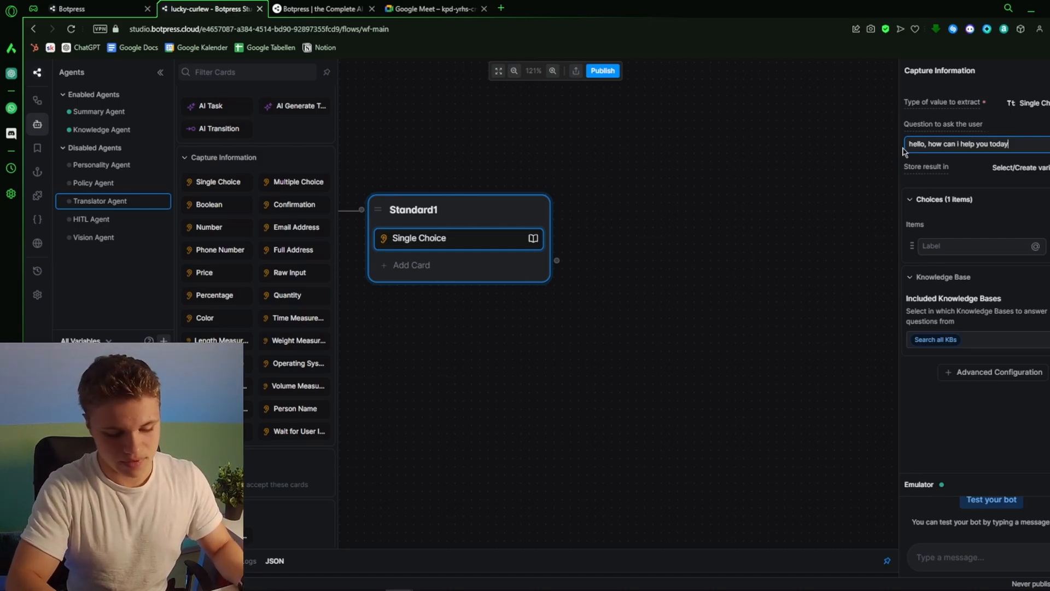
type("?")
- Add the choices "Produkt" and "Question" to the Single Choice card in the first standard node
left_click(979, 250)
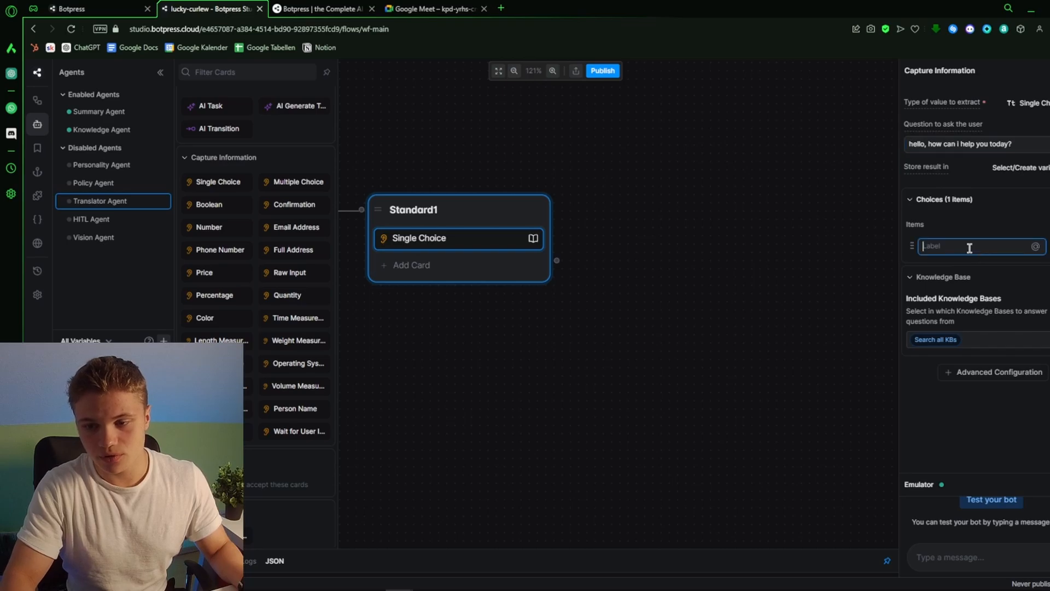
type("P")
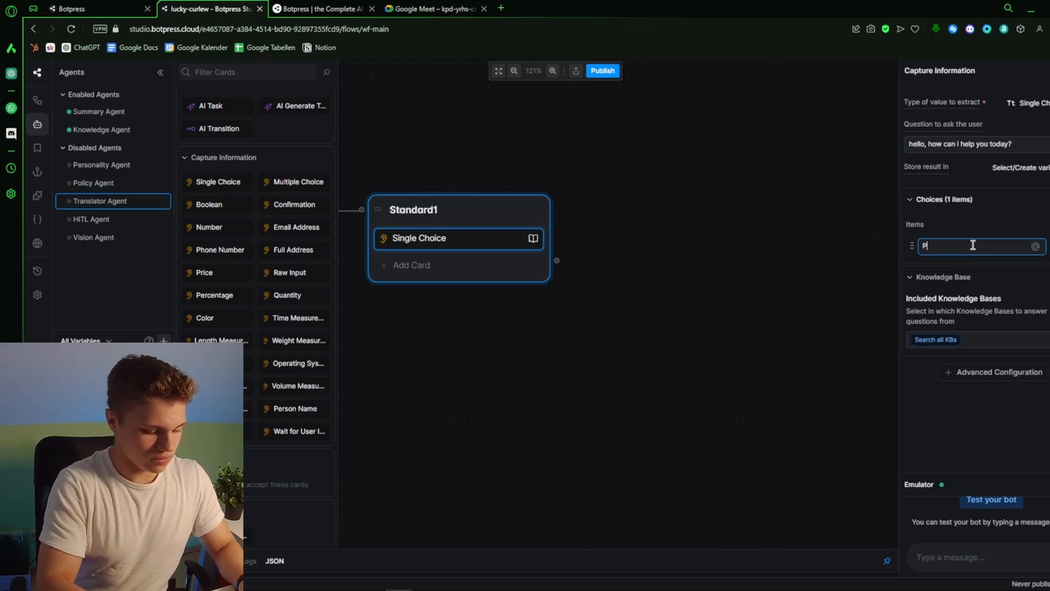
type("rodukt")
key("Return")
type("Questio")
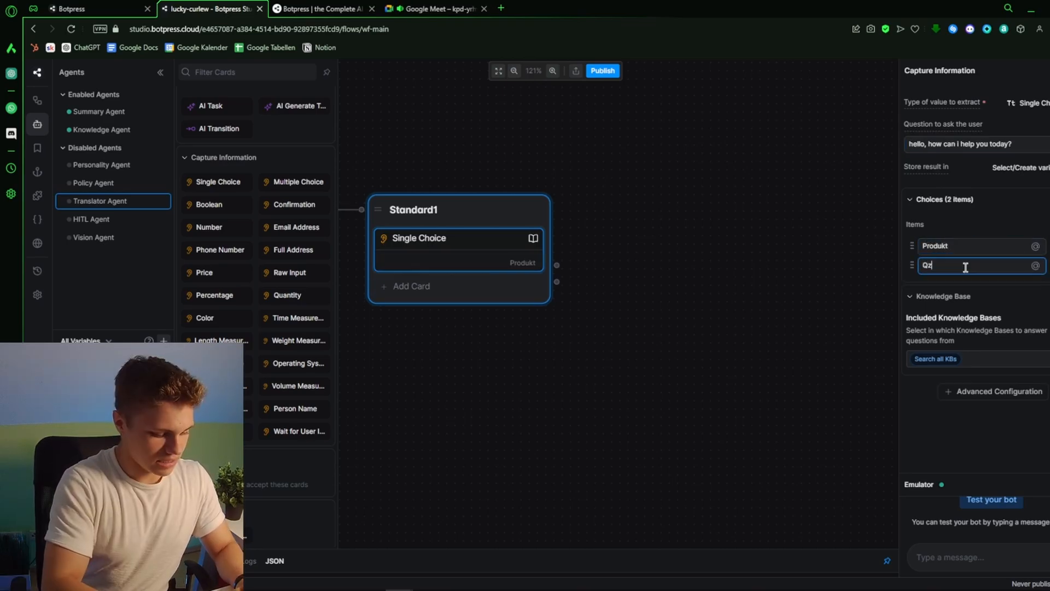
type("n")
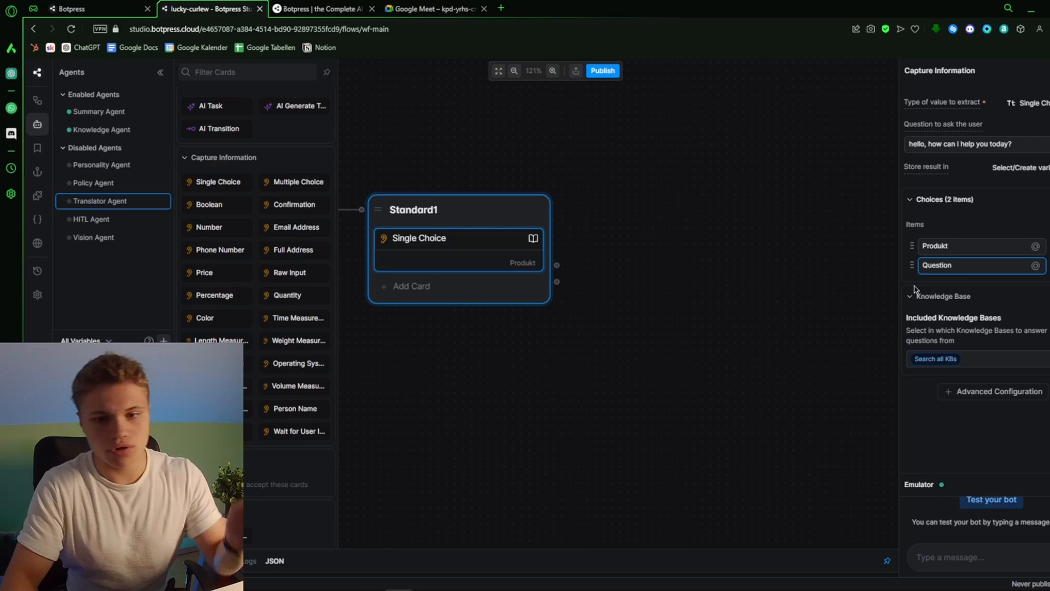
left_click(685, 321)
left_click(511, 264)
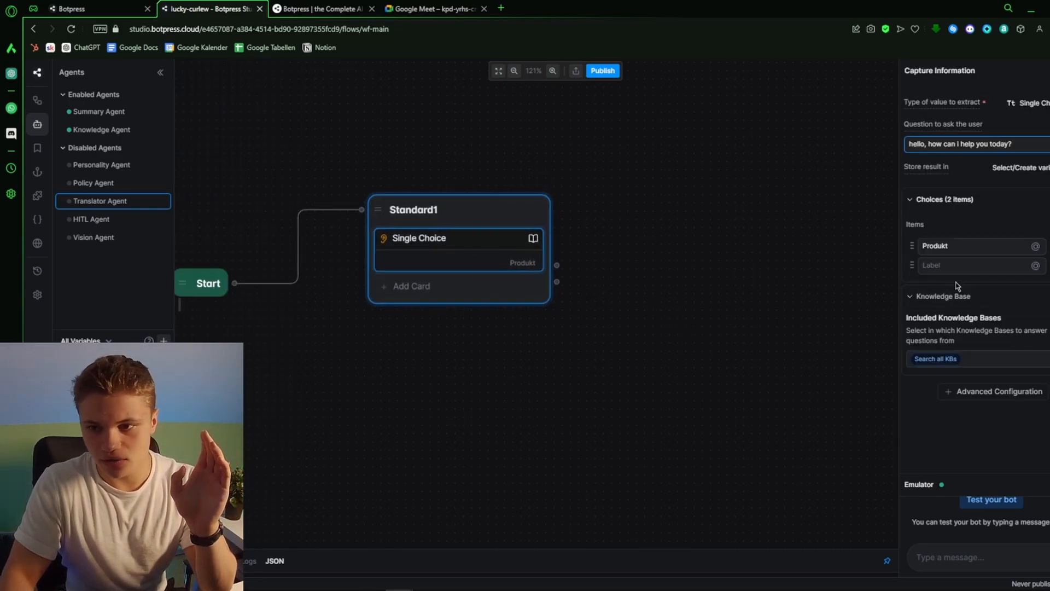
left_click(940, 265)
type("Question")
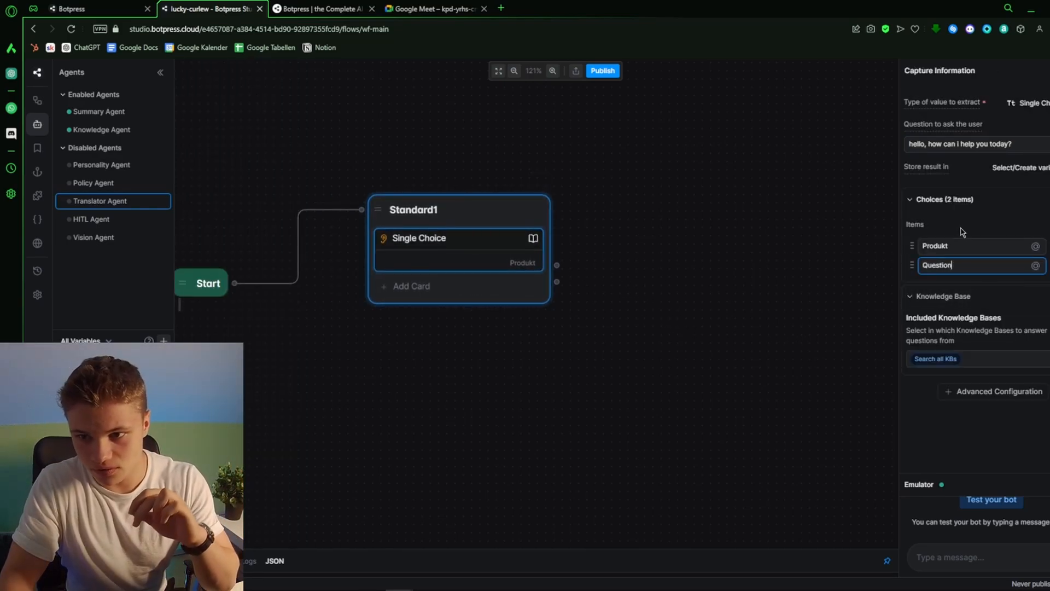
- Connect a new standard node to the Produkt choice and add a Text card to it with the message "Hi"
scroll(544, 281, "down", 3)
left_click_drag(545, 283, 582, 239)
left_click(604, 248)
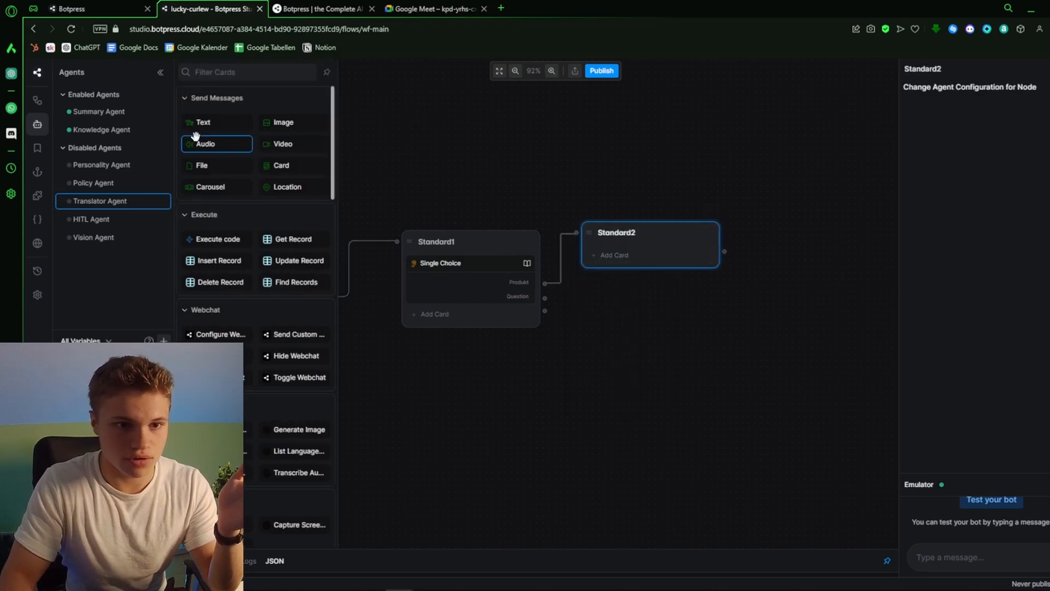
left_click_drag(202, 123, 618, 280)
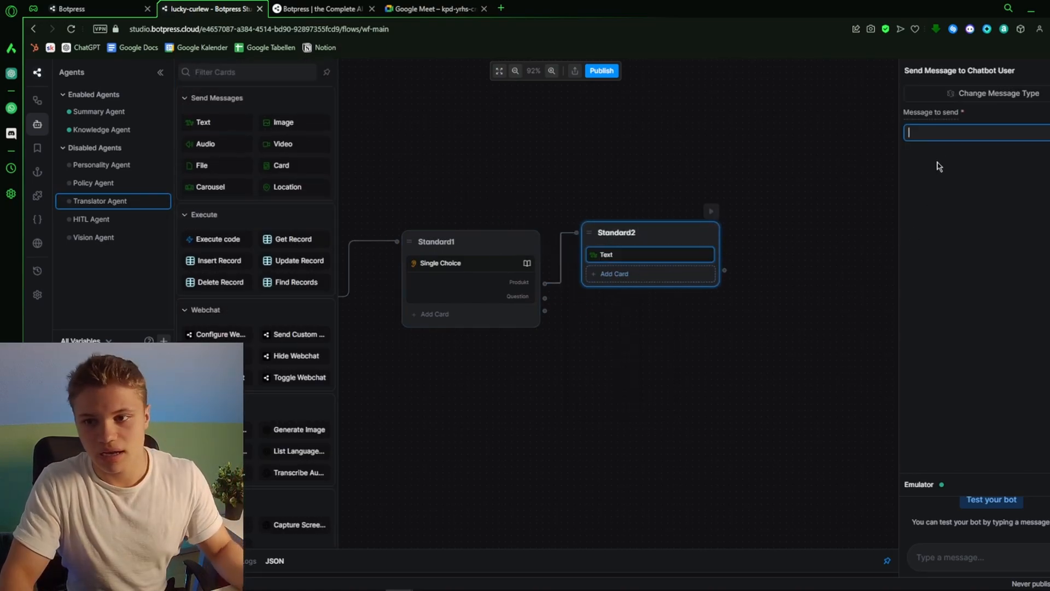
type("Hi")
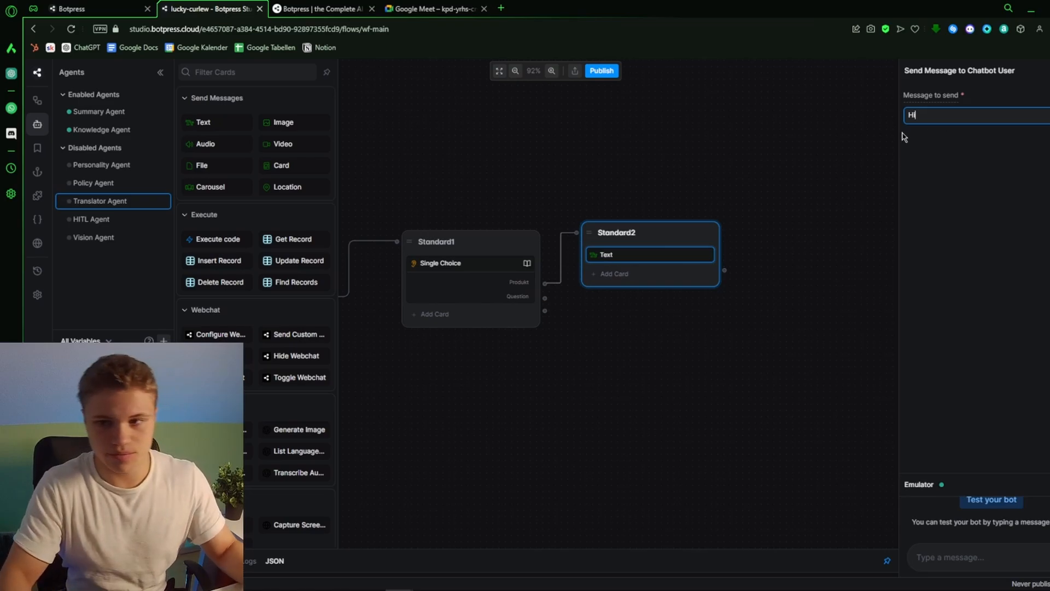
left_click_drag(793, 304, 793, 297)
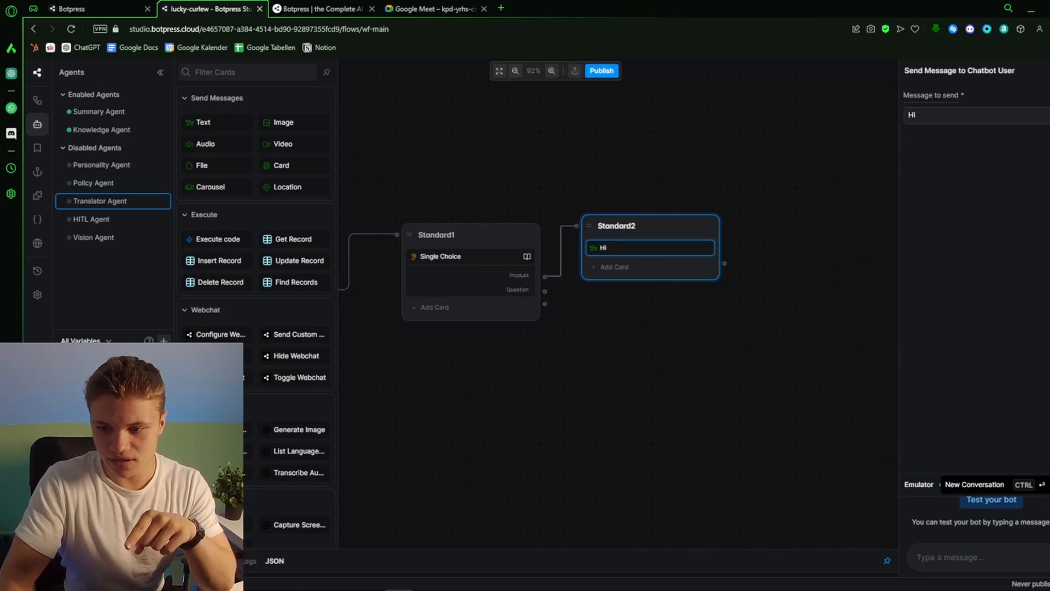
- Test the bot in the emulator by sending "Hi" and choosing the Produkt option
left_click(1049, 485)
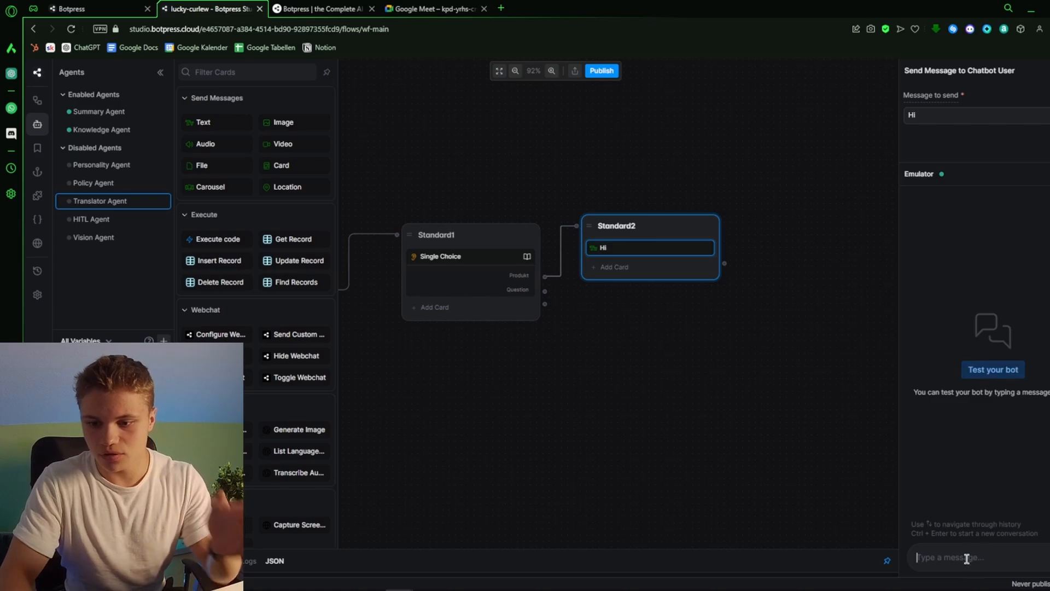
type("H")
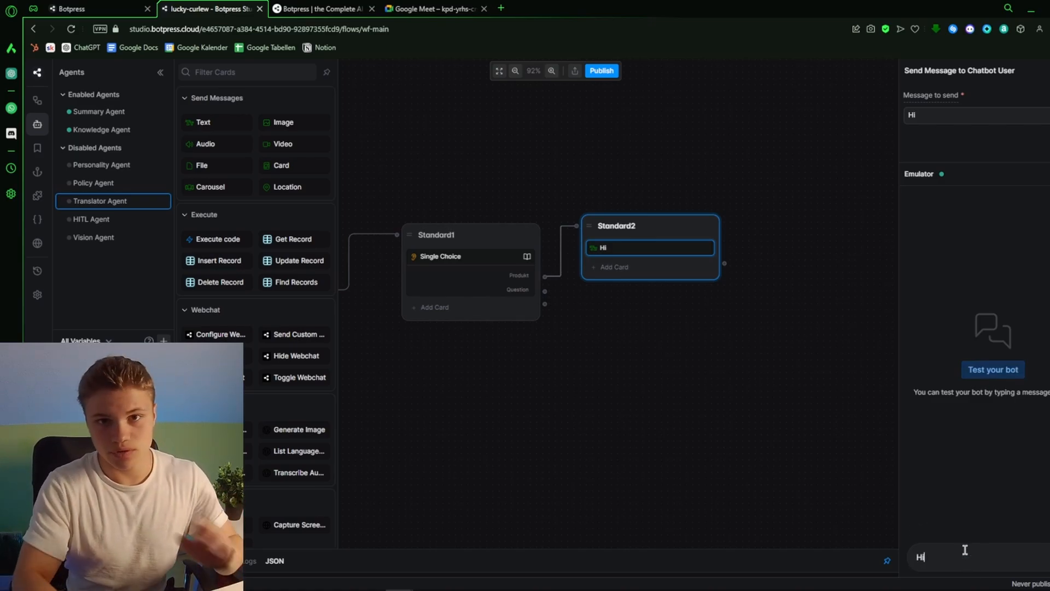
type("i")
key("Return")
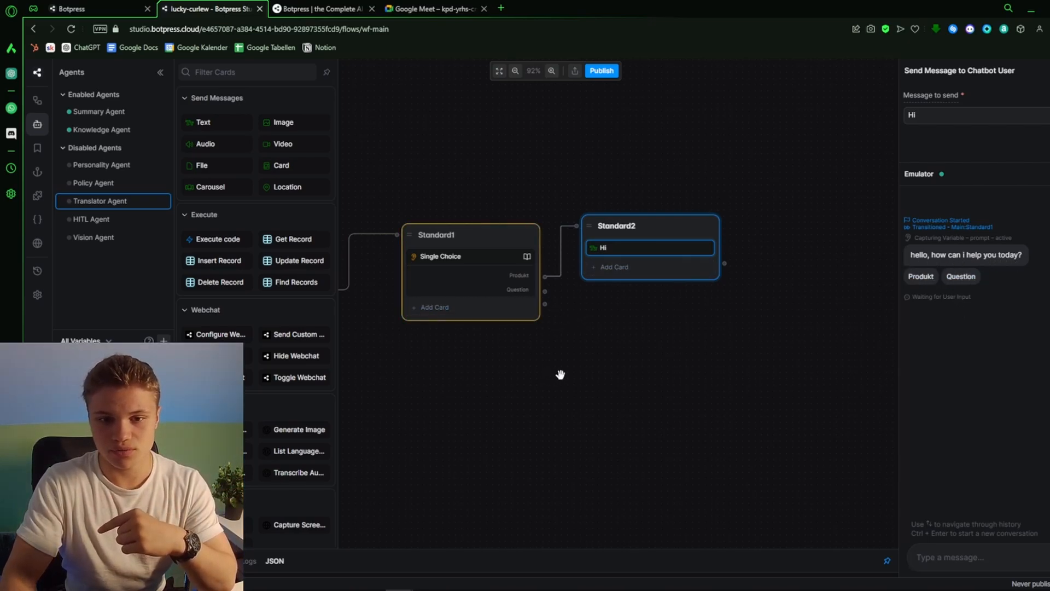
left_click_drag(560, 374, 619, 377)
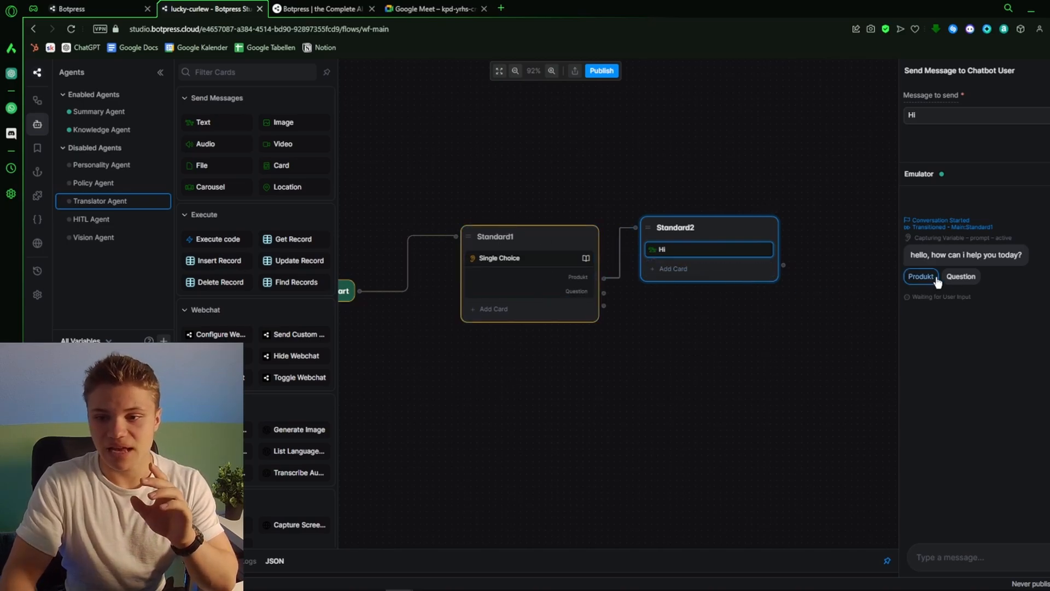
left_click(921, 276)
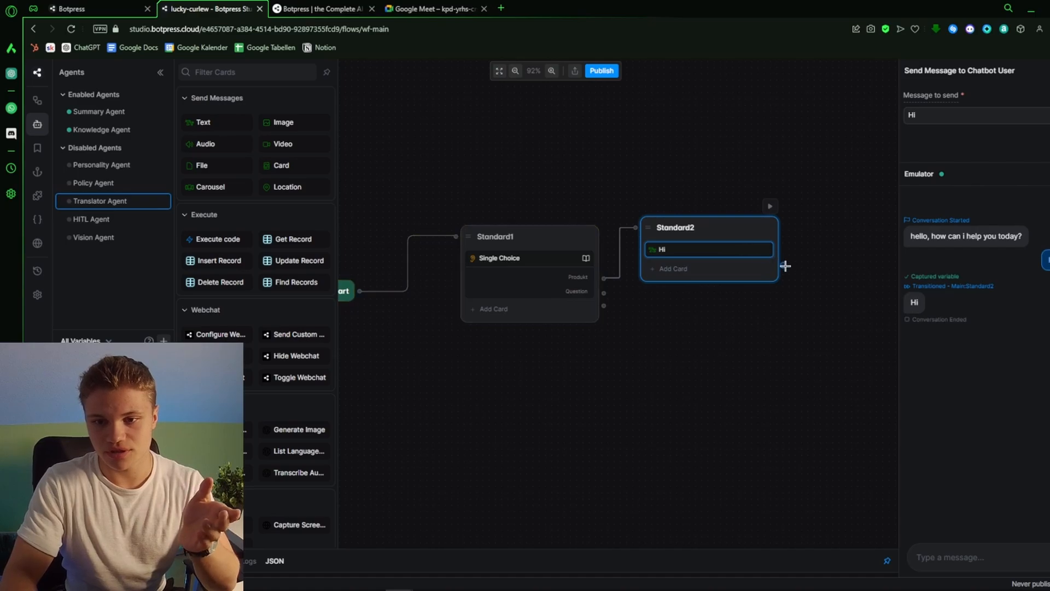
- Attach another standard node to Standard2's output, and delete all standard nodes so only the Start node remains
left_click_drag(784, 265, 818, 221)
right_click(521, 245)
left_click(563, 291)
left_click(618, 367)
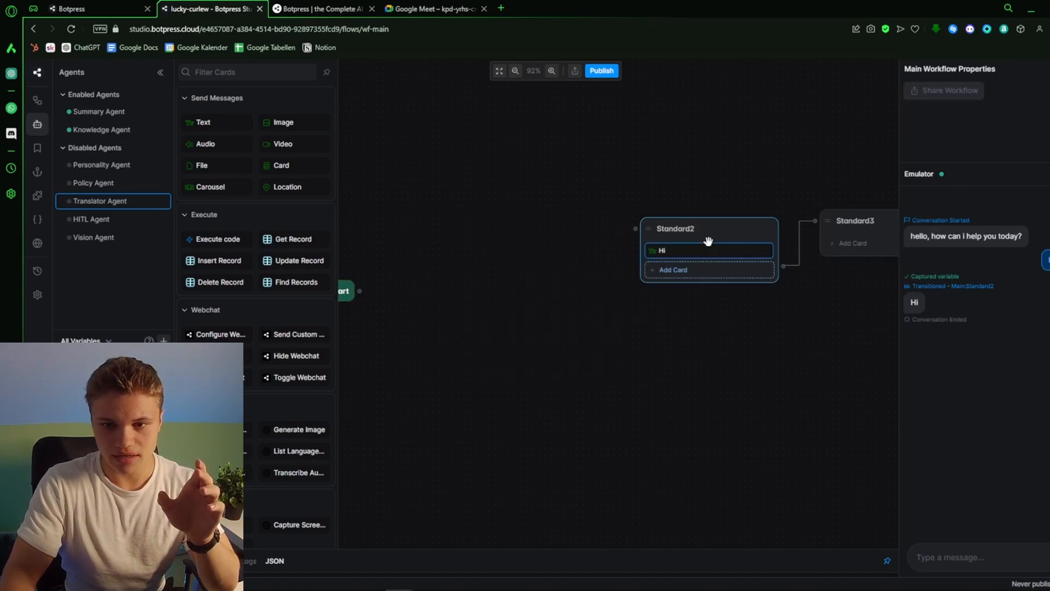
right_click(693, 235)
left_click(722, 281)
right_click(847, 229)
left_click(875, 267)
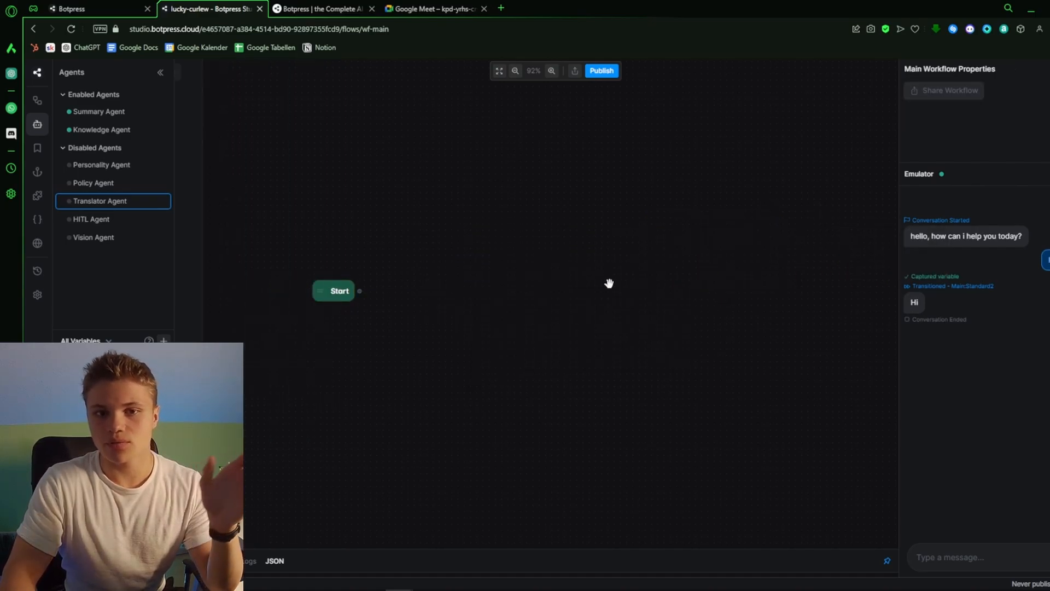
- Start a new conversation in the emulator to clear the test chat
left_click_drag(601, 288, 556, 297)
scroll(556, 298, "down", 3)
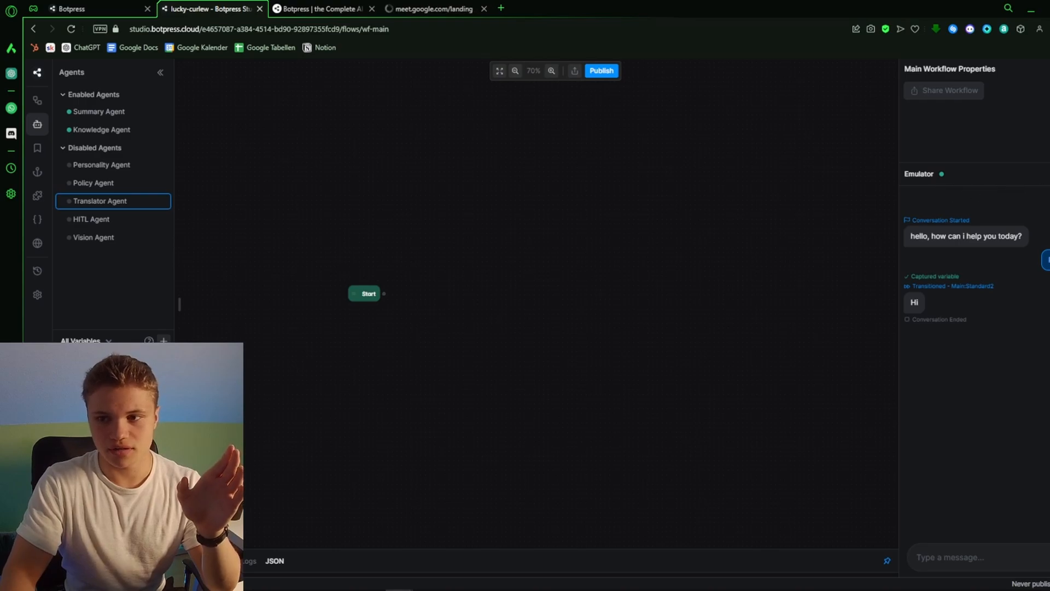
key("ctrl+Return")
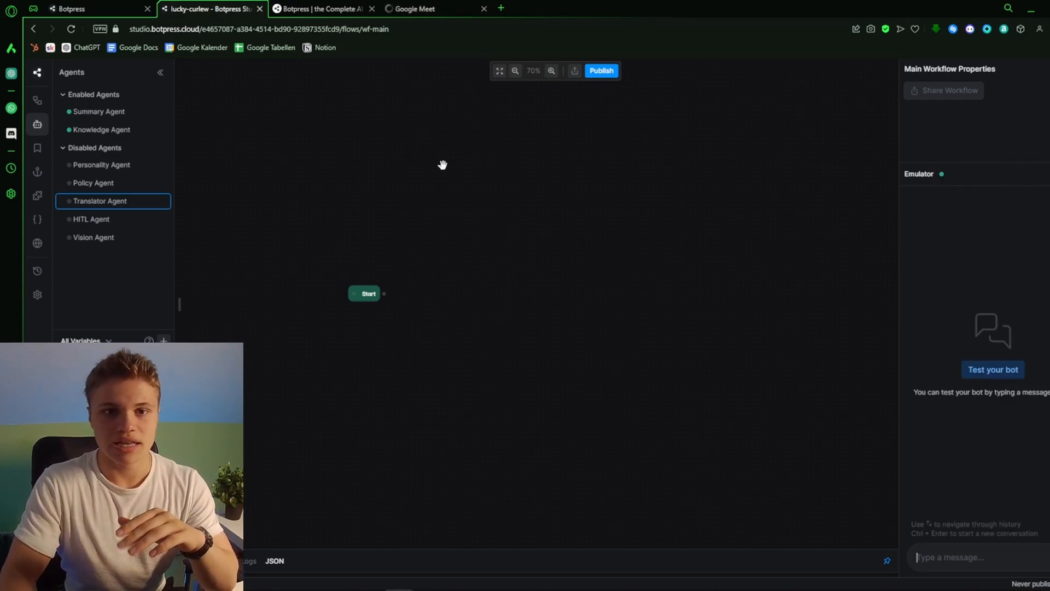
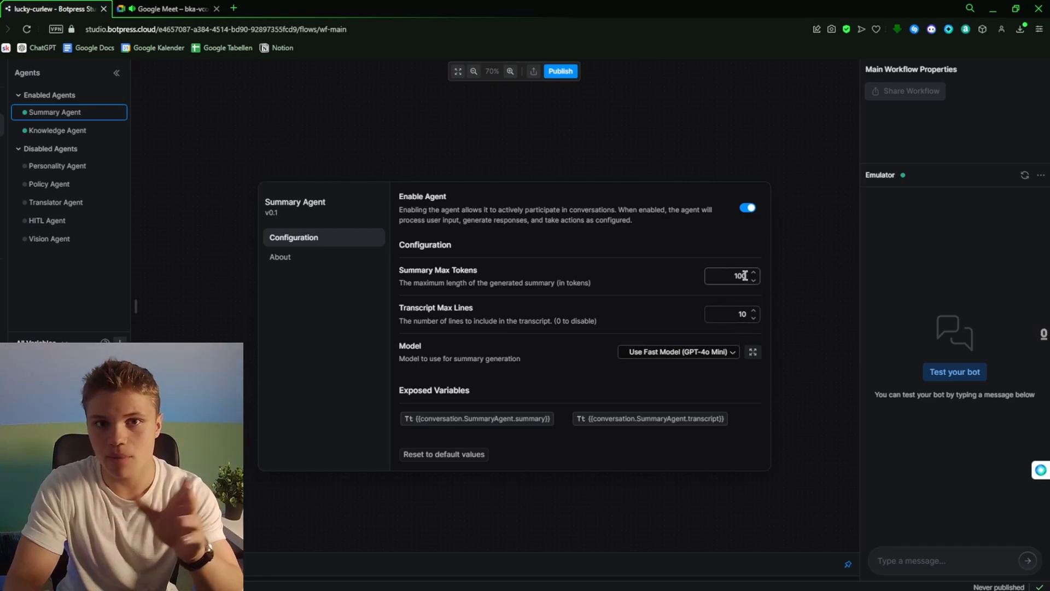
- Set the Summary Agent's model to Use Best Model (GPT-4o (May 2024))
left_click(733, 354)
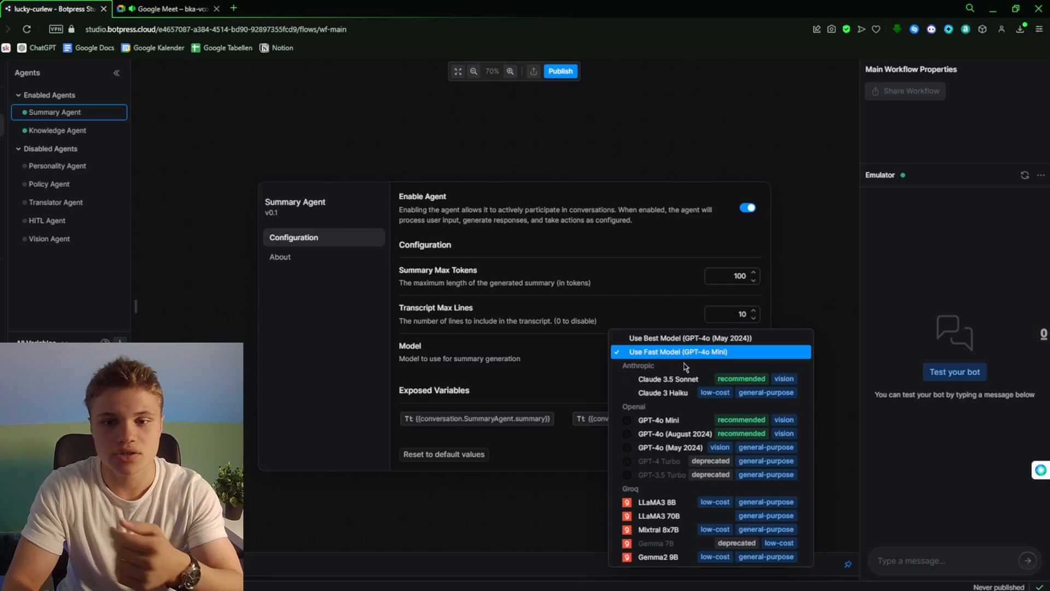
left_click(746, 338)
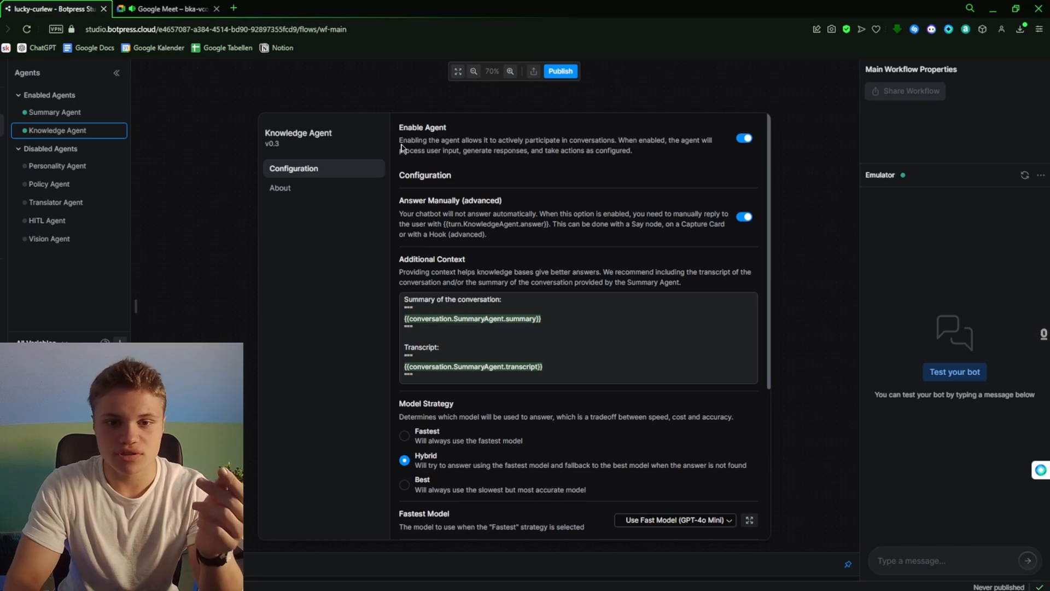
- Review the Knowledge Agent's model strategy and Fastest Model options, and close its configuration without changes
scroll(519, 272, "down", 3)
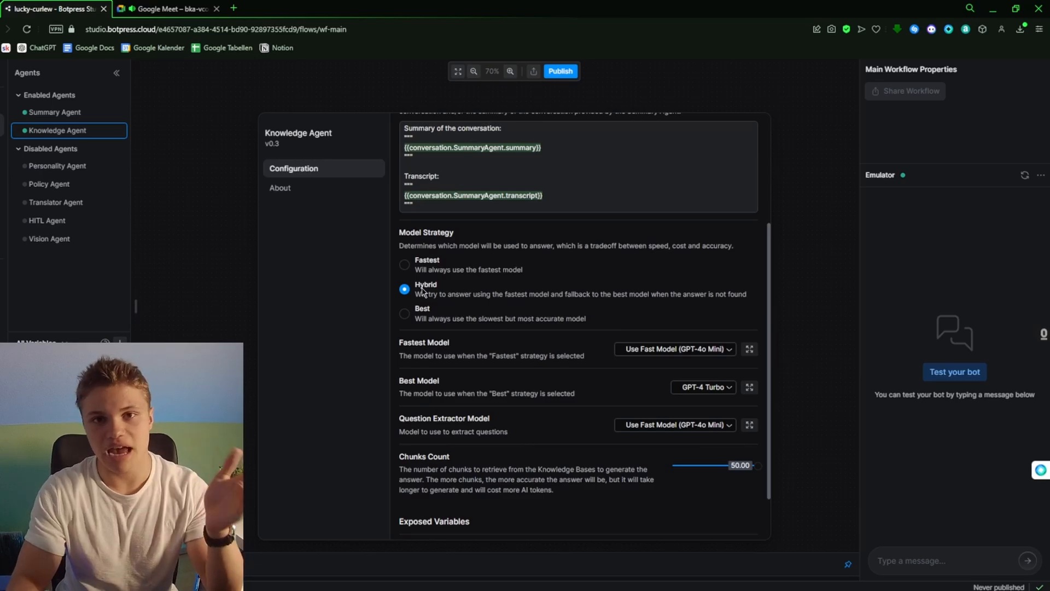
left_click(709, 351)
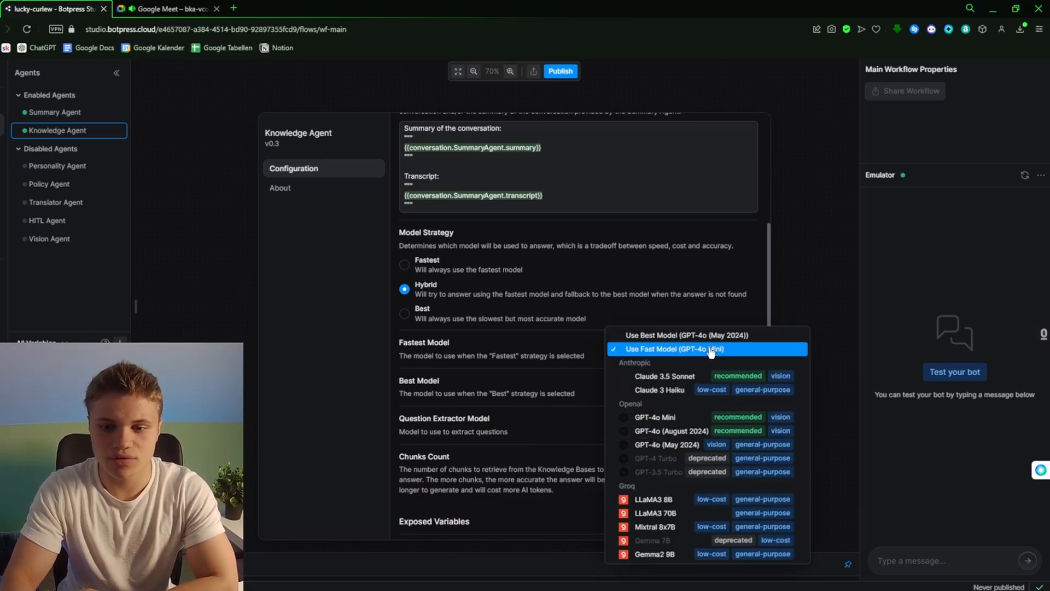
left_click(601, 394)
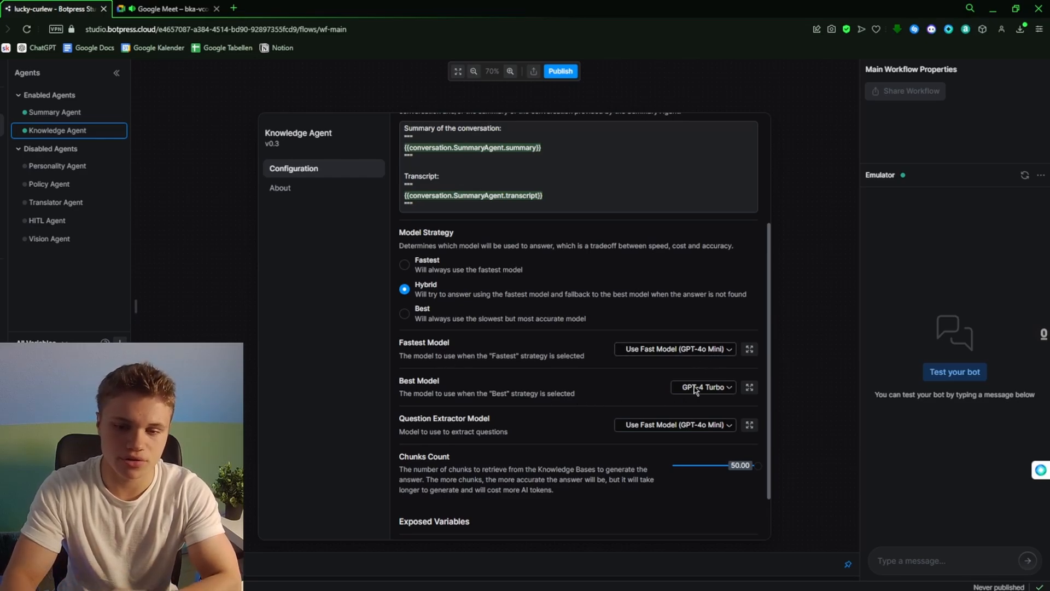
left_click(276, 295)
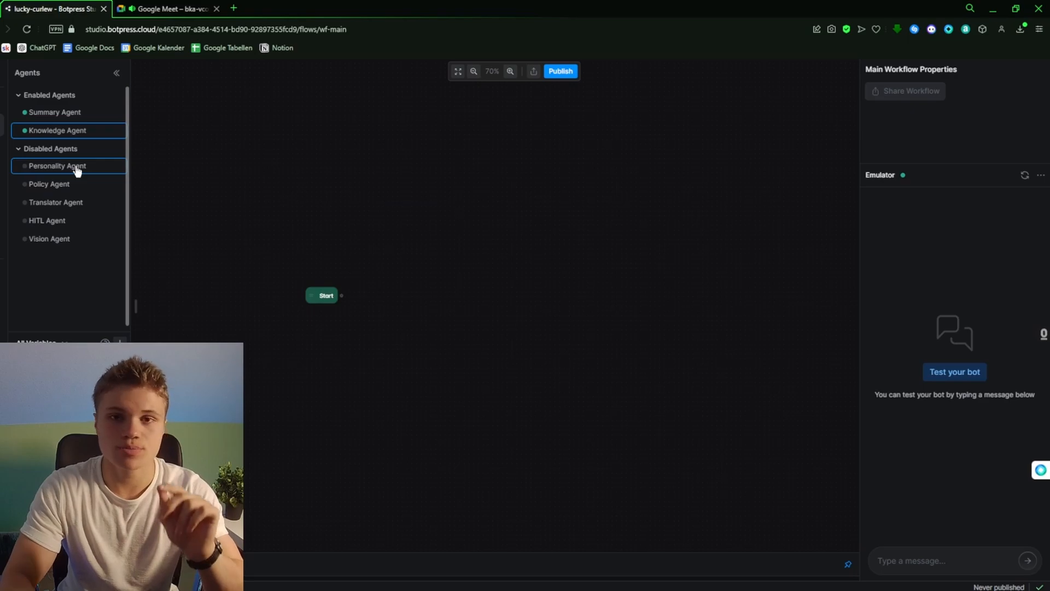
- Enable the Personality Agent, and review its available models and personality description field
left_click(76, 166)
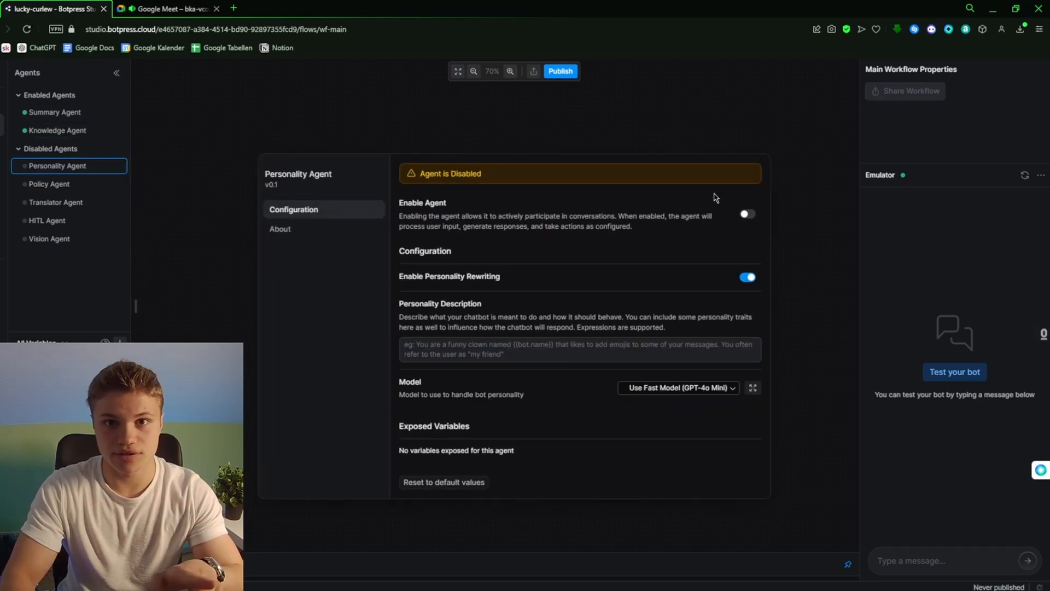
left_click(746, 215)
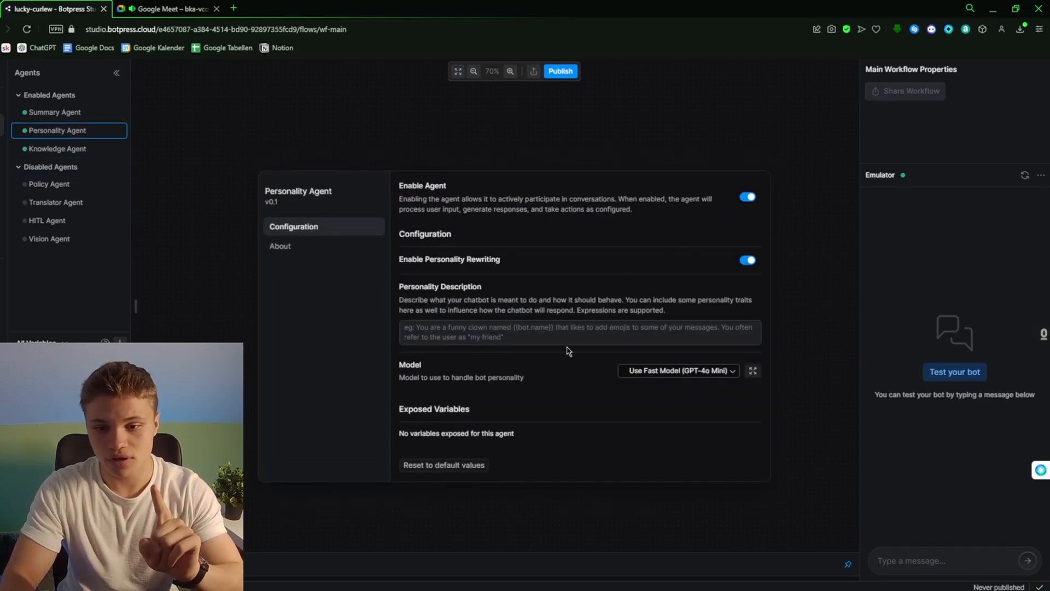
left_click(681, 375)
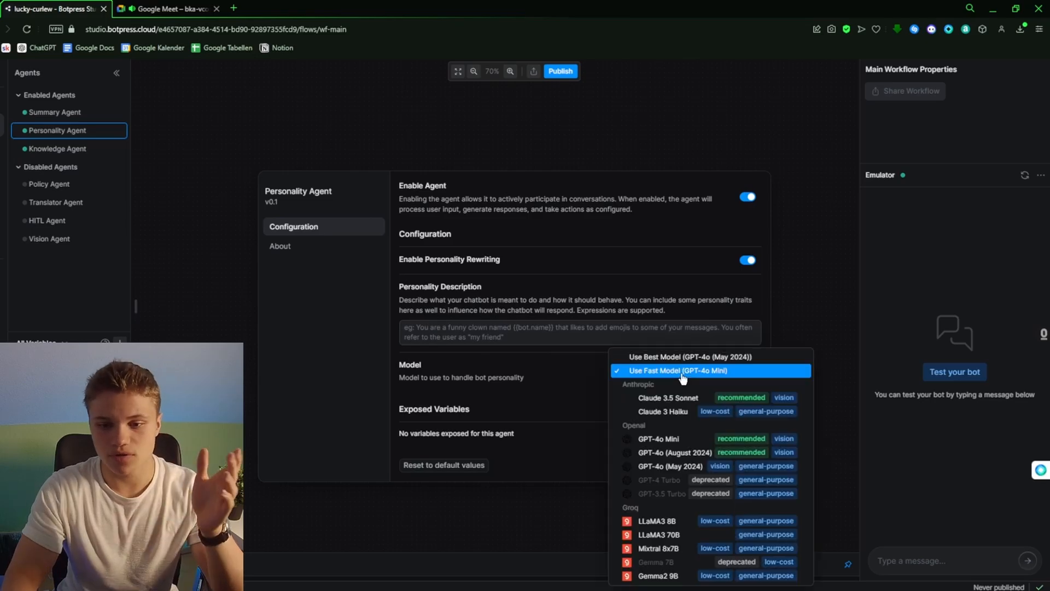
left_click(564, 392)
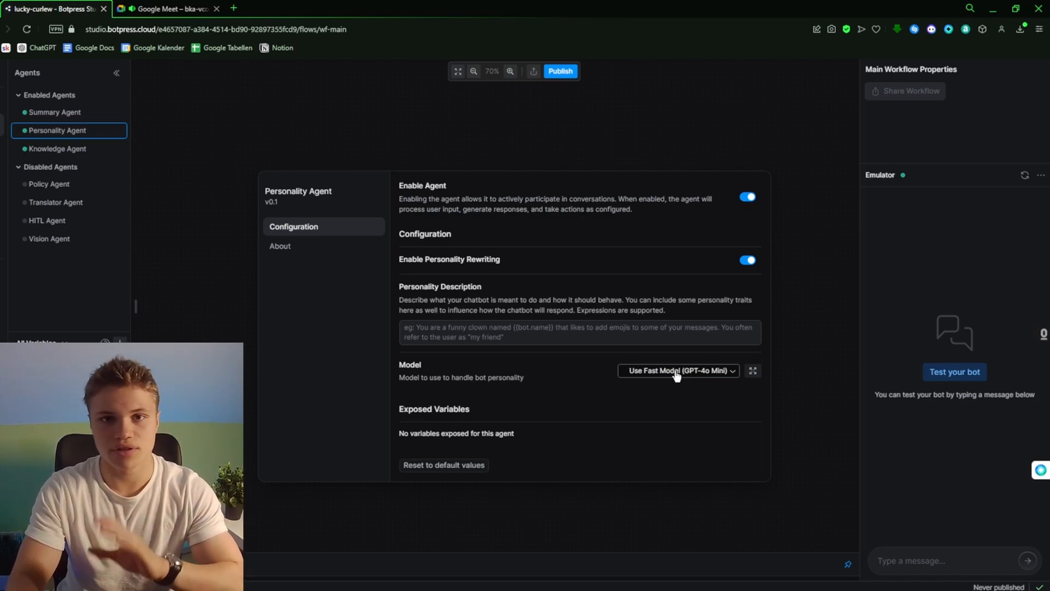
left_click(536, 335)
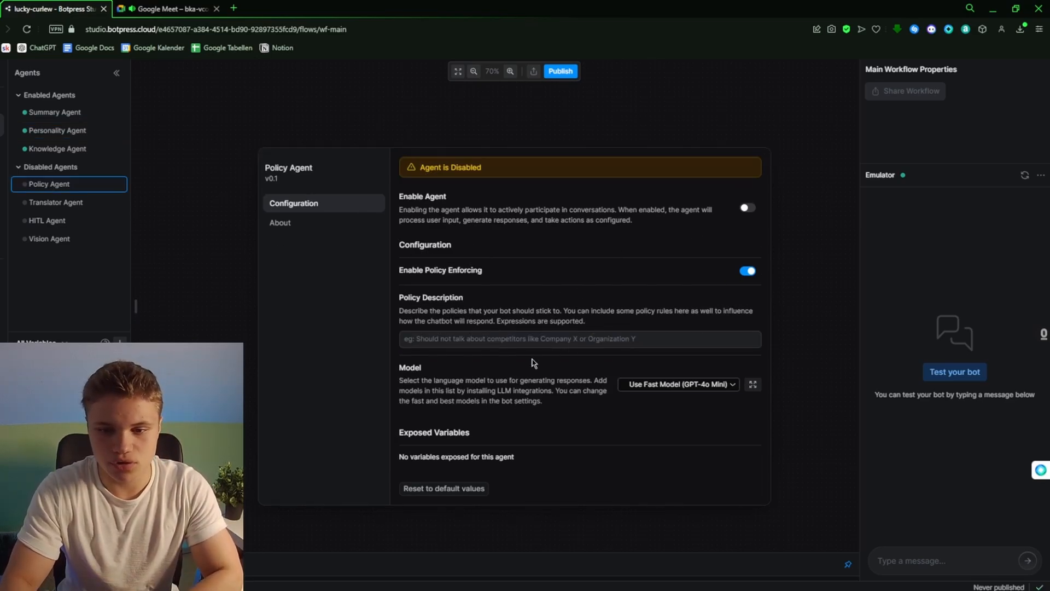
- Check the Policy Agent's policy description without enabling the agent, and enable the Translator Agent
left_click(453, 336)
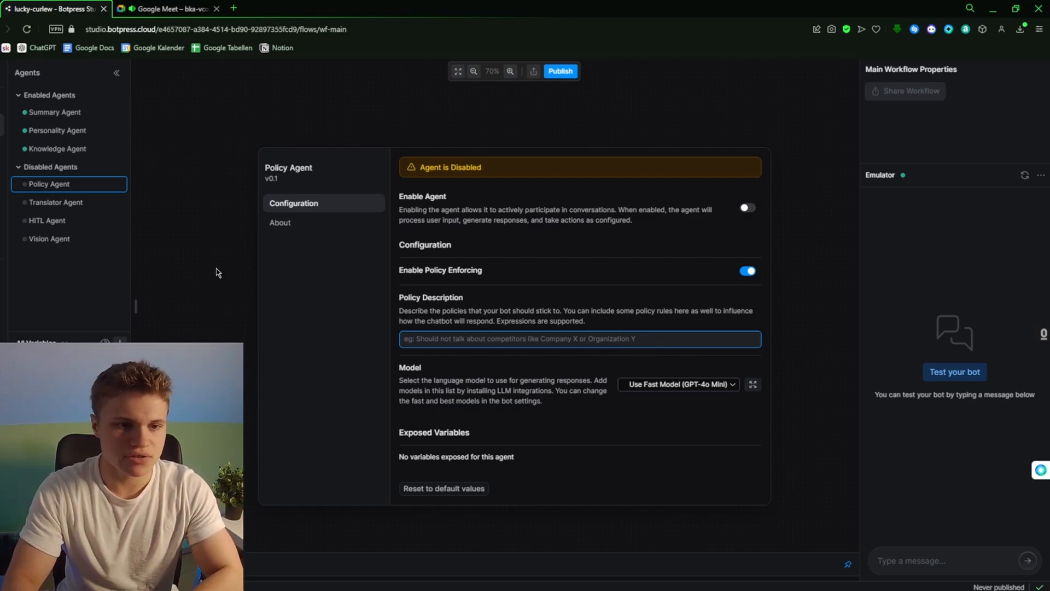
left_click(192, 233)
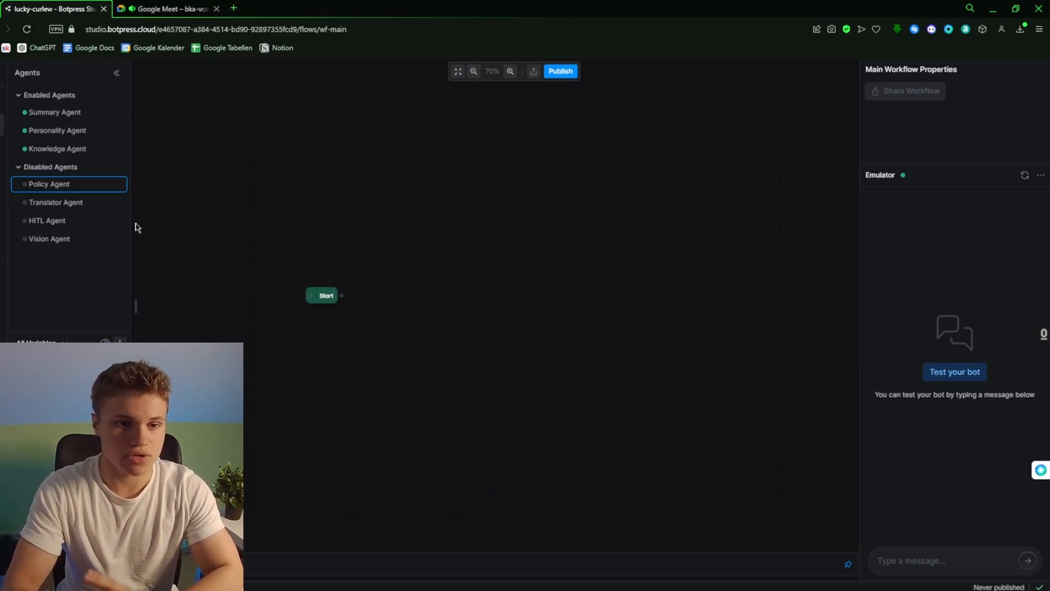
left_click(90, 211)
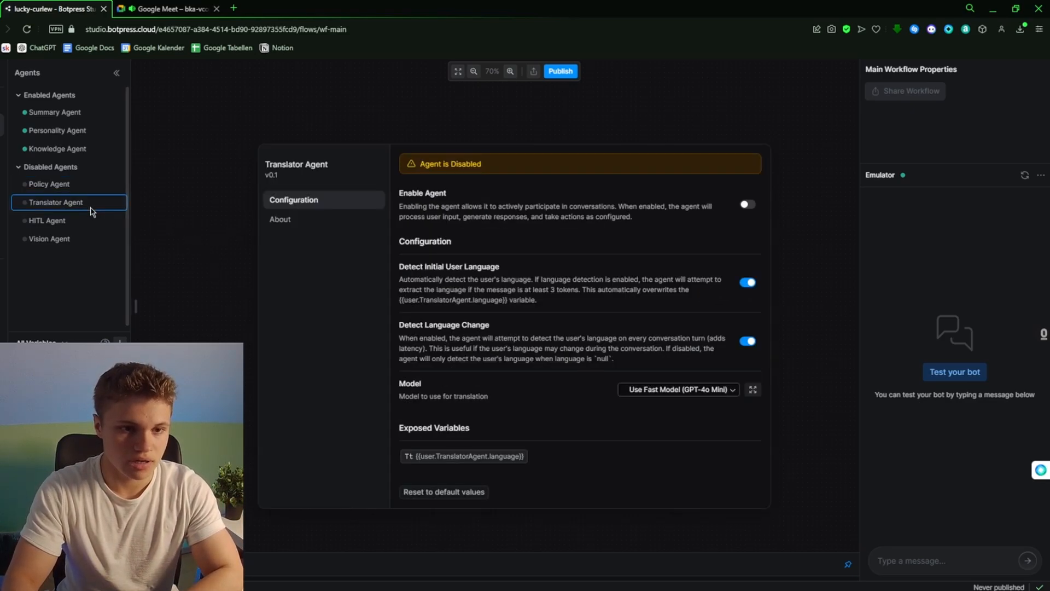
left_click(747, 204)
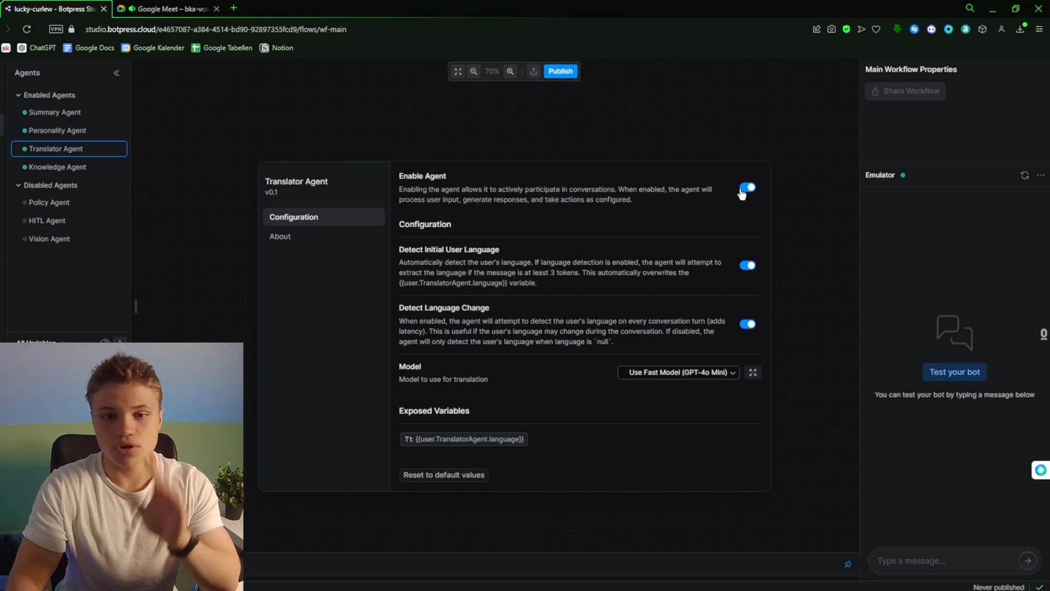
- Check the disabled Policy Agent and HITL Agent without enabling either one
left_click(89, 210)
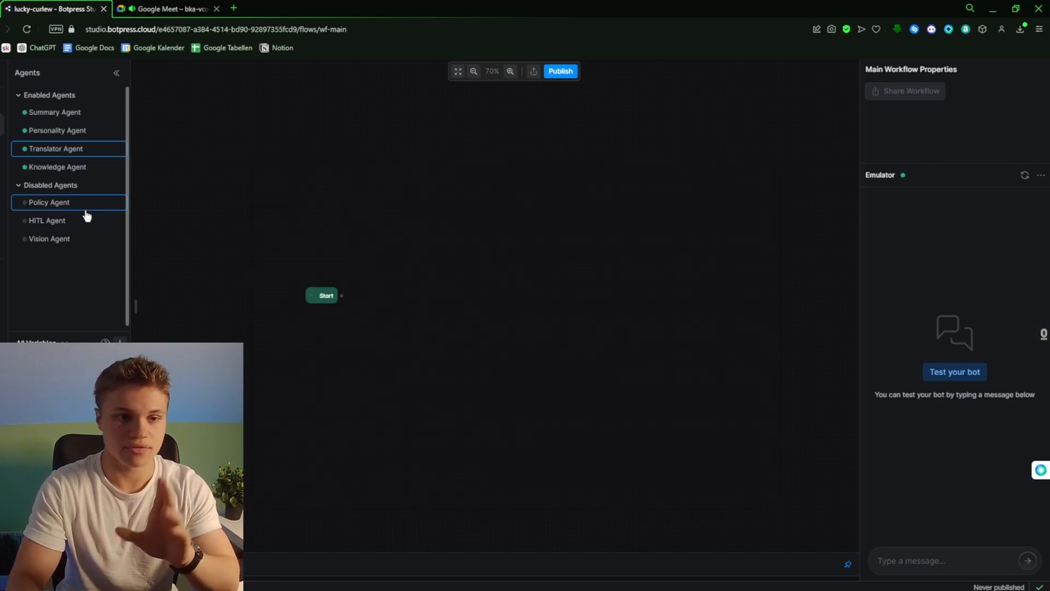
left_click(63, 219)
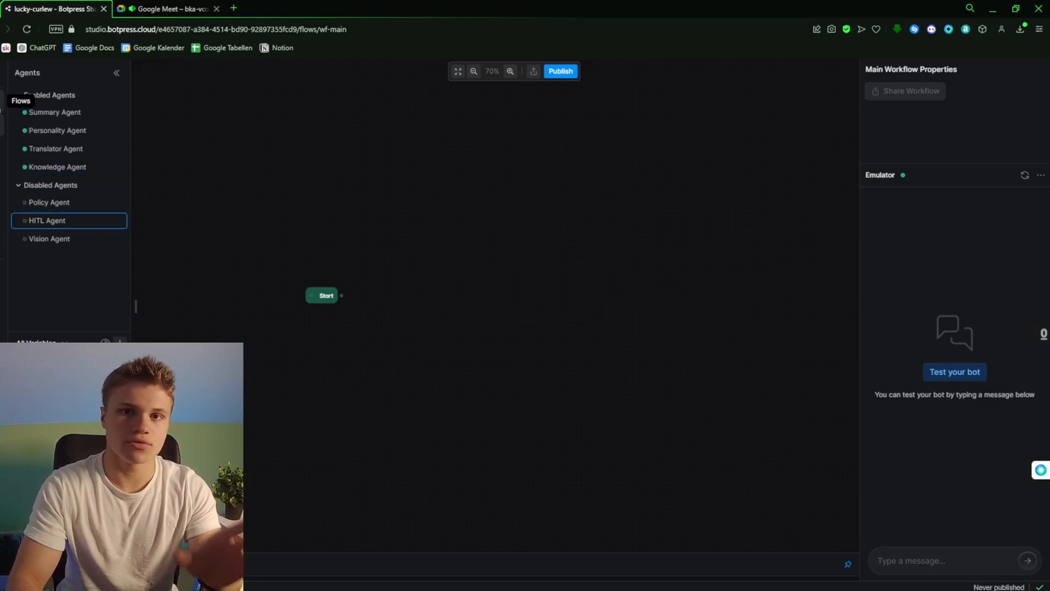
- Open the Default Knowledge Base from the bot's files and add the website hypersoft.de as a source
left_click(2, 103)
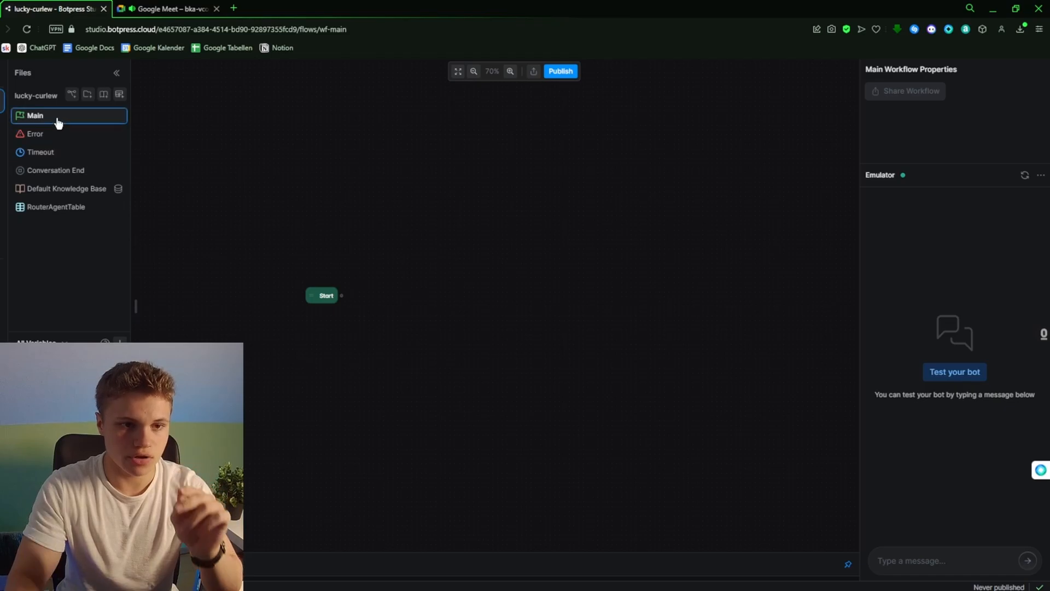
left_click(80, 191)
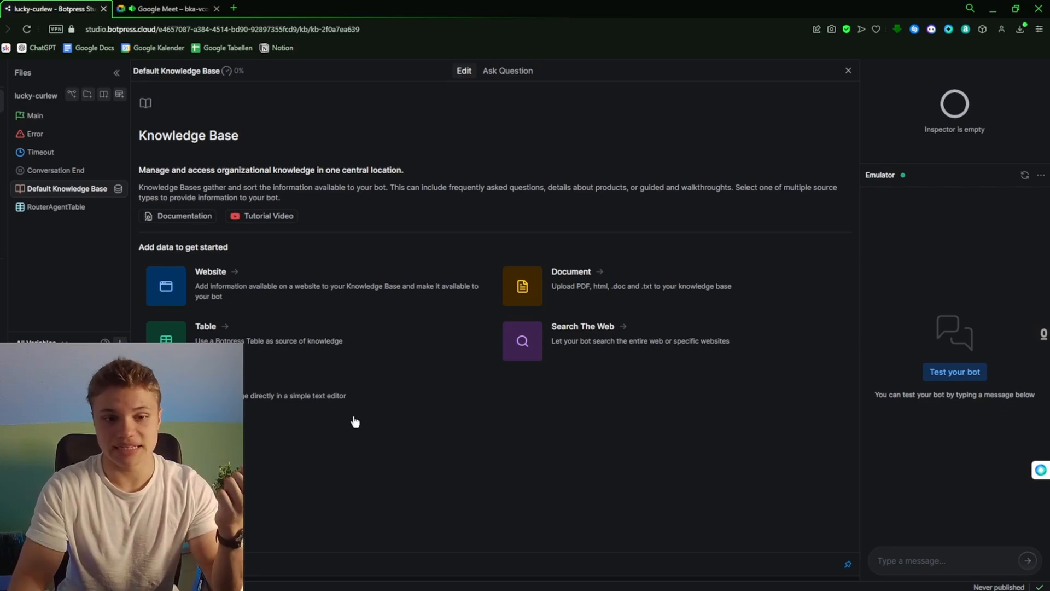
left_click(230, 284)
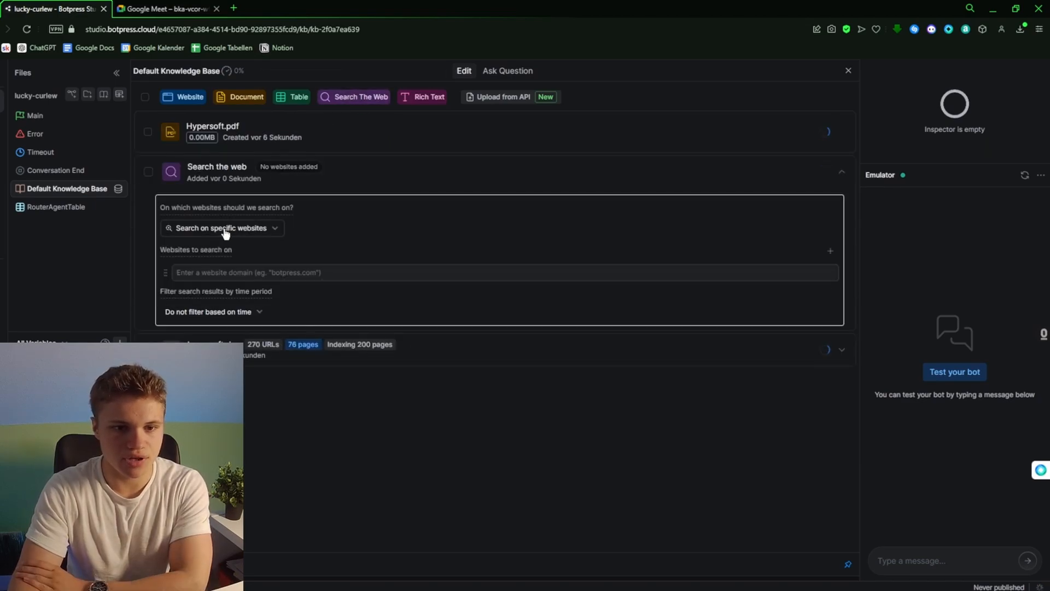
- Set the Search the web source to search the entire web and collapse its settings
left_click(243, 227)
left_click(238, 249)
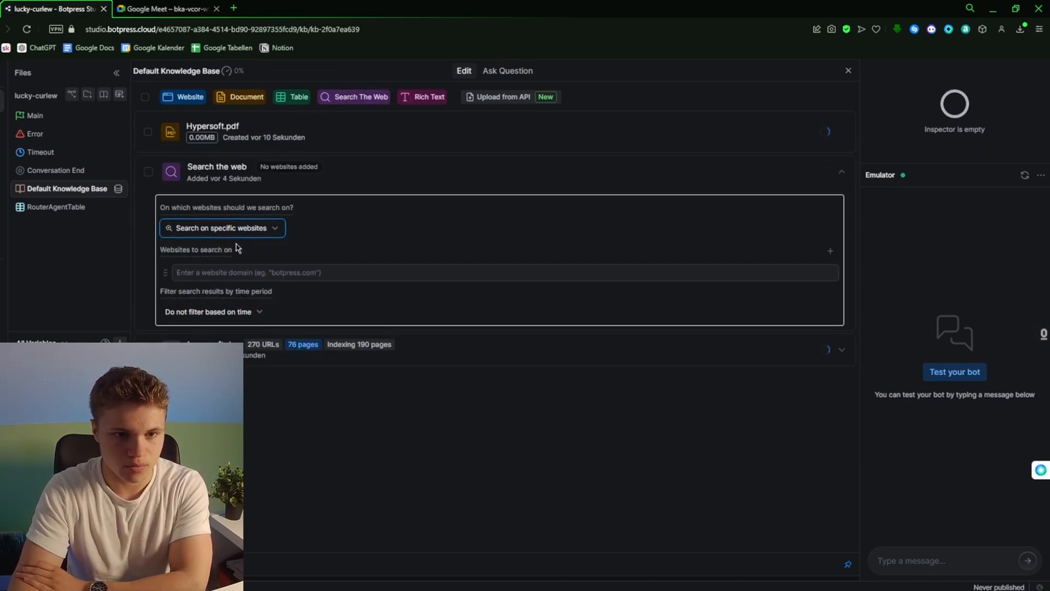
left_click(277, 229)
left_click(276, 270)
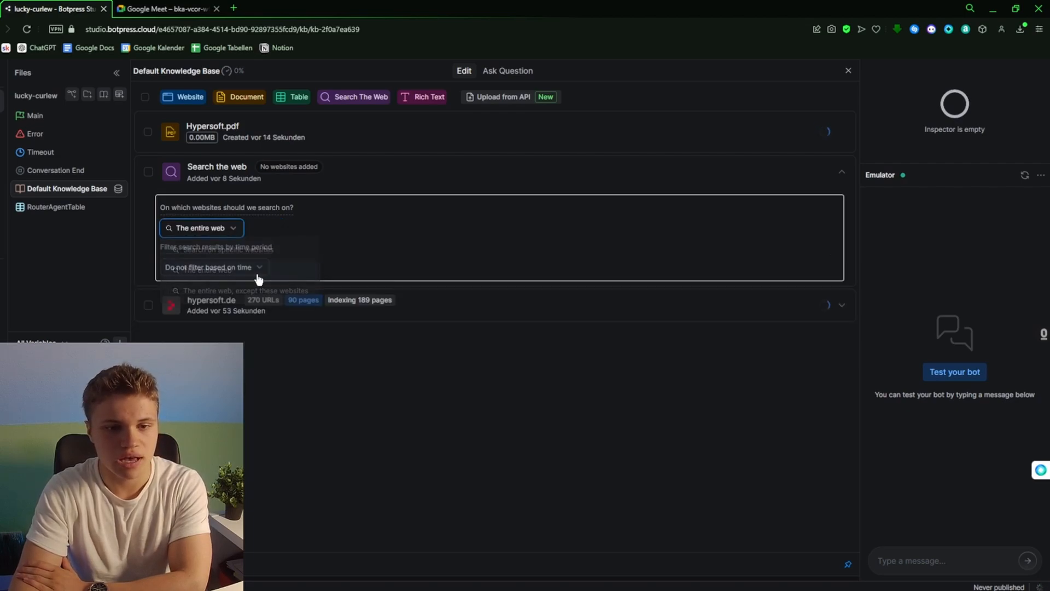
left_click(842, 172)
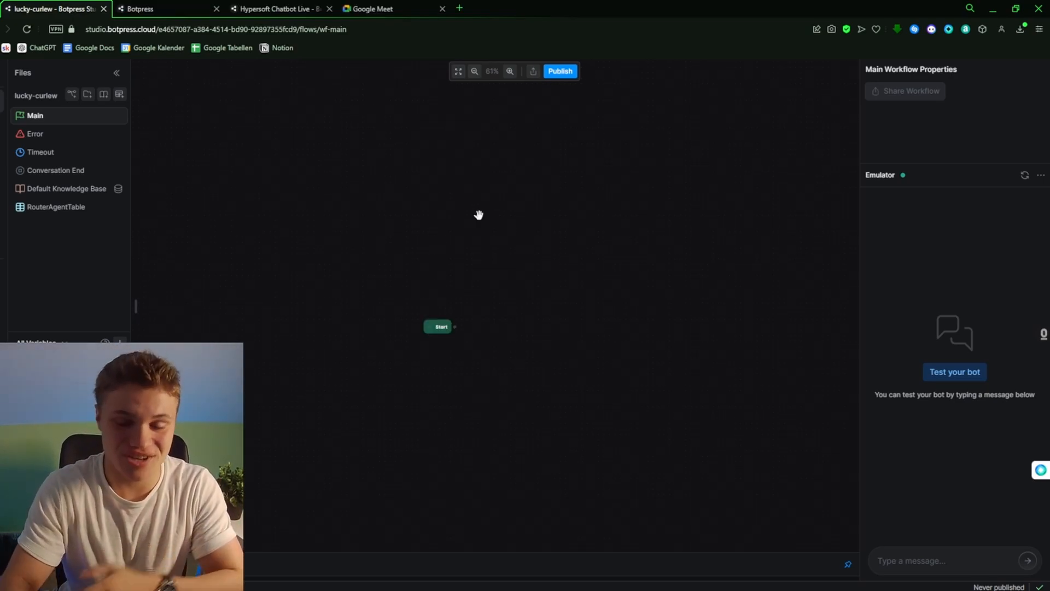
- Add a Conversation Started trigger to the Main workflow and place it just above the Start node
scroll(477, 215, "up", 4)
left_click_drag(458, 255, 279, 185)
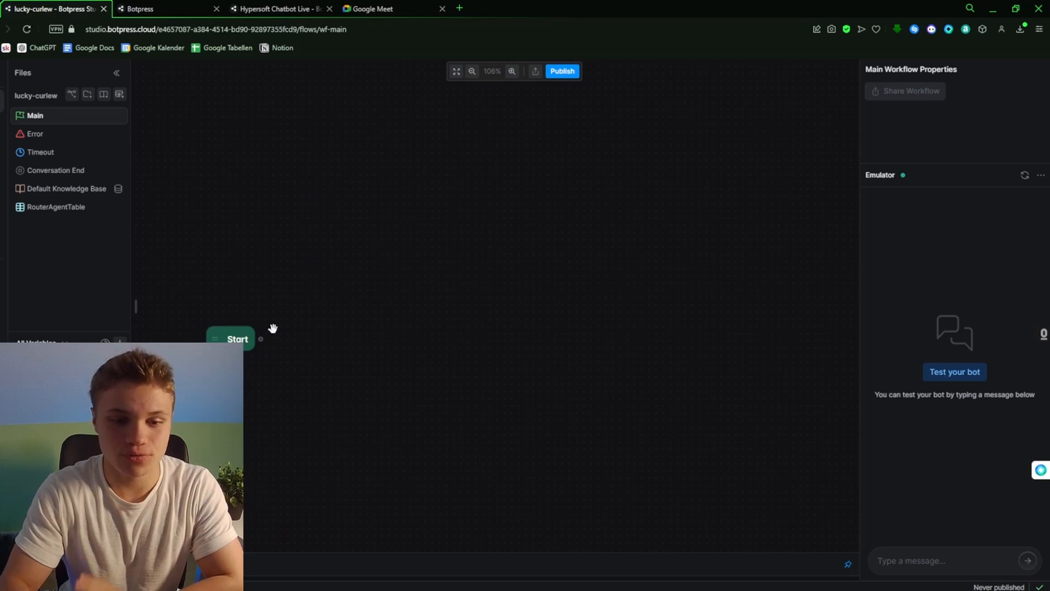
left_click_drag(261, 340, 300, 275)
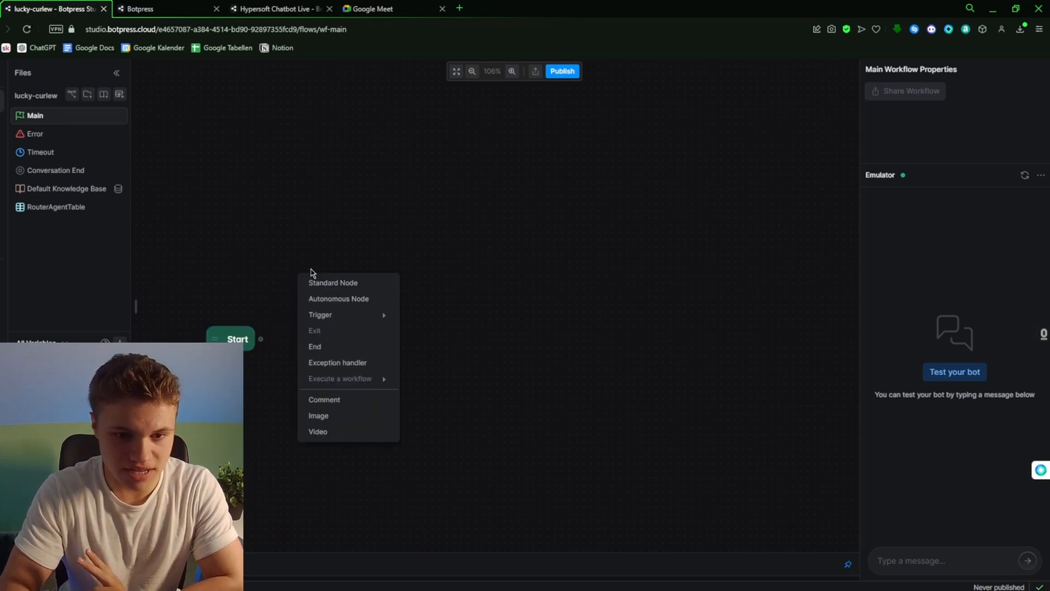
mouse_move(371, 317)
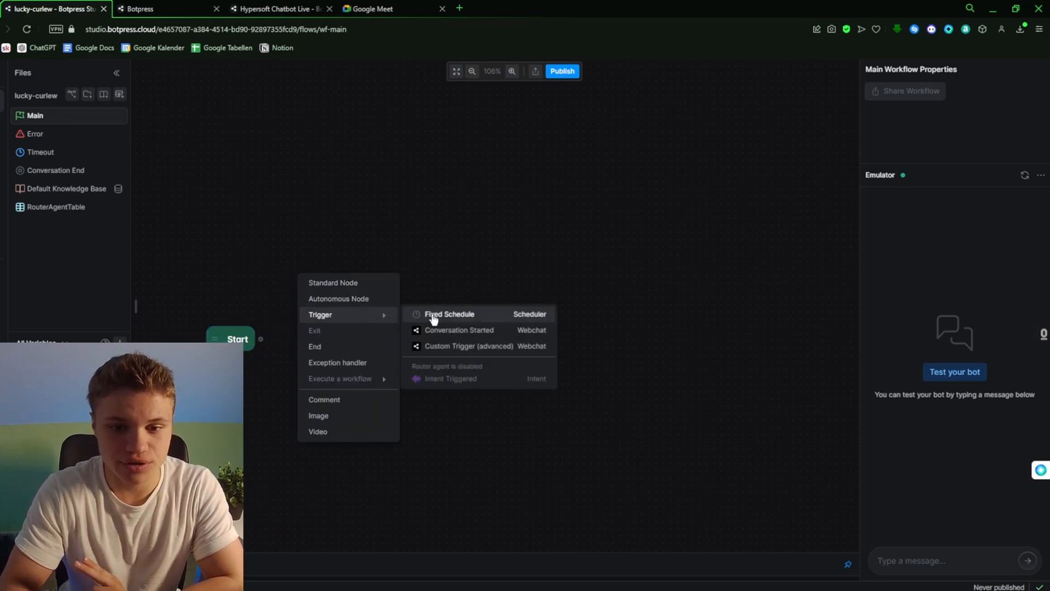
left_click(490, 335)
left_click_drag(403, 278, 222, 215)
left_click_drag(416, 300, 550, 308)
left_click_drag(359, 228, 322, 228)
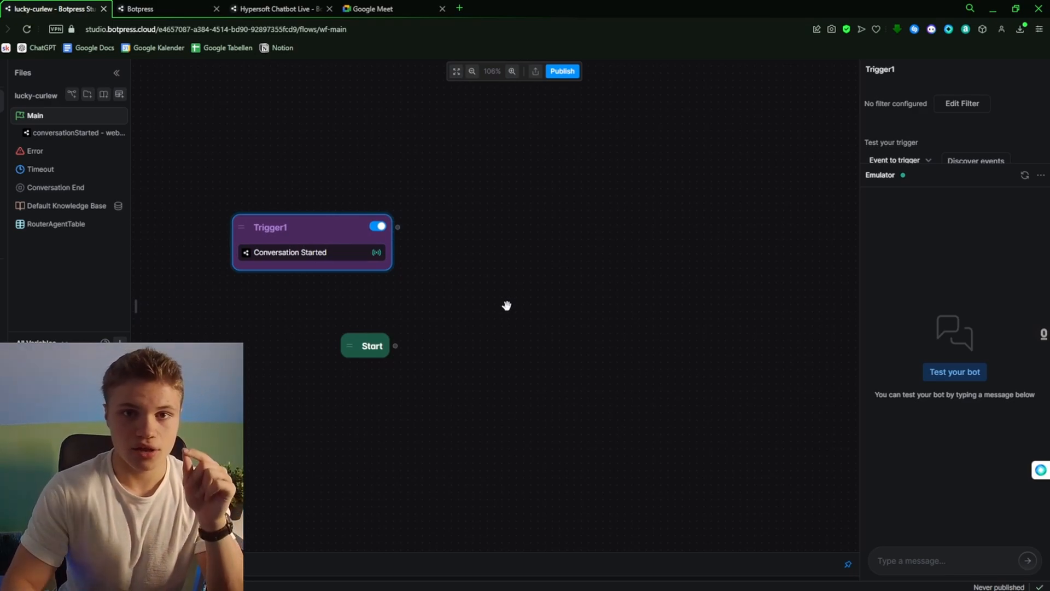
- Connect the trigger and Start node to a new standard node, and add a Single Choice card to it
left_click_drag(401, 228, 432, 300)
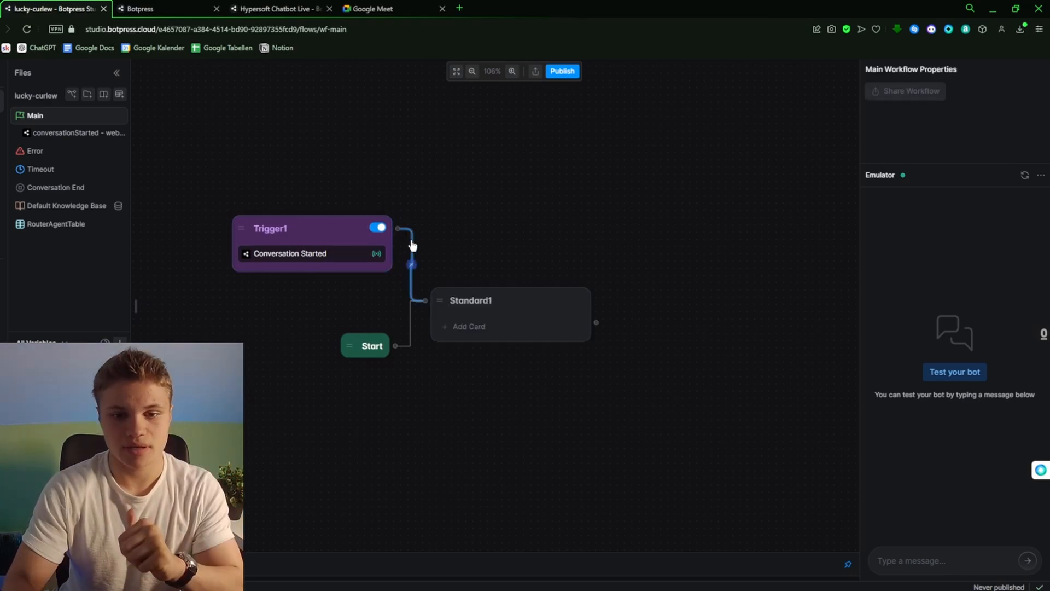
left_click(500, 327)
left_click_drag(175, 458, 512, 310)
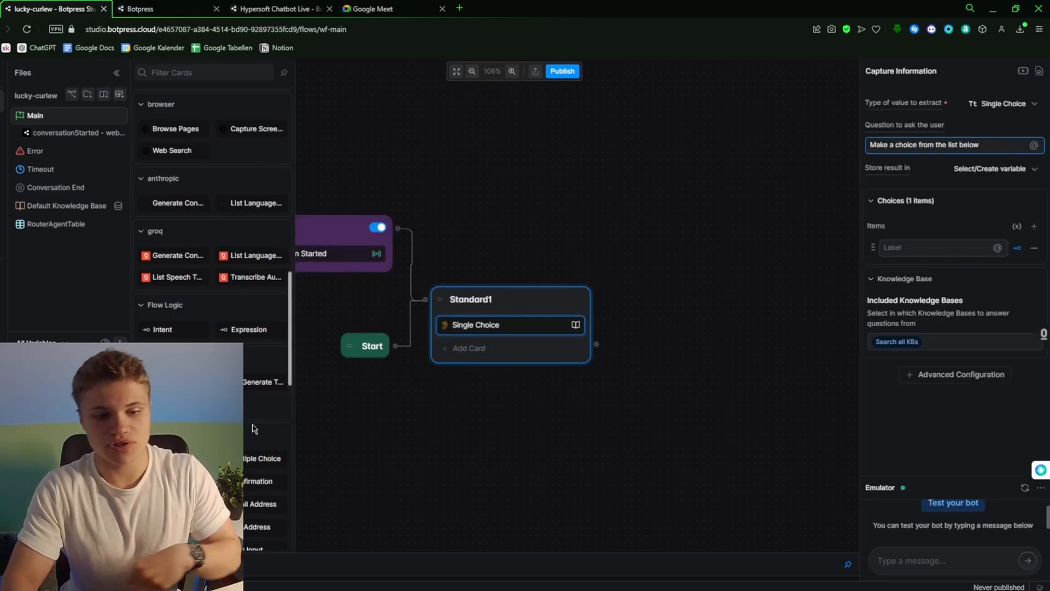
- Set the Single Choice question to "Hi Im the Chatbot here, how can i help you?" with choices "I have a question" and "Show me your products"
left_click(873, 144)
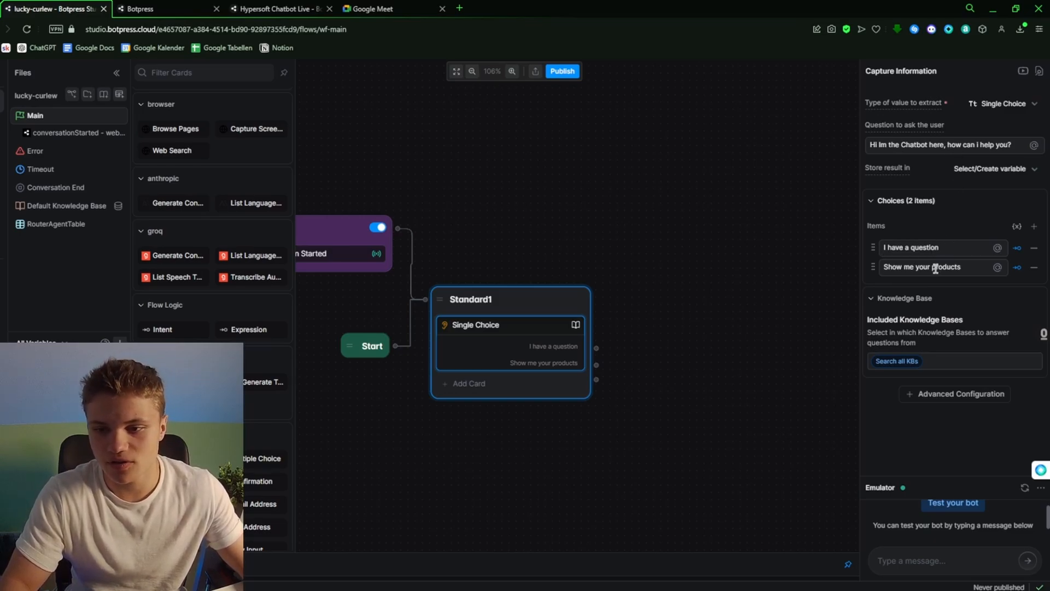
left_click_drag(647, 375, 604, 364)
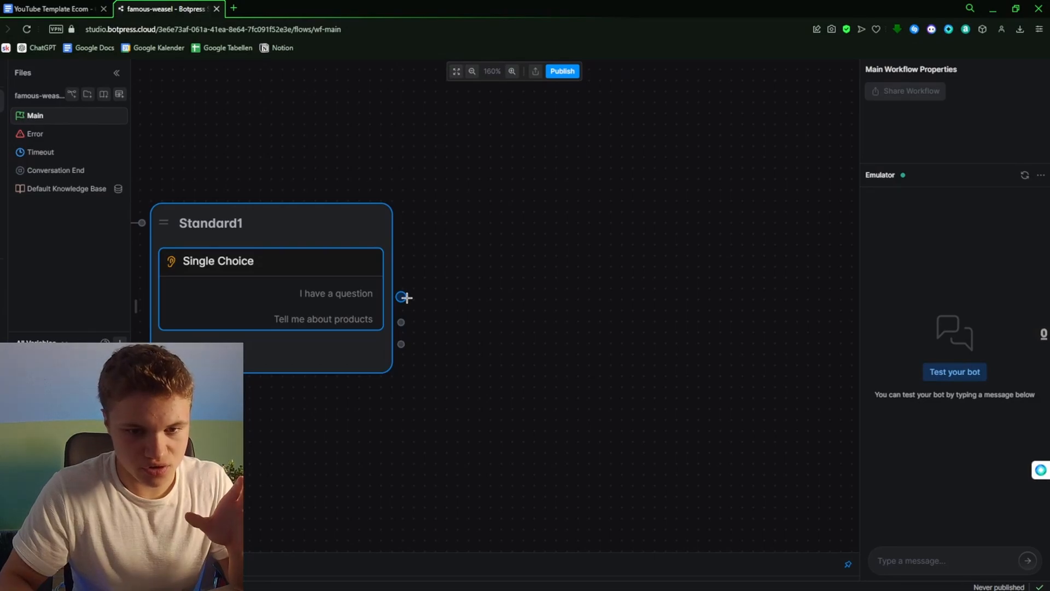
- Connect the "I have a question" choice to a new standard node and add a Raw Input card to that node
left_click_drag(404, 297, 460, 207)
left_click(482, 207)
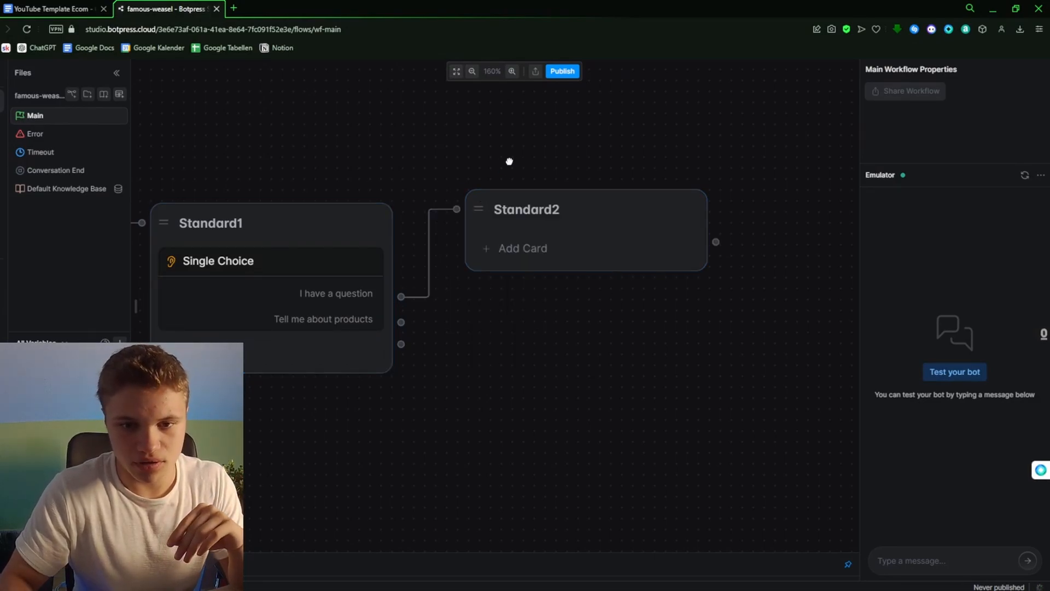
left_click_drag(509, 162, 361, 162)
scroll(331, 192, "down", 1)
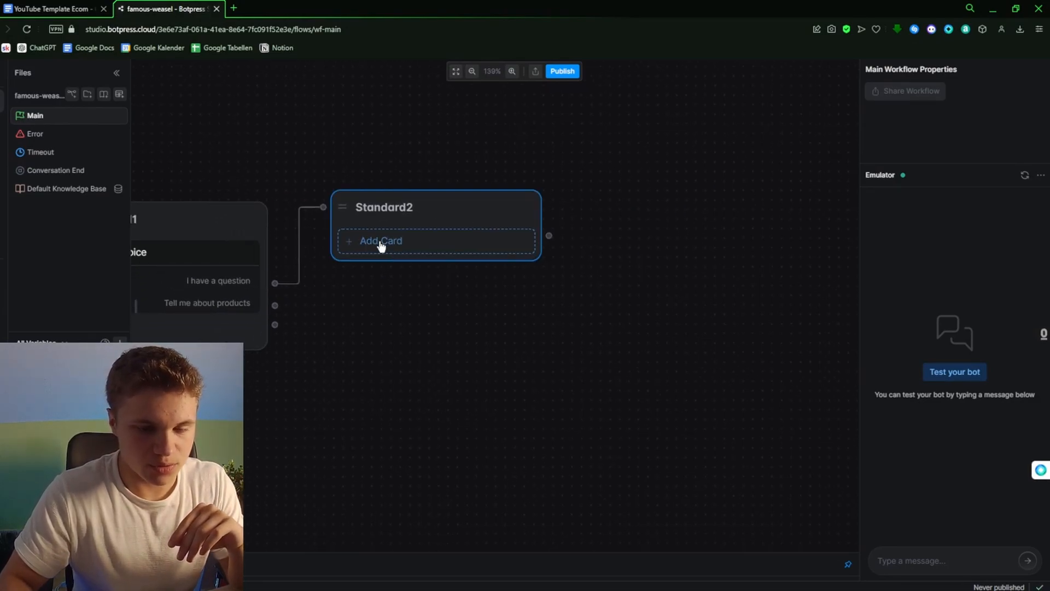
left_click(381, 246)
scroll(249, 312, "down", 10)
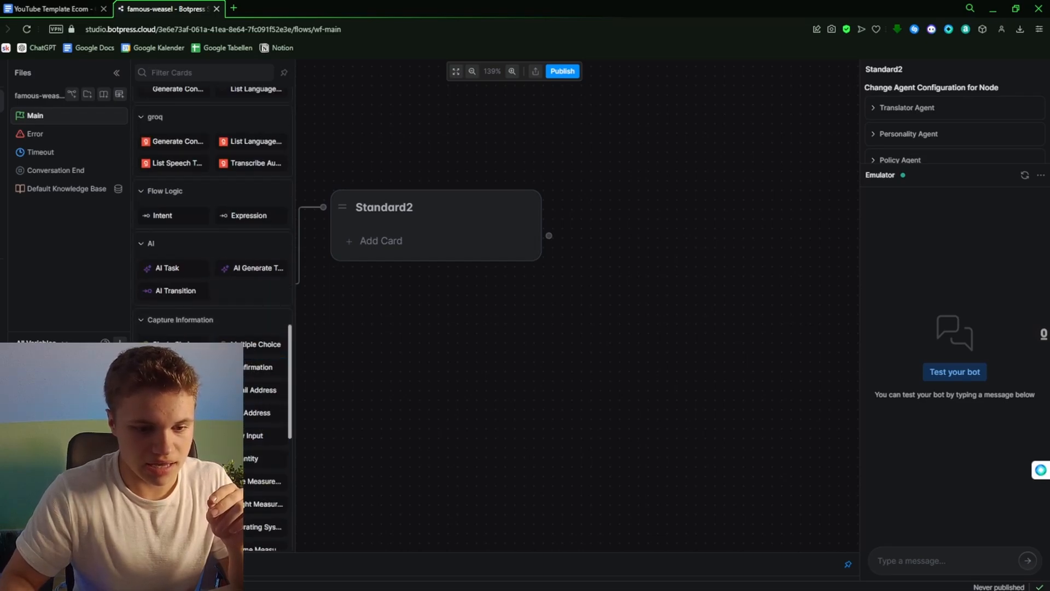
left_click(246, 435)
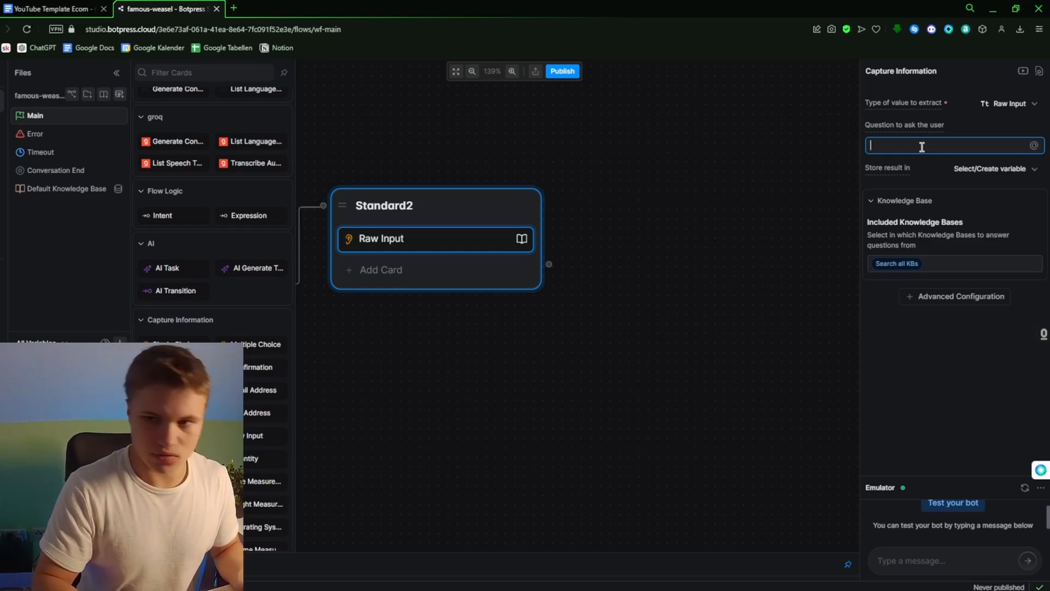
- Set the Raw Input card's question to "Shoot" and store its result in workflow.question
type("Shoot")
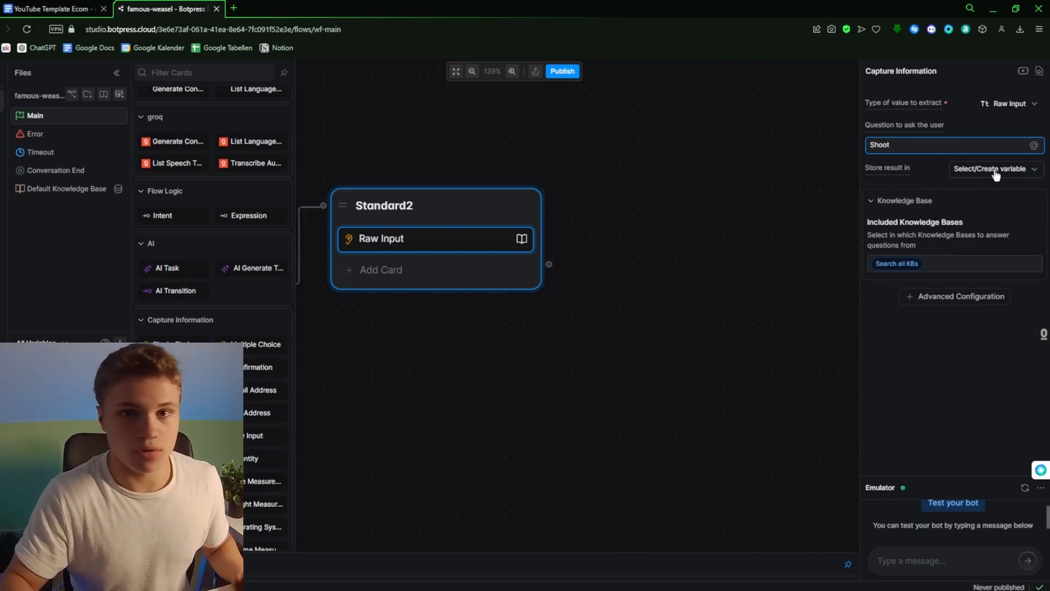
left_click(945, 170)
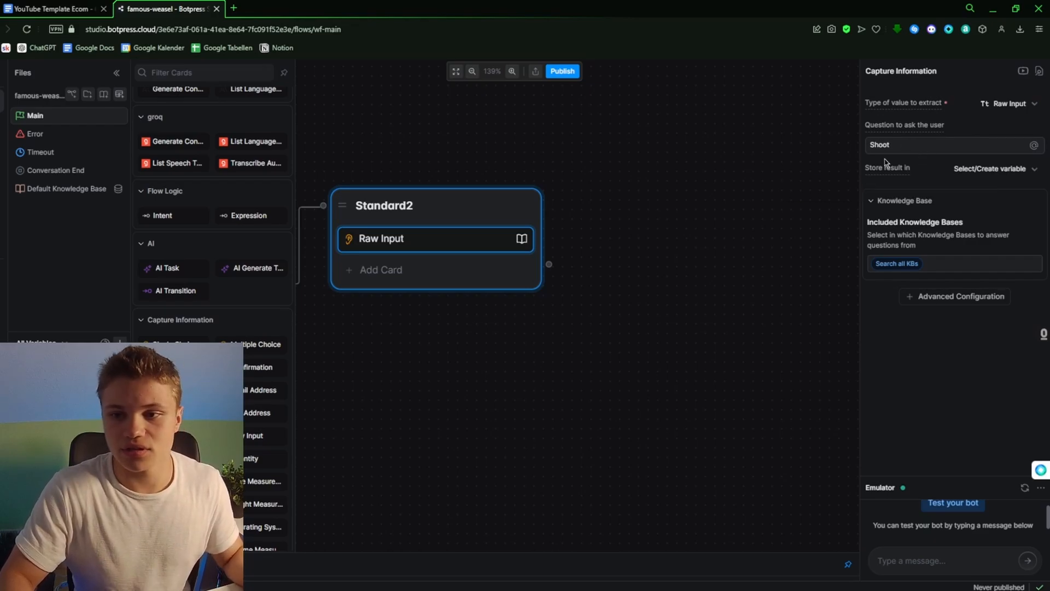
left_click(994, 171)
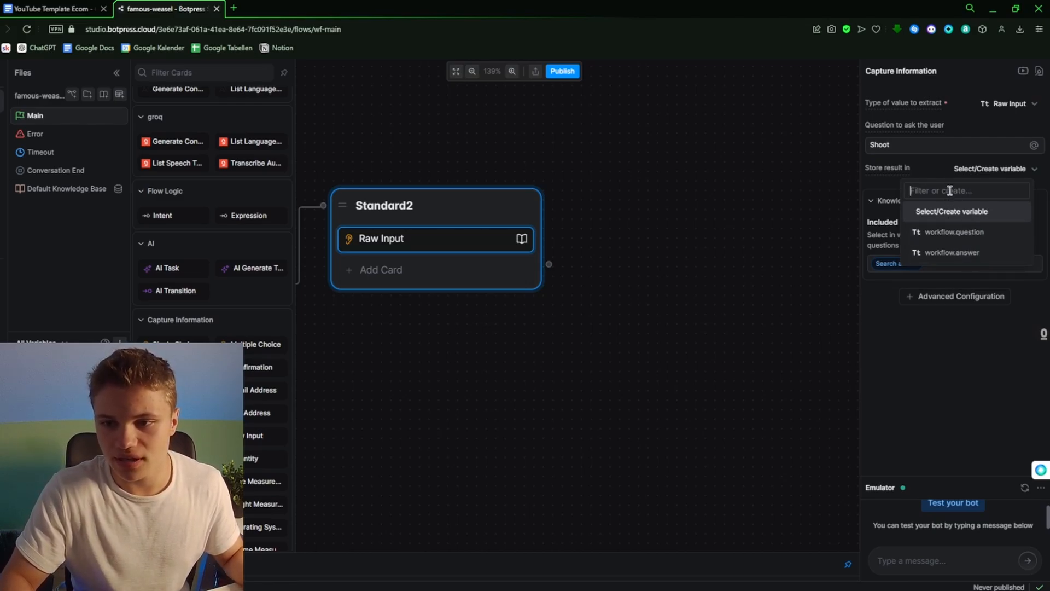
type("an")
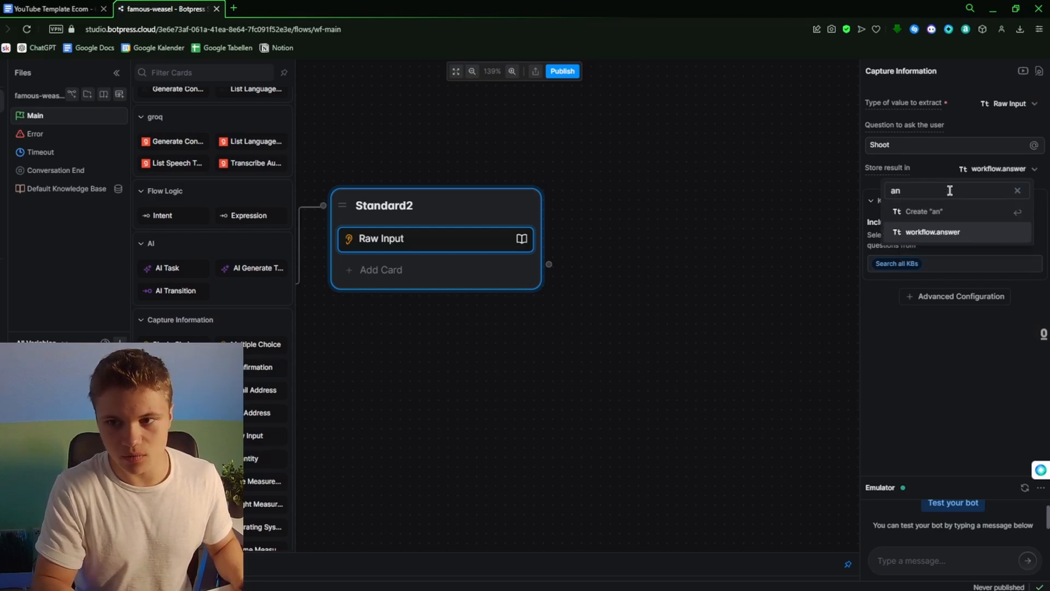
key("BackSpace")
key("BackSpace")
type("q")
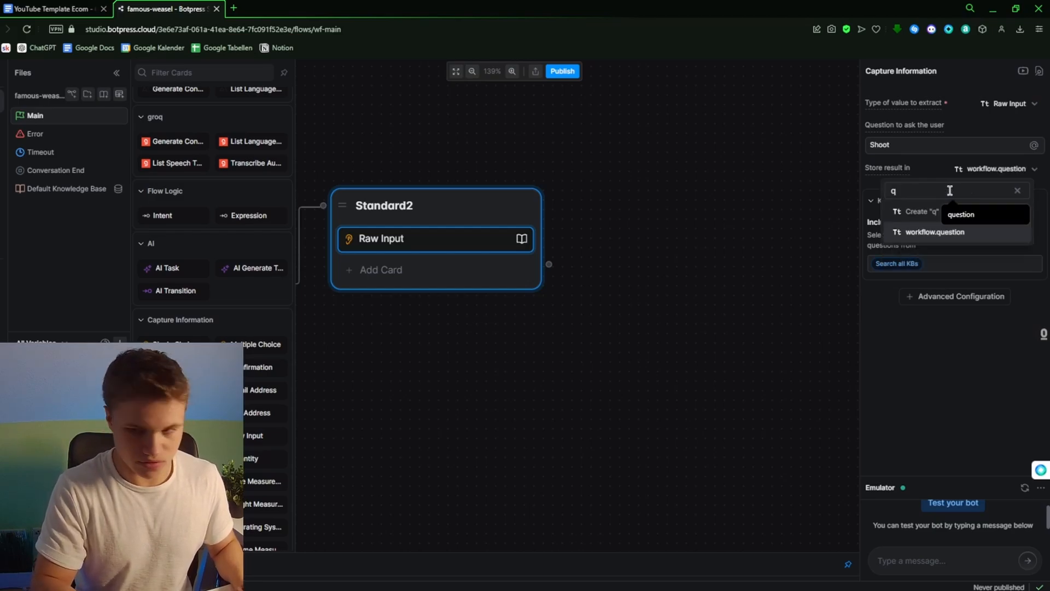
key("BackSpace")
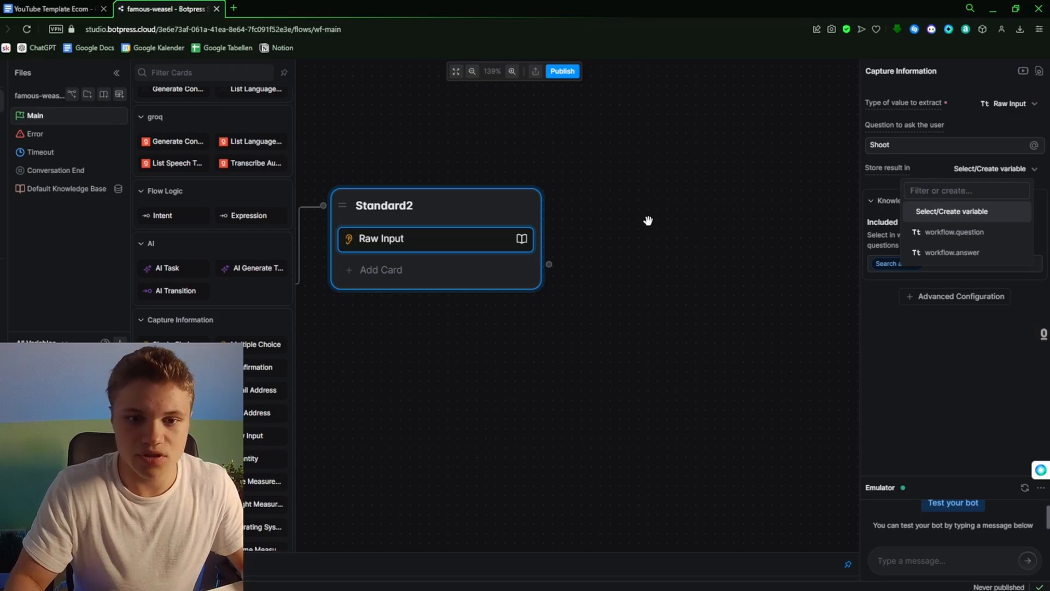
left_click(970, 232)
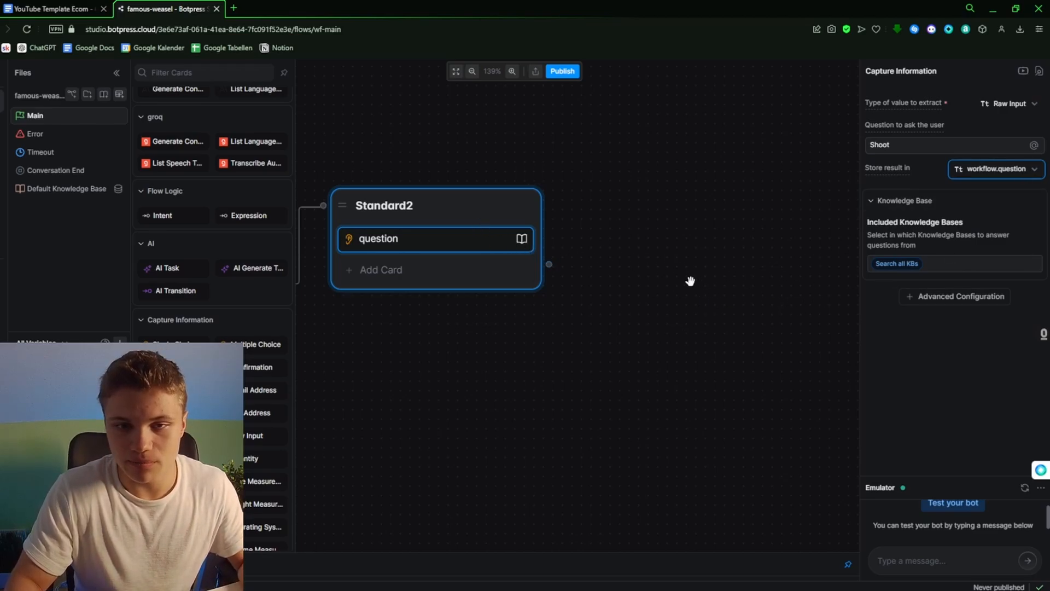
left_click(666, 283)
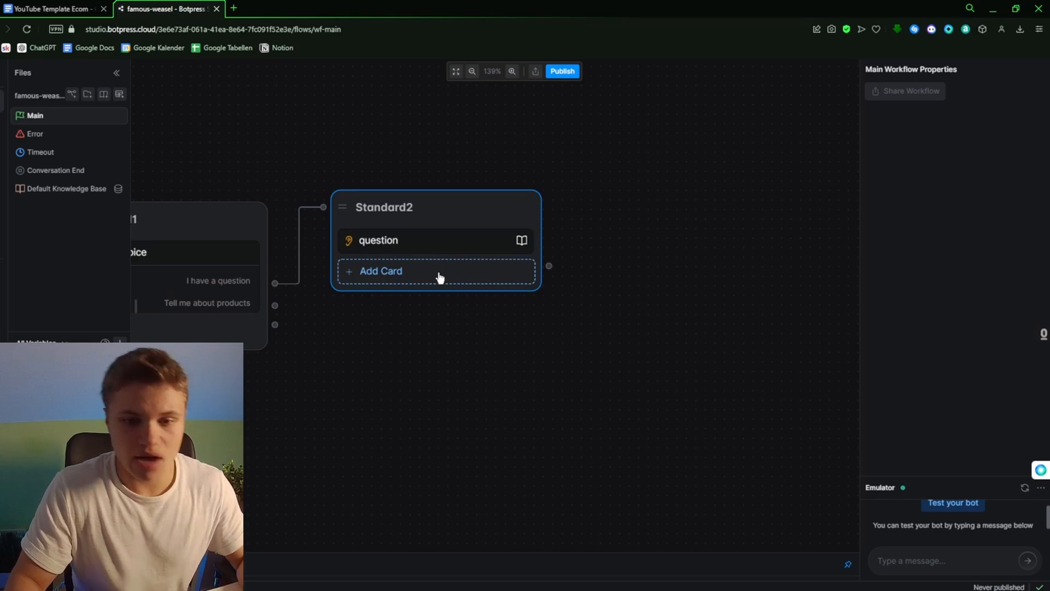
- Add two Expression cards below the question card in the Standard2 node
left_click(401, 272)
scroll(230, 331, "down", 3)
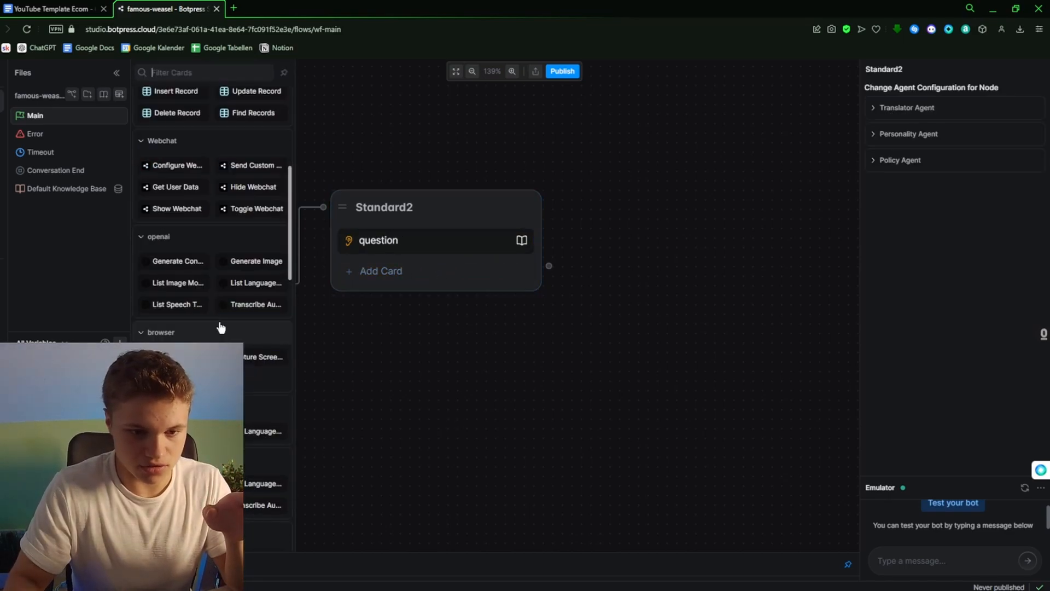
scroll(219, 328, "down", 5)
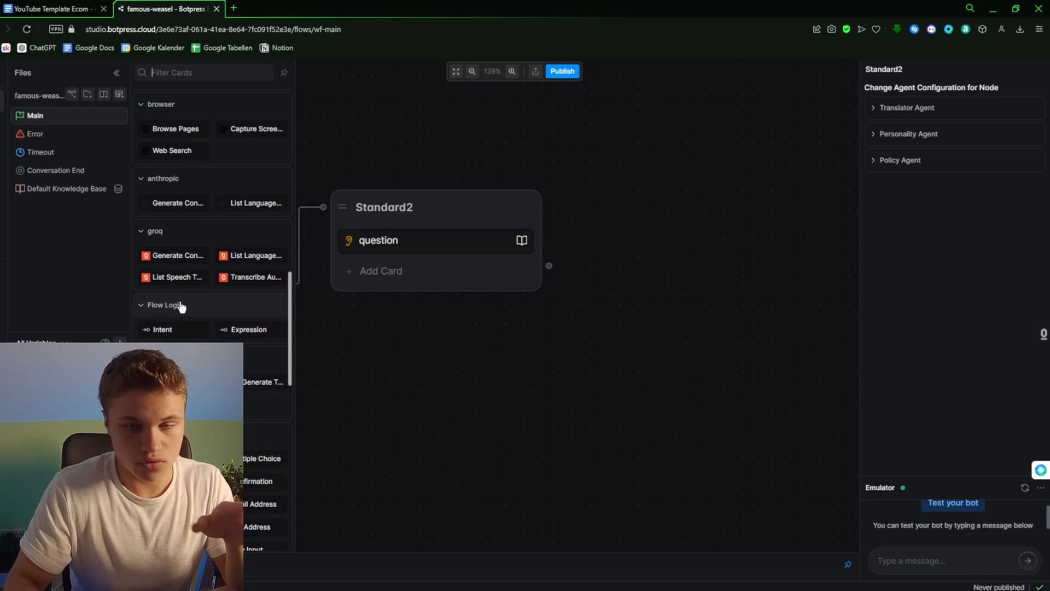
left_click_drag(249, 329, 399, 268)
left_click_drag(279, 330, 431, 343)
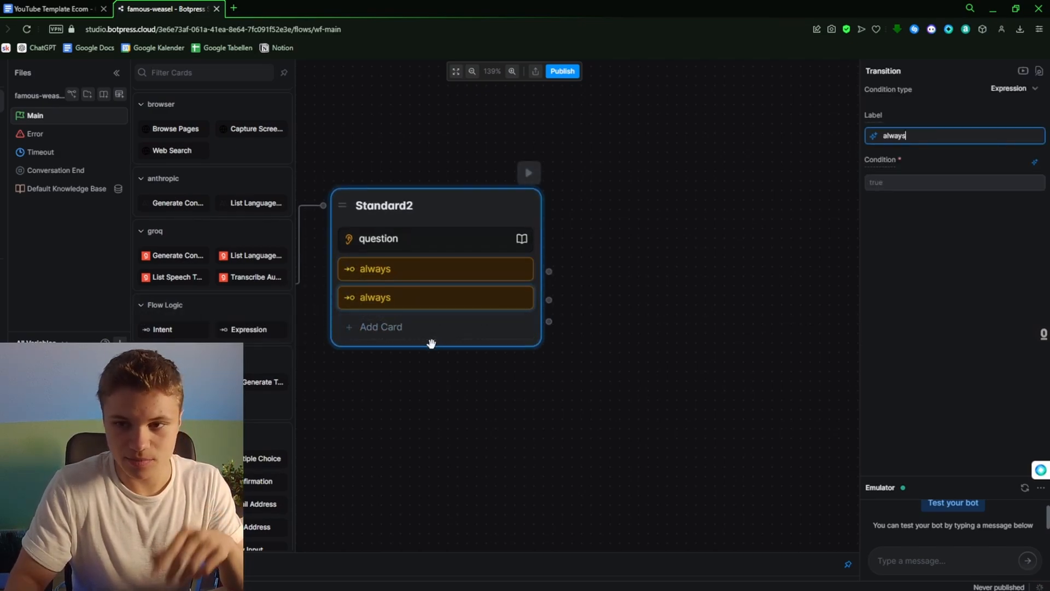
- Label the first expression card "No answer from knowledge" and apply the condition event.kb.results.length === 0
left_click(401, 268)
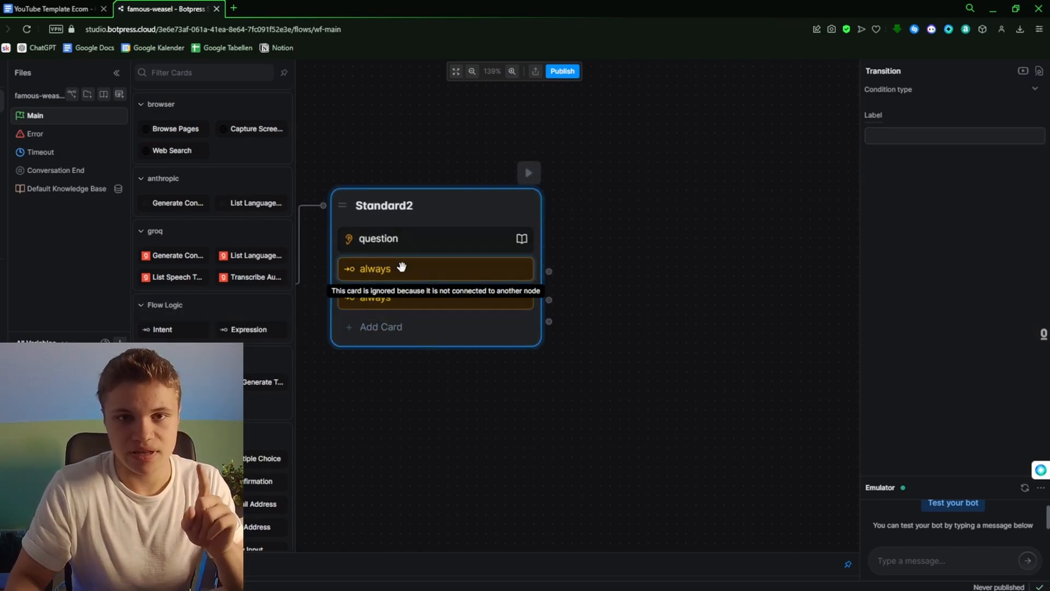
double_click(925, 137)
key("BackSpace")
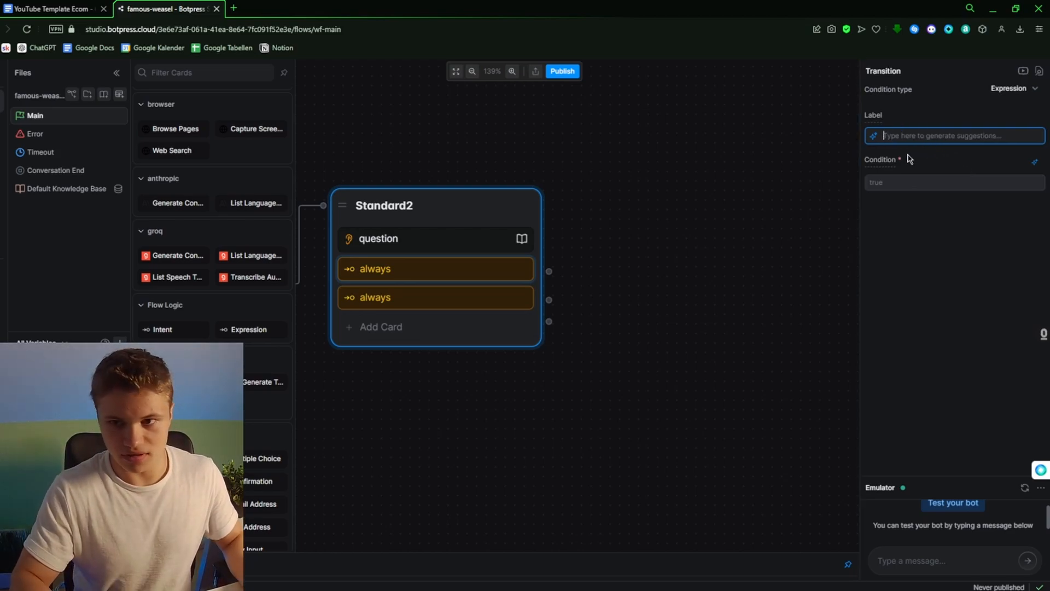
type("No")
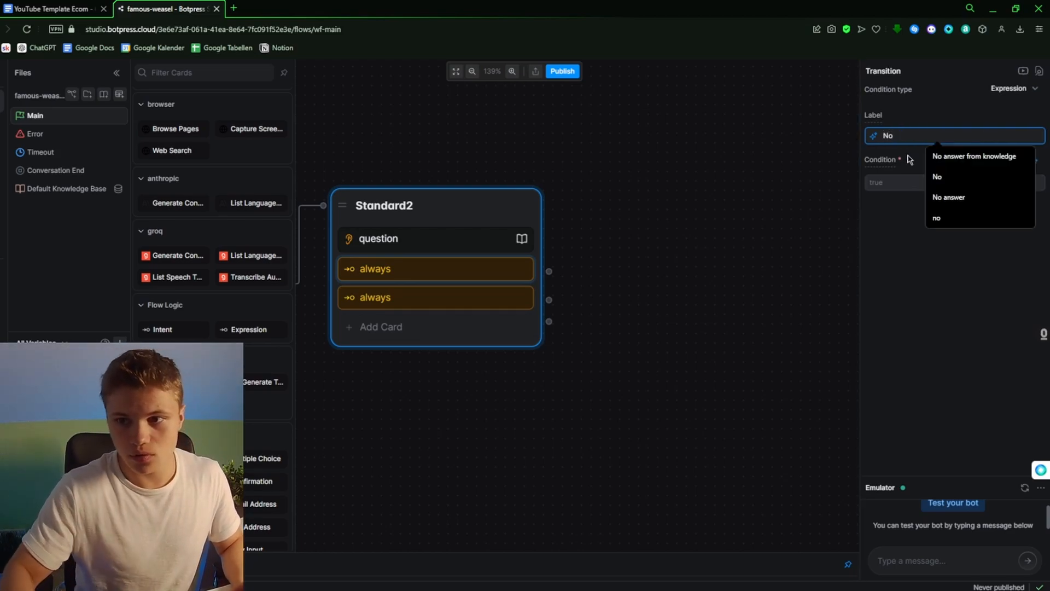
left_click(964, 159)
left_click(965, 162)
left_click(952, 251)
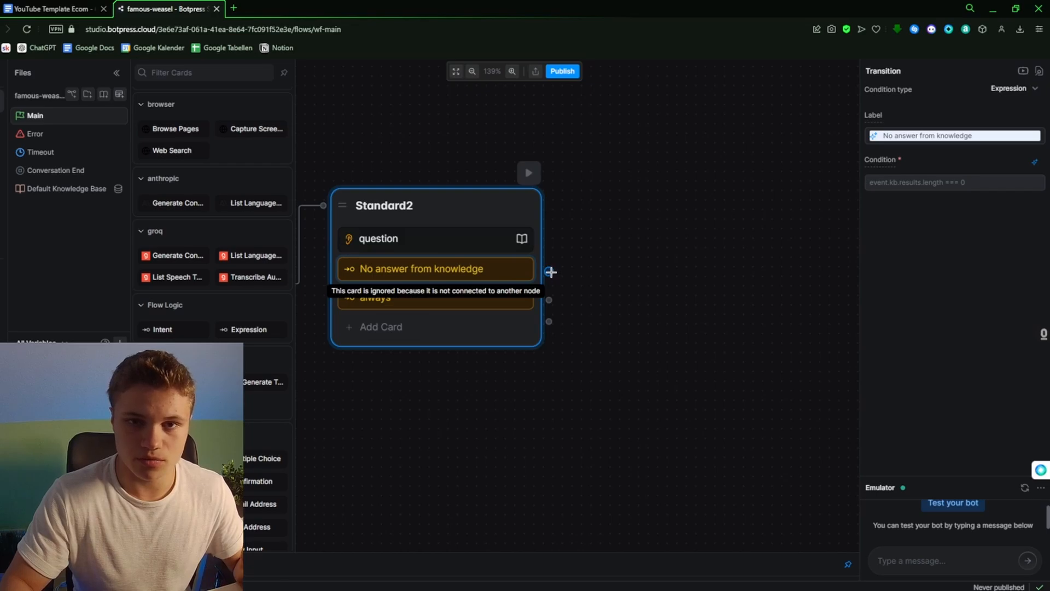
- Turn off Generative AI for the "No answer from knowledge" card's condition and set it to !turn.KnowledgeAgent.responded
left_click(438, 300)
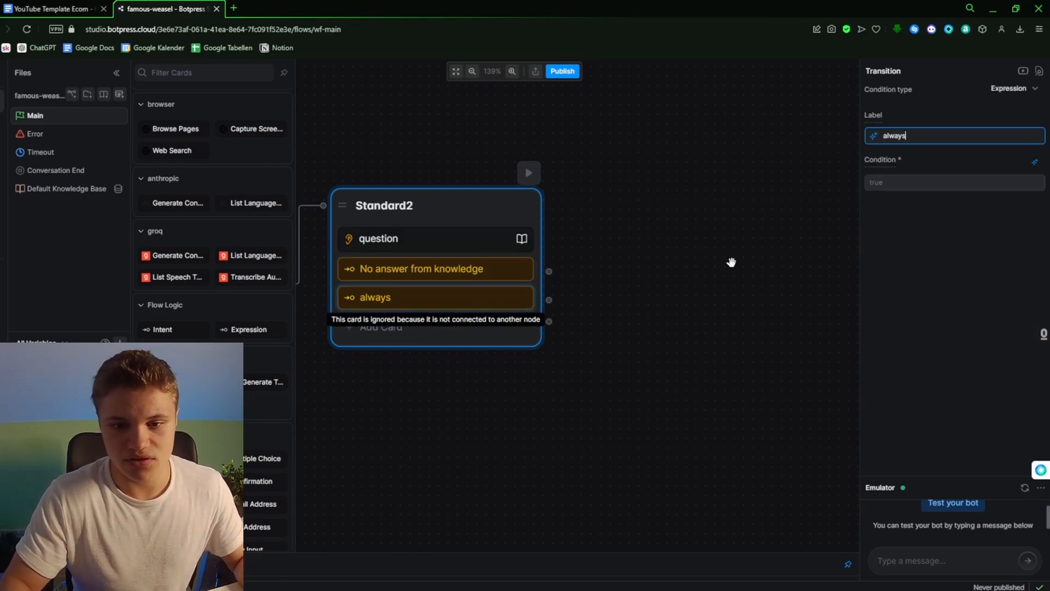
left_click(881, 138)
left_click(453, 272)
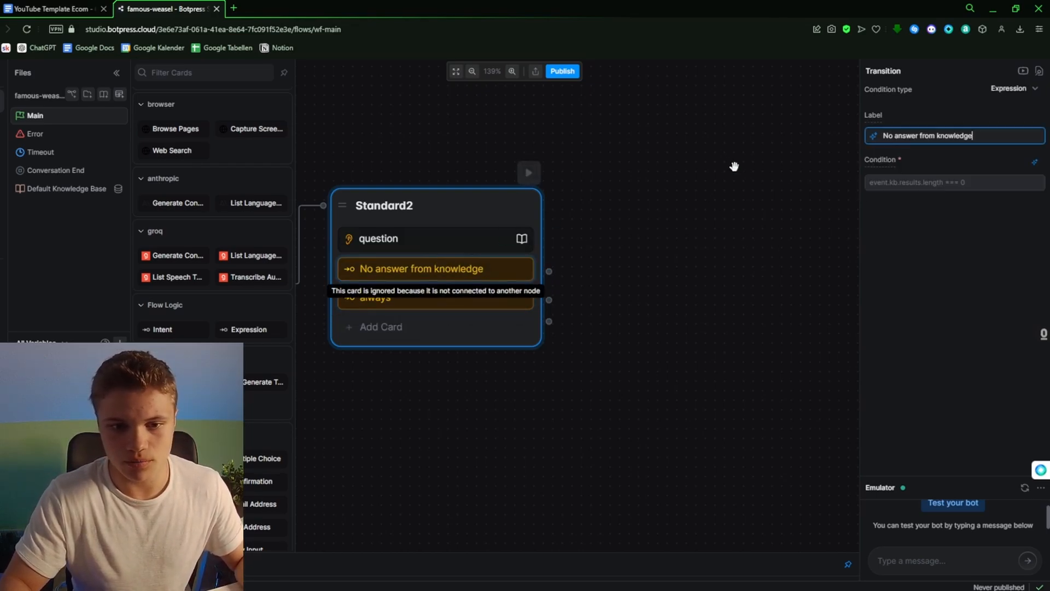
left_click(1036, 163)
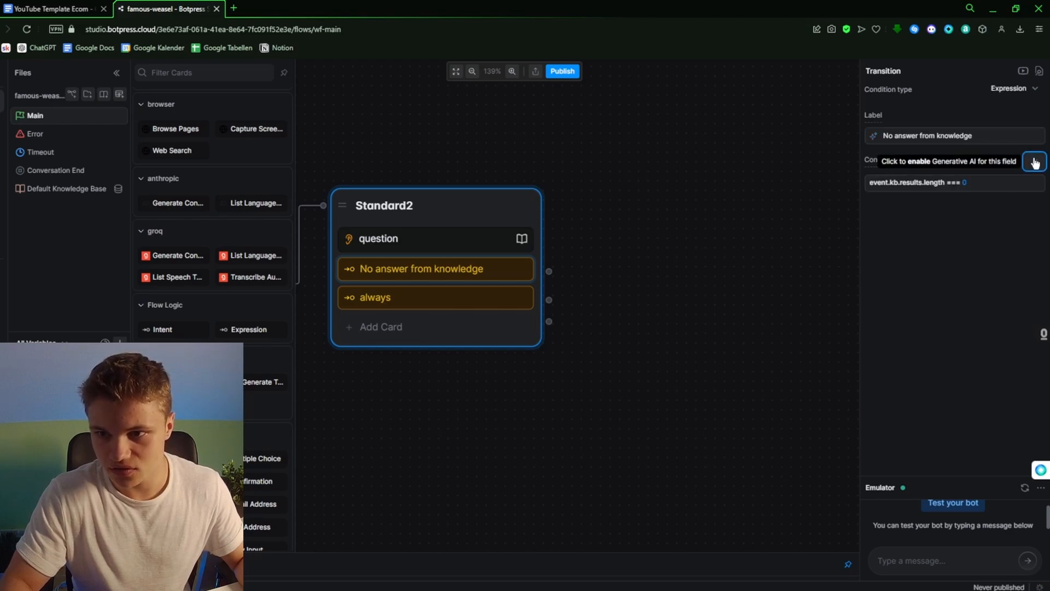
left_click(985, 182)
key("ctrl+a")
key("BackSpace")
type("turn.")
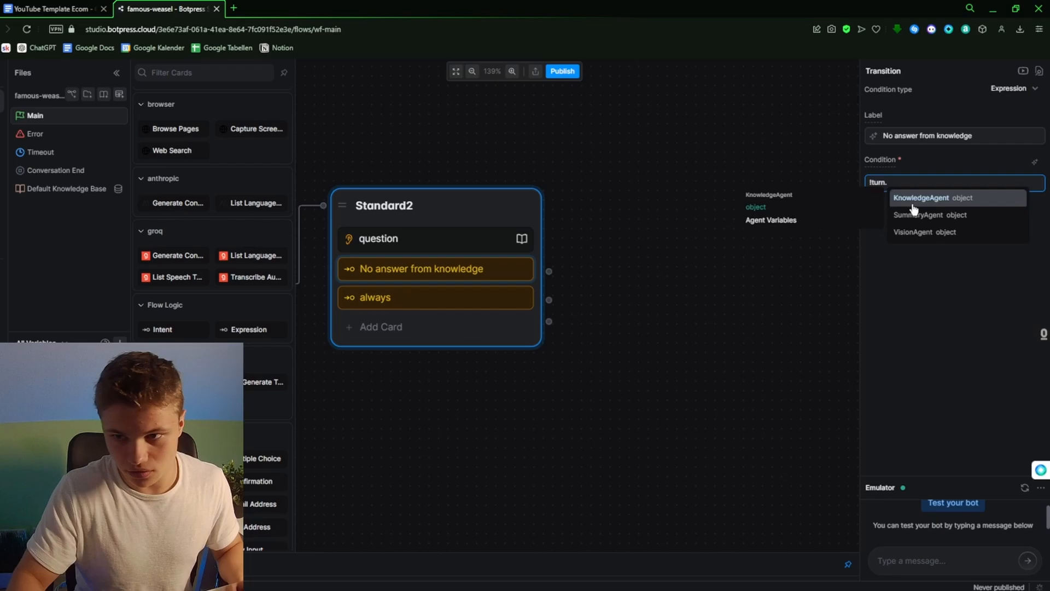
left_click(914, 208)
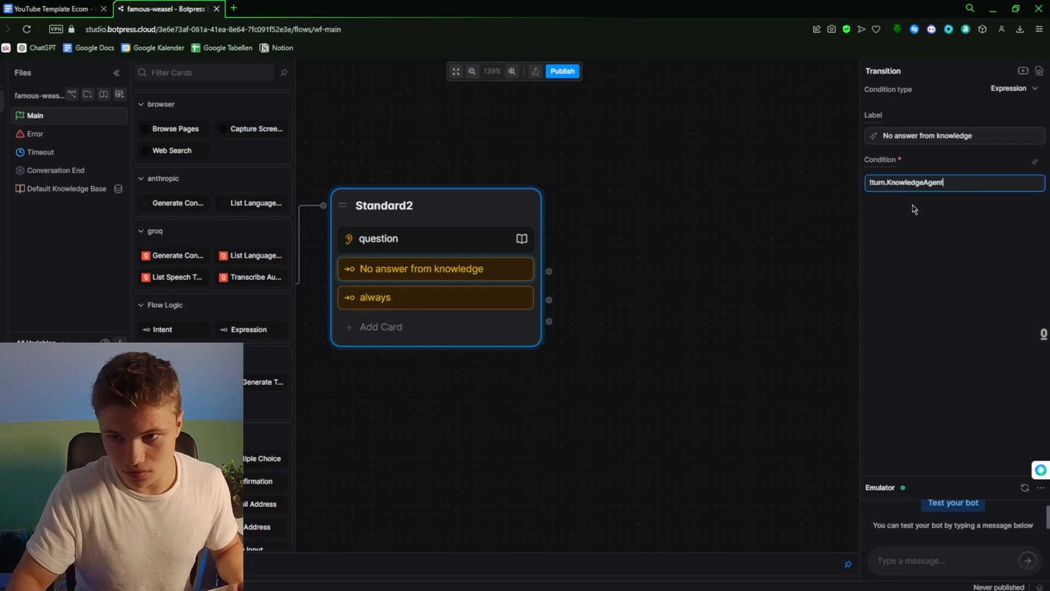
type(".")
left_click(916, 210)
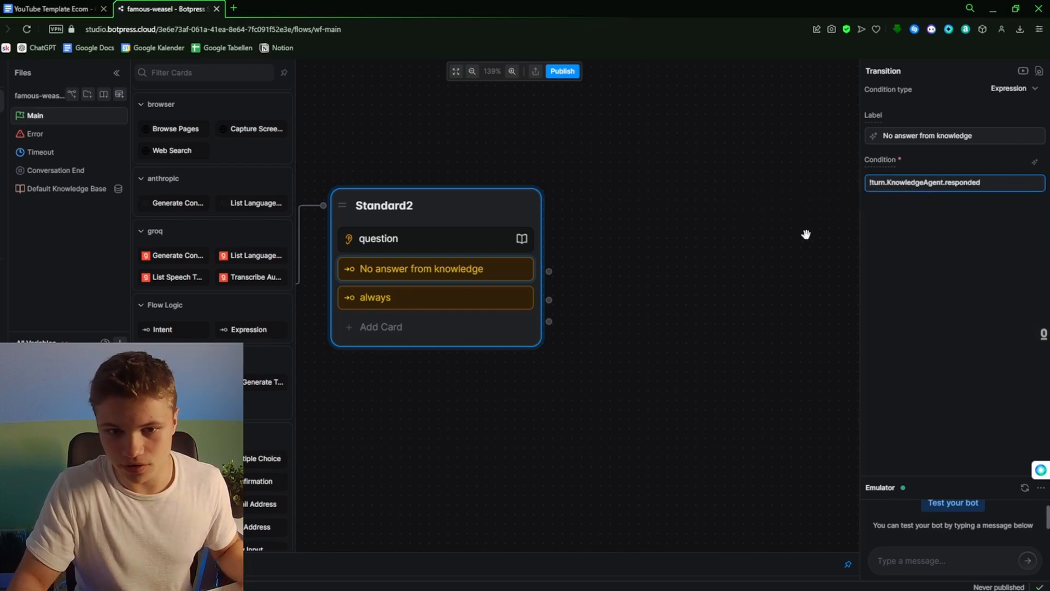
left_click(807, 235)
- Connect the "No answer from knowledge" expression to a new standard node and add an AI Task card to that node
left_click_drag(549, 272, 597, 211)
left_click(628, 216)
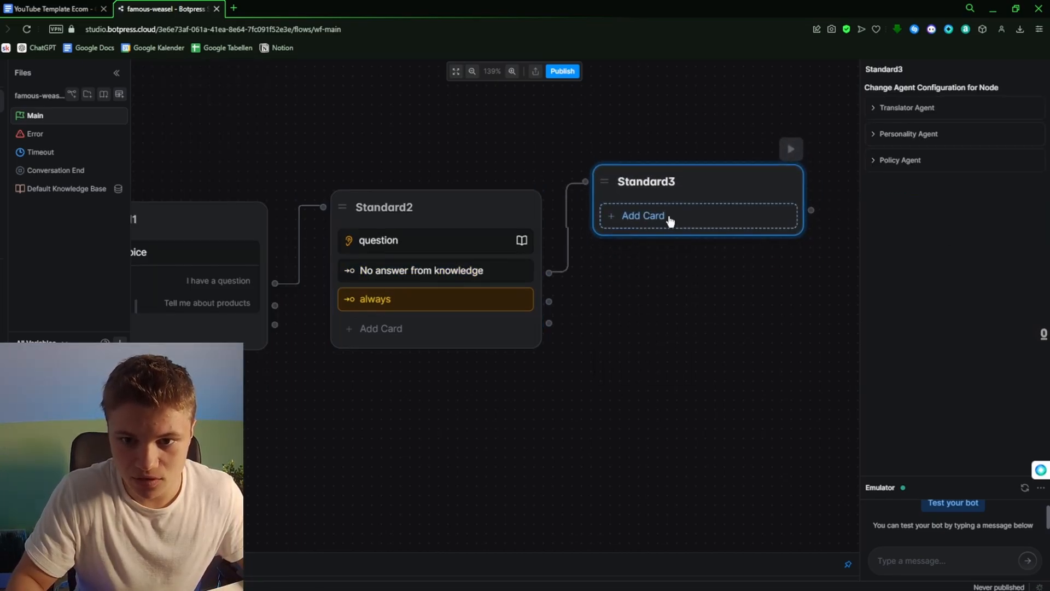
left_click(669, 220)
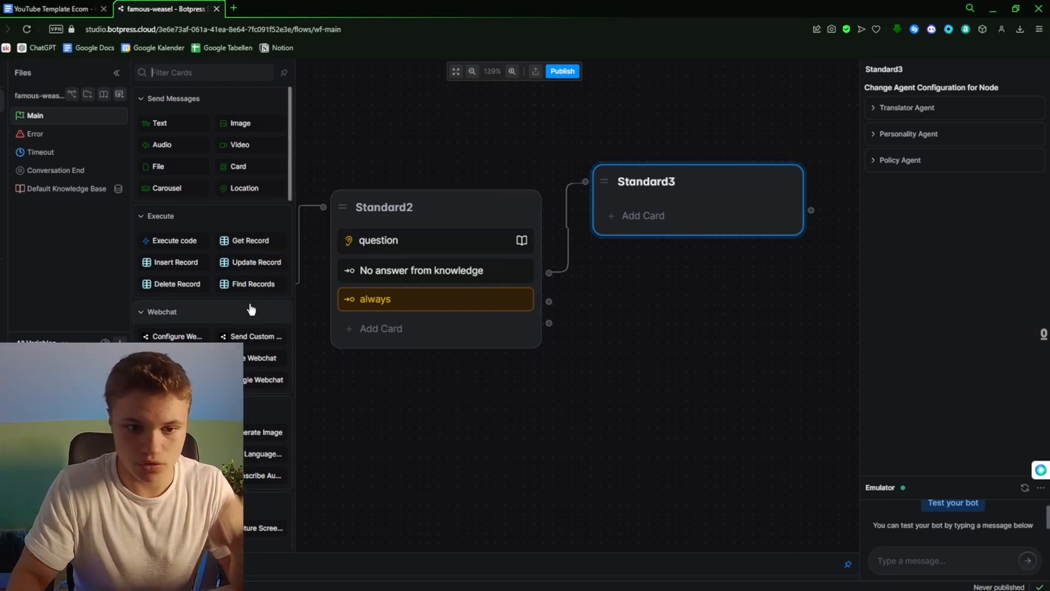
scroll(251, 305, "down", 3)
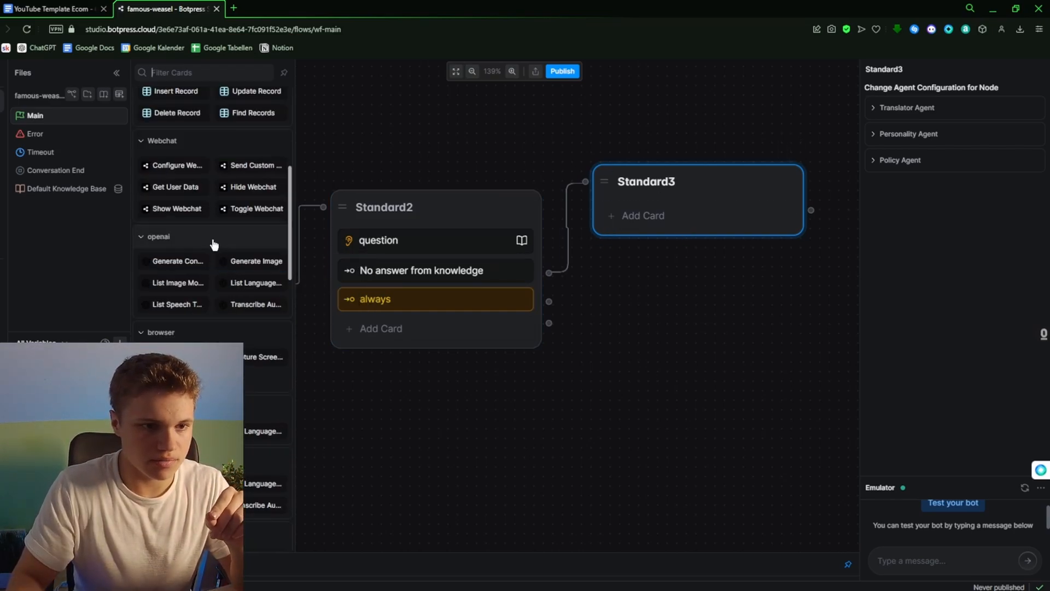
scroll(193, 272, "down", 10)
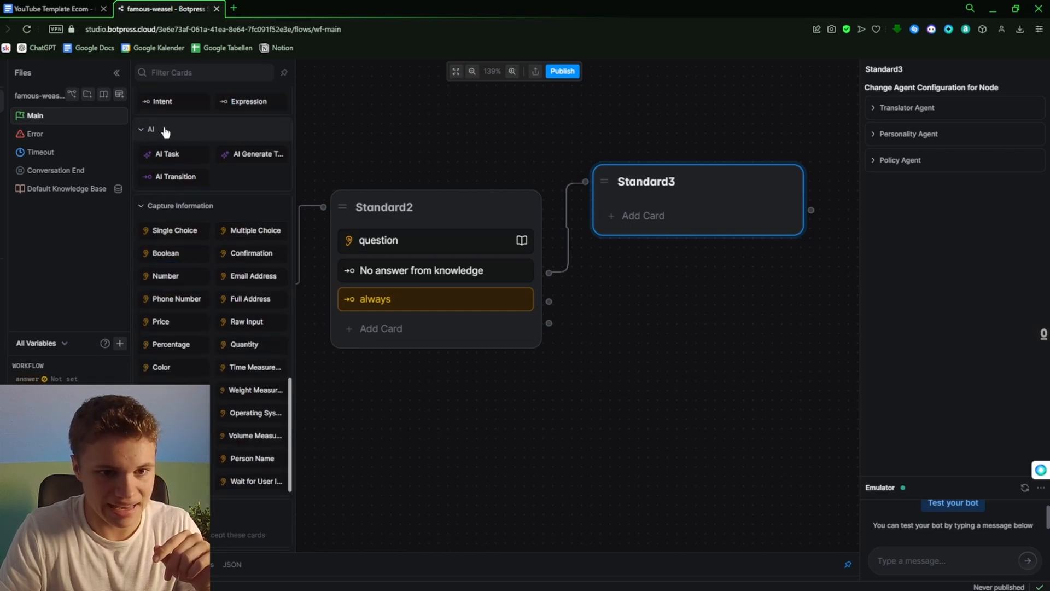
left_click_drag(175, 154, 651, 209)
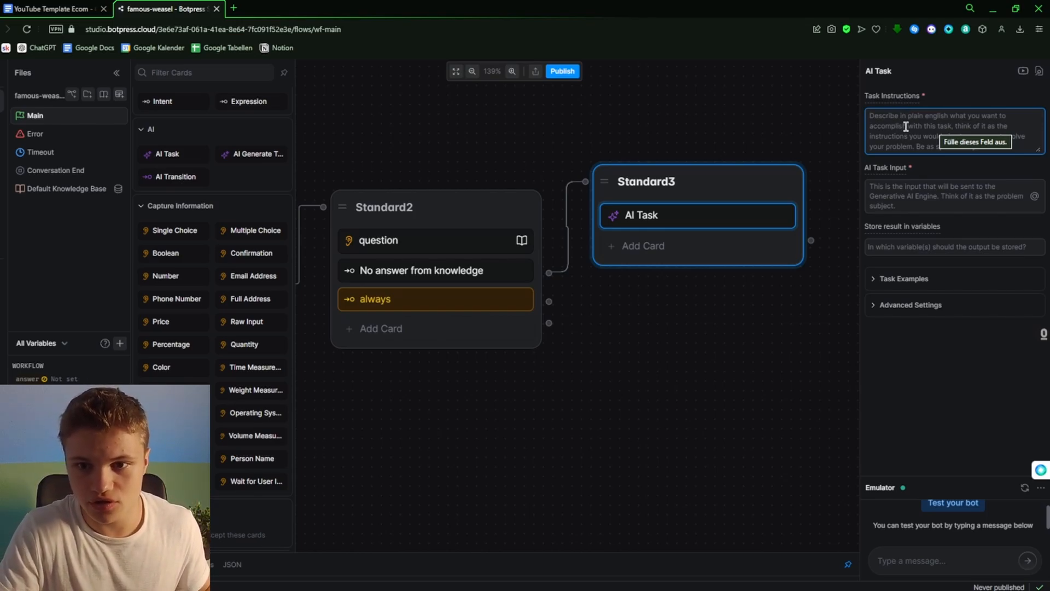
- Copy the Personality Agent's full personality description into the AI Task card's task instructions
left_click(3, 126)
left_click(64, 133)
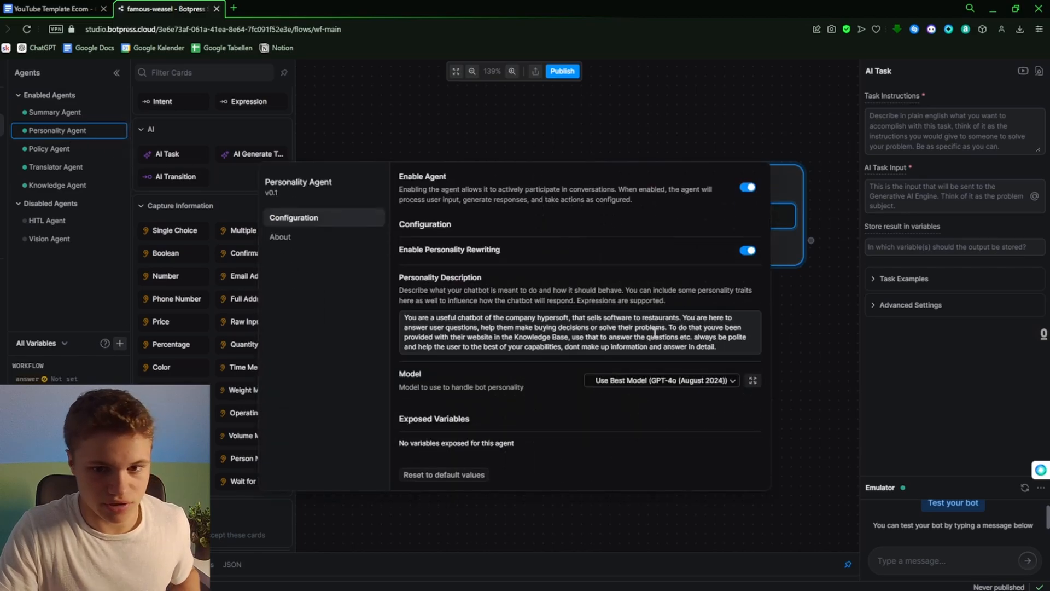
left_click(566, 336)
left_click_drag(404, 318, 742, 350)
key("ctrl+c")
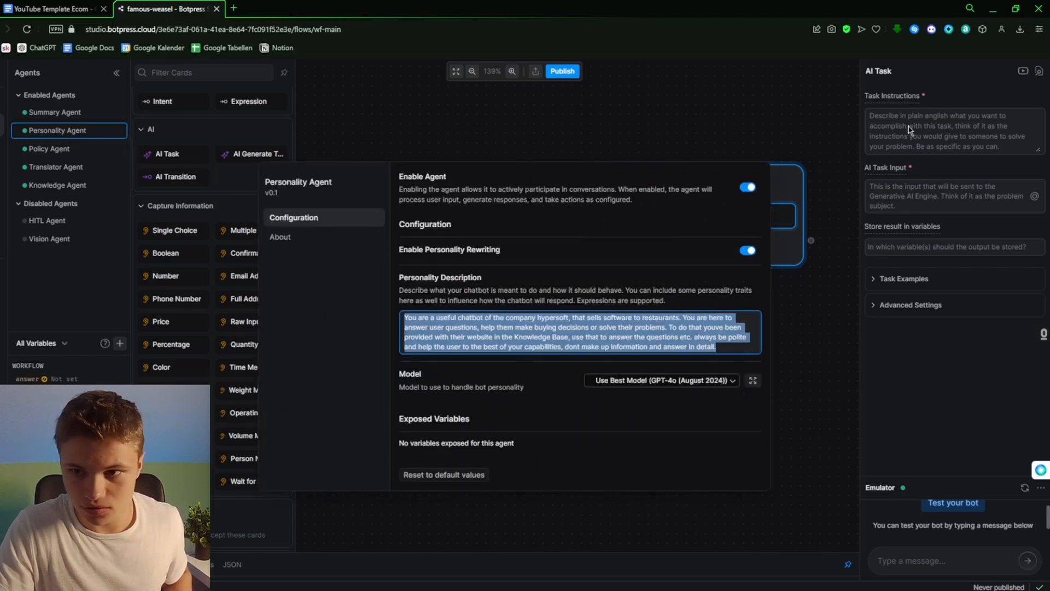
left_click(910, 130)
key("ctrl+v")
left_click(914, 235)
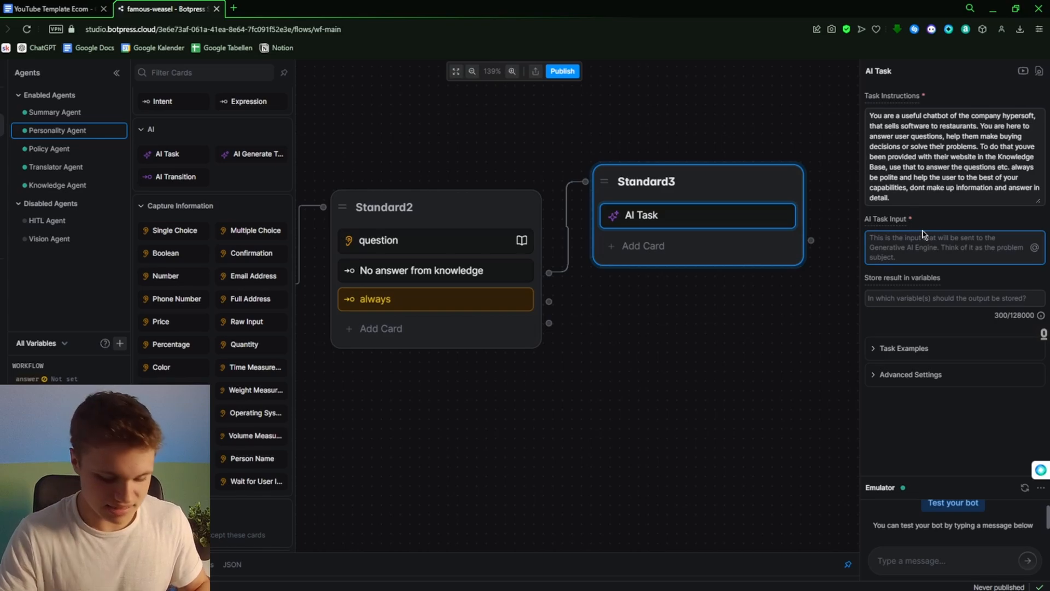
type("@")
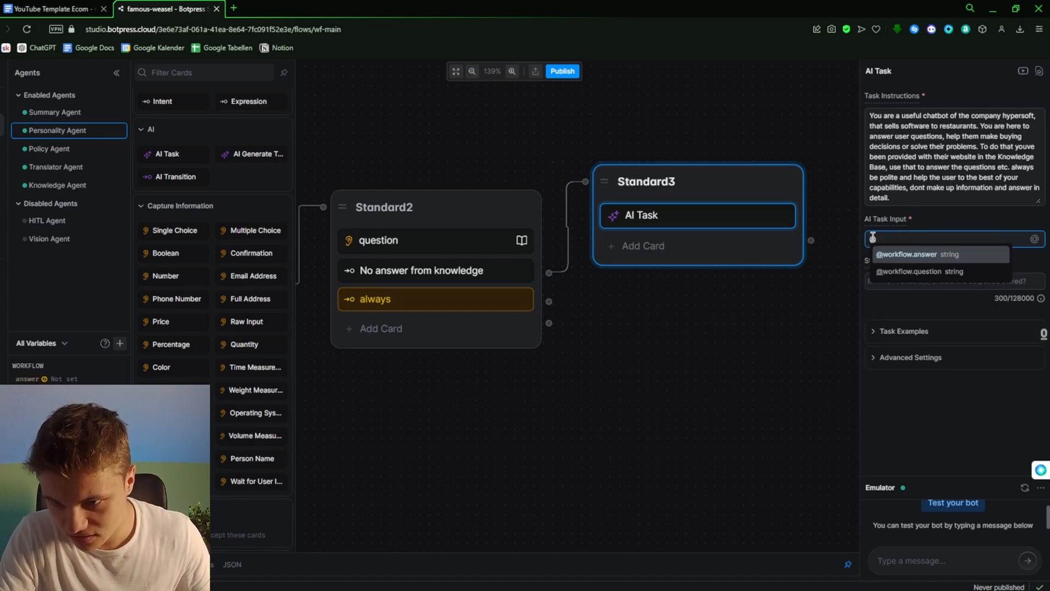
left_click(916, 272)
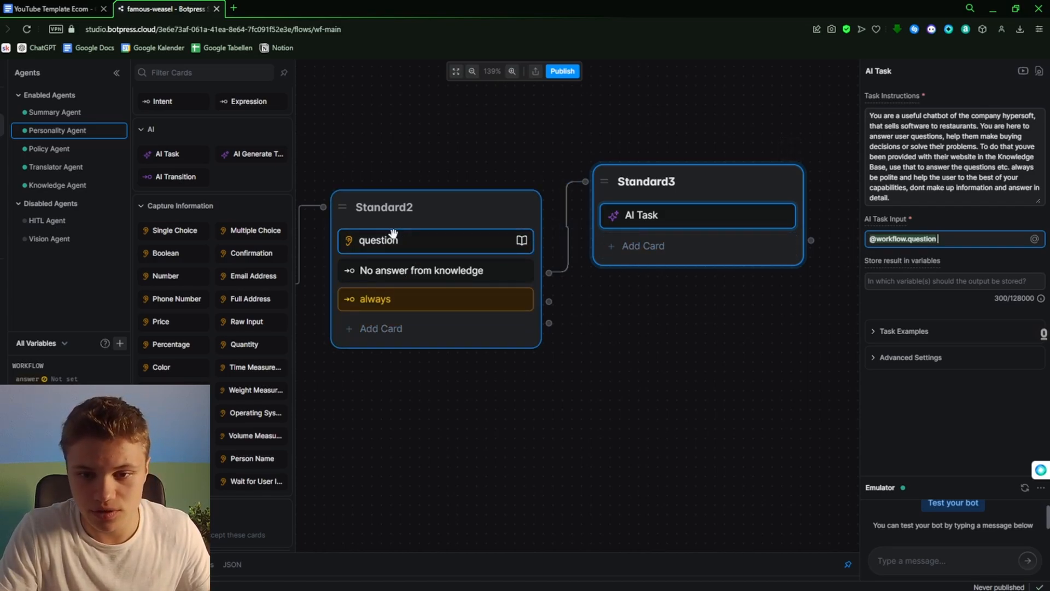
left_click(928, 284)
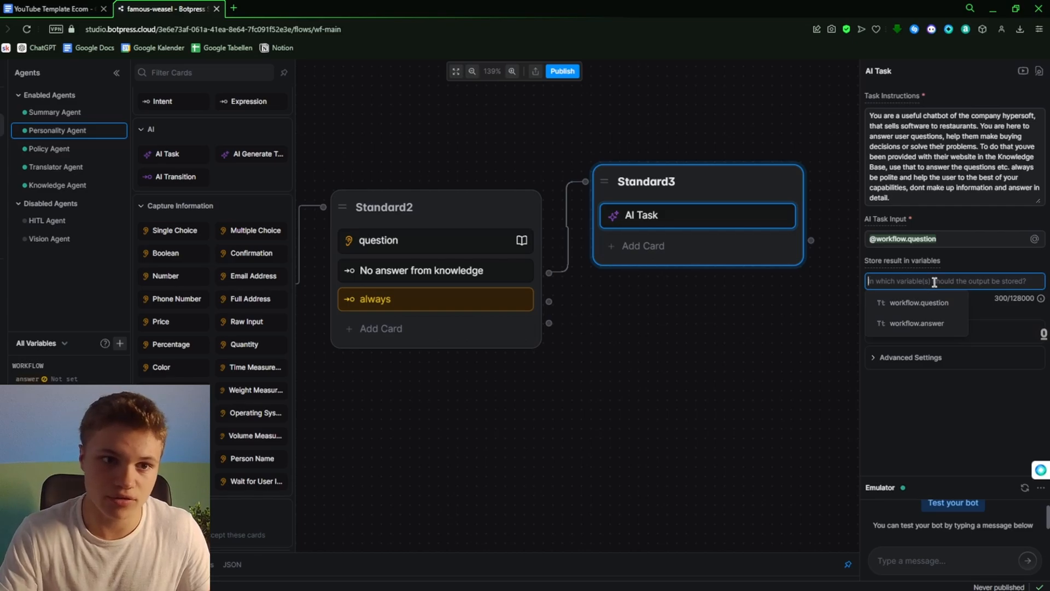
left_click(936, 328)
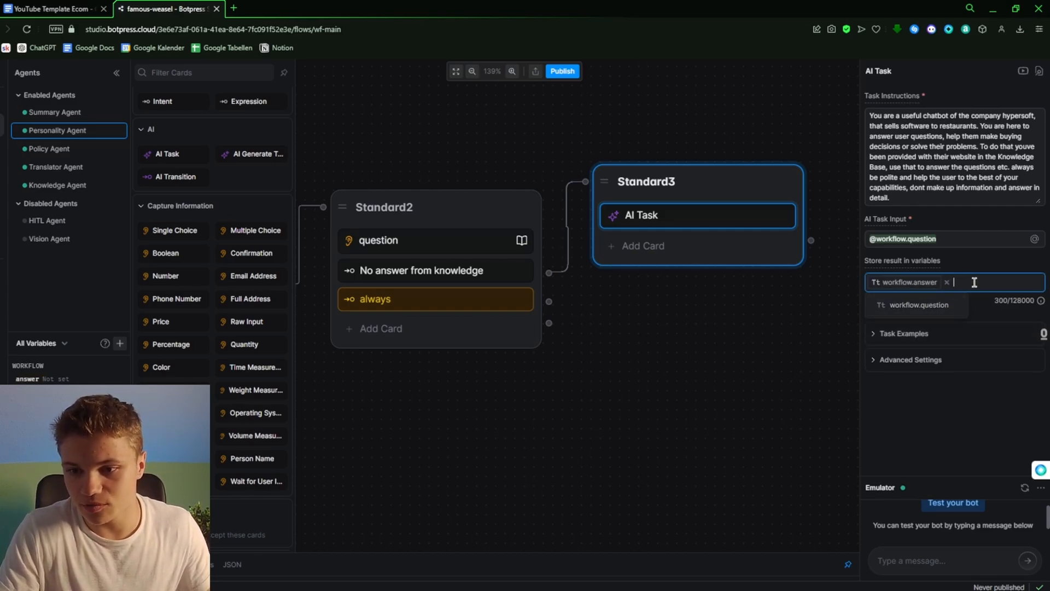
left_click(961, 420)
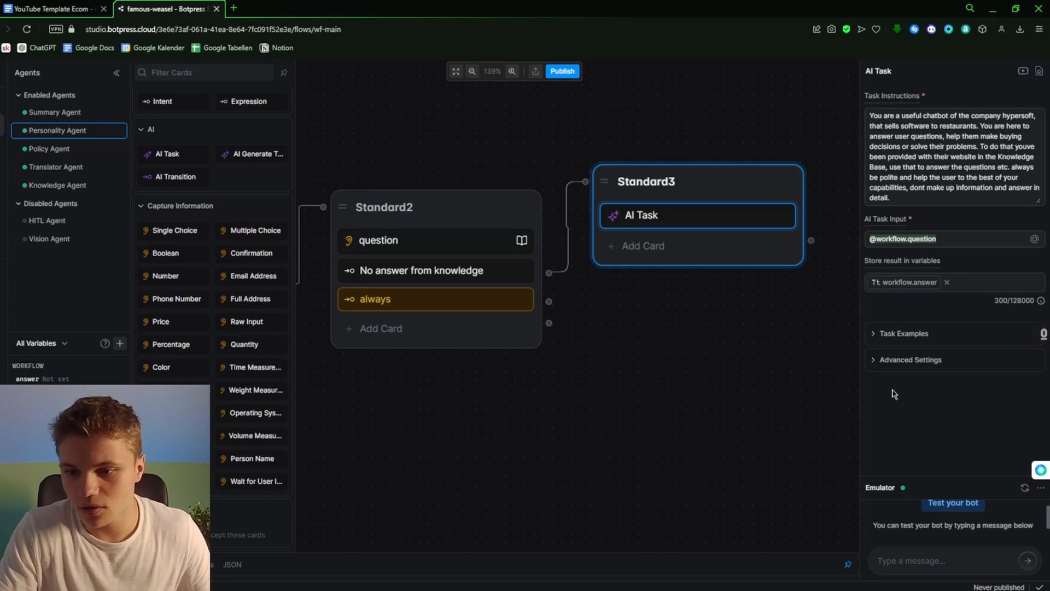
- In the AI Task's advanced settings, choose the Best Model (GPT-4o (August 2024)) and set the temperature to 0.35
left_click(891, 360)
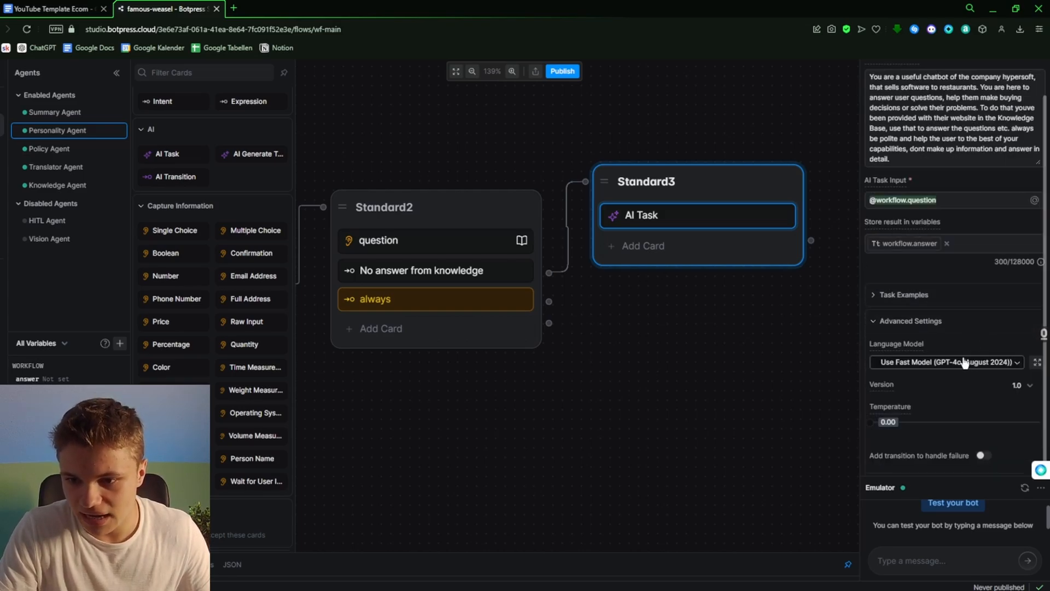
left_click(964, 362)
left_click(955, 284)
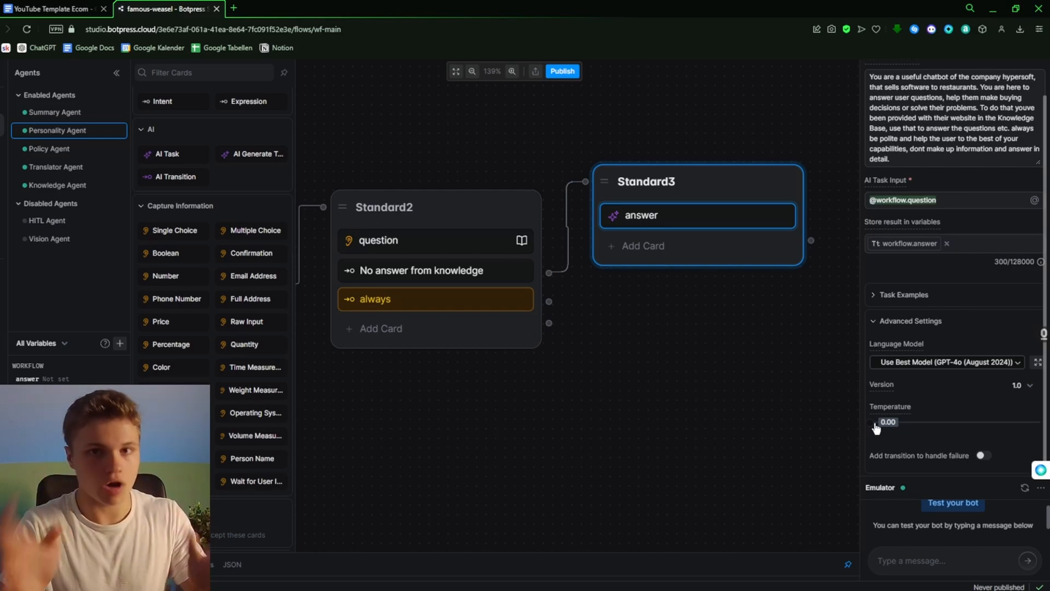
left_click_drag(876, 428, 1048, 427)
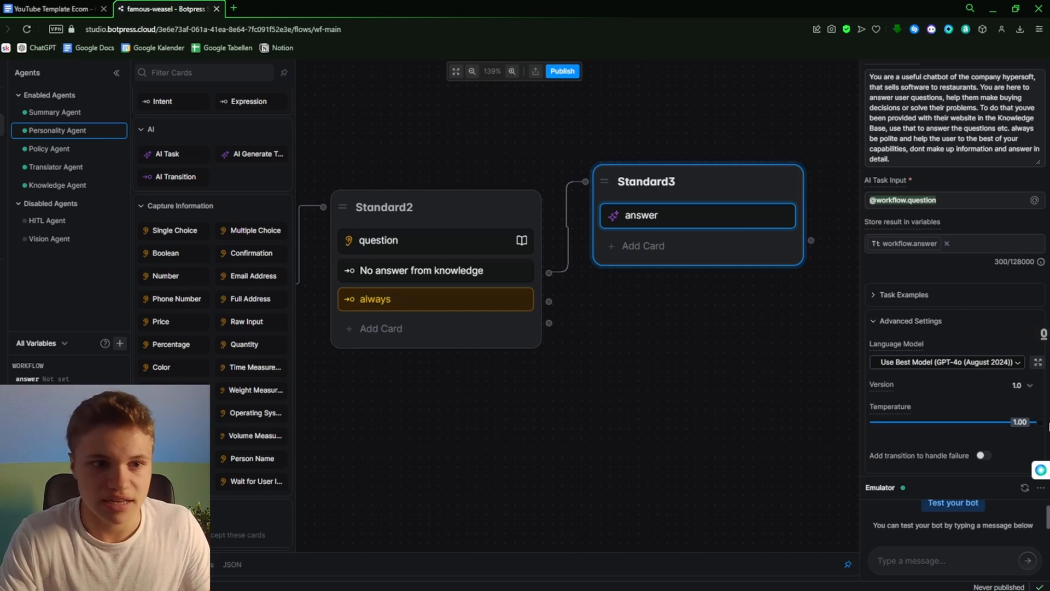
left_click_drag(1048, 427, 932, 421)
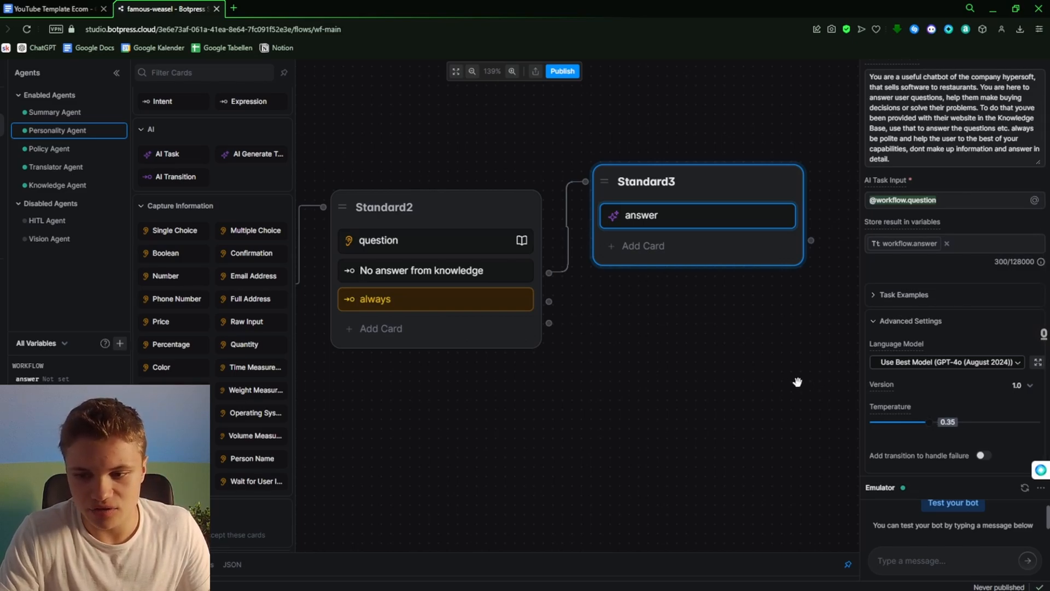
left_click(665, 280)
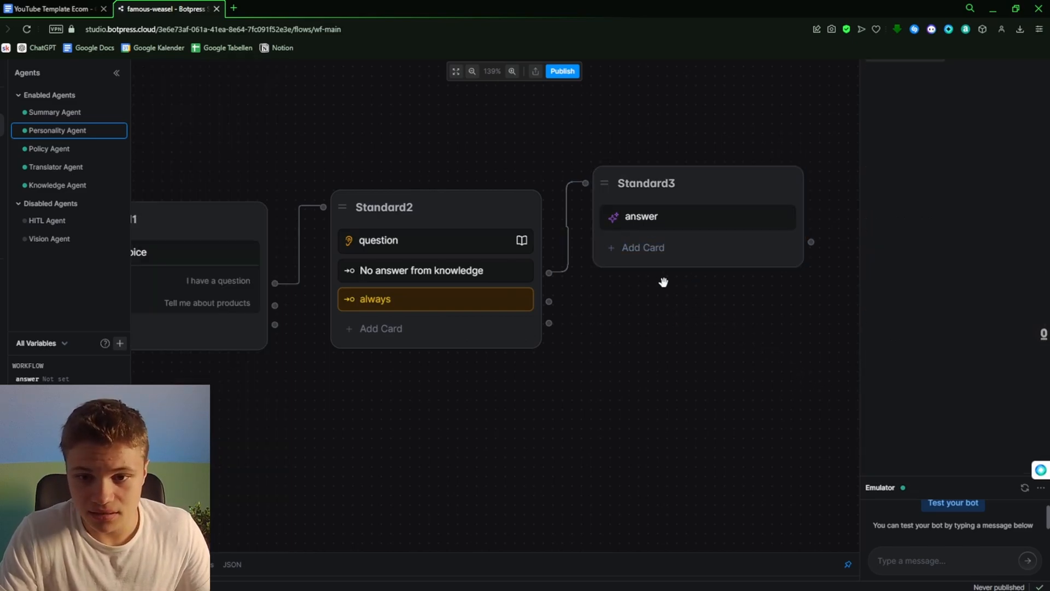
- Add a Single Choice card below the answer card in the Standard3 node
left_click(647, 249)
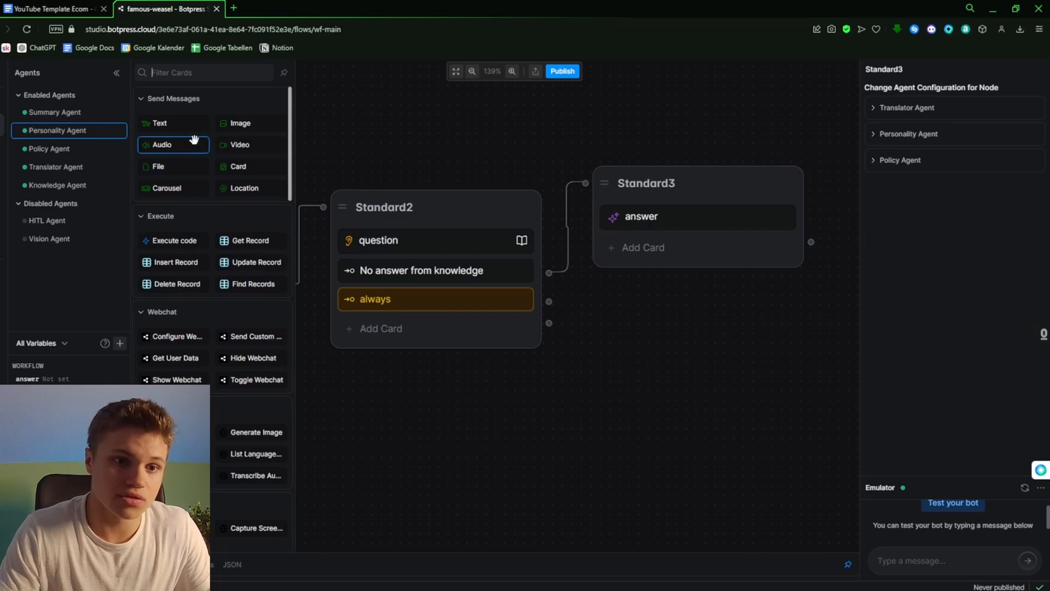
scroll(212, 265, "down", 5)
scroll(212, 266, "down", 5)
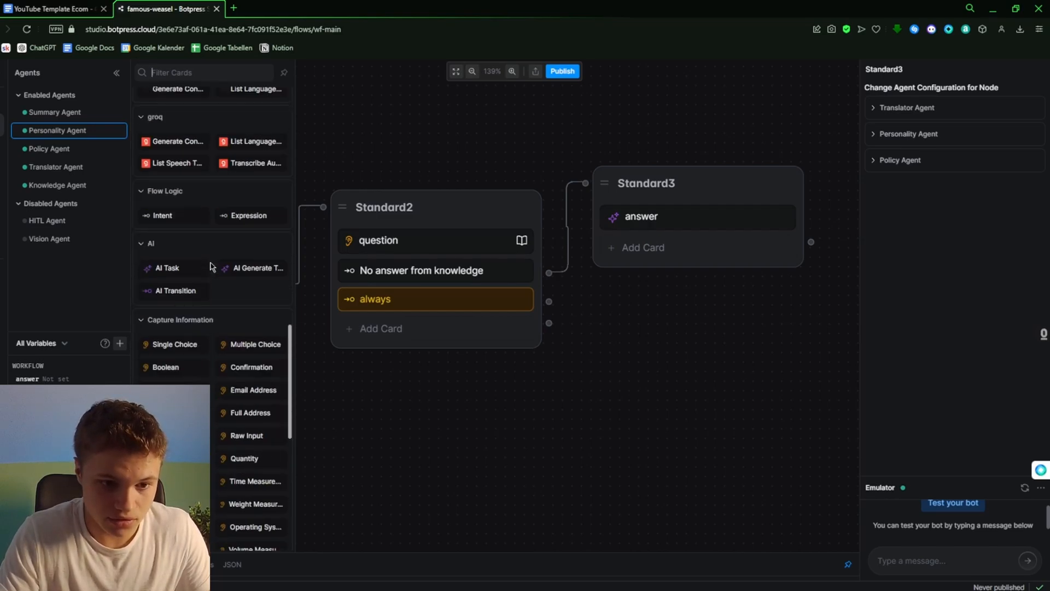
left_click_drag(174, 232, 682, 254)
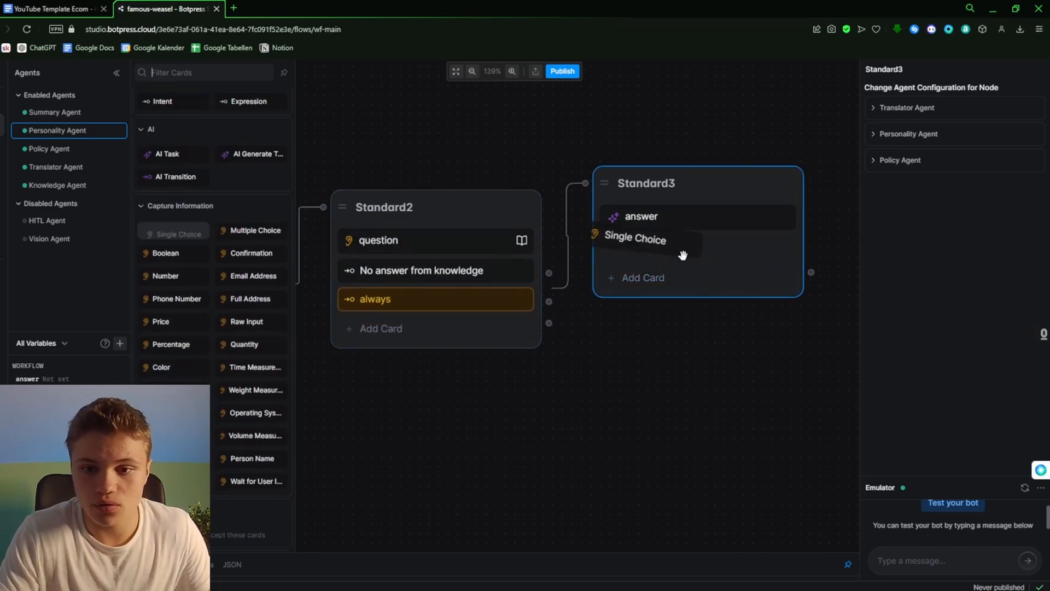
left_click_drag(1001, 146, 856, 146)
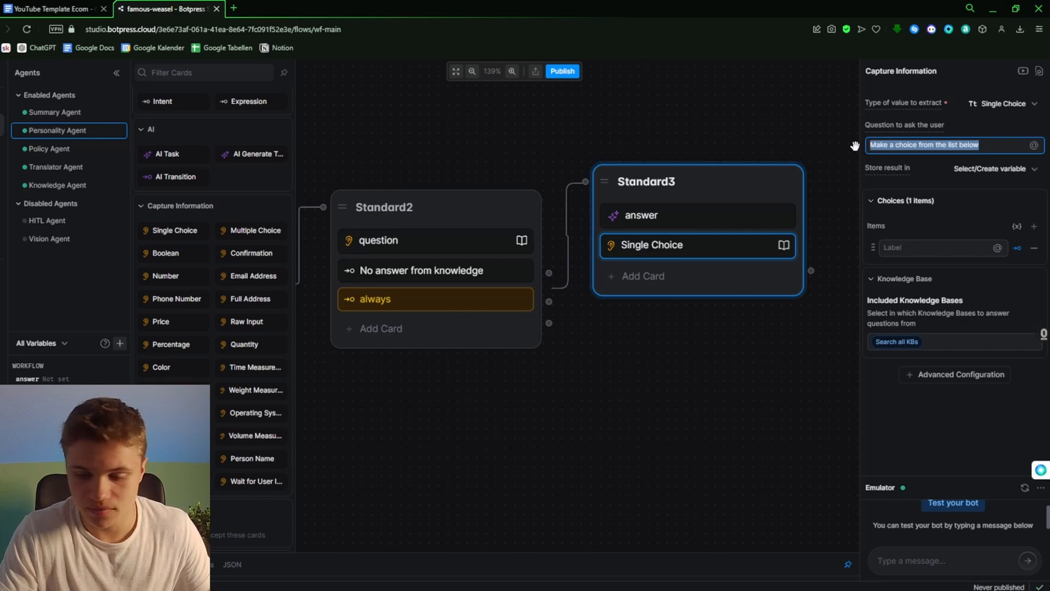
key("BackSpace")
type("@")
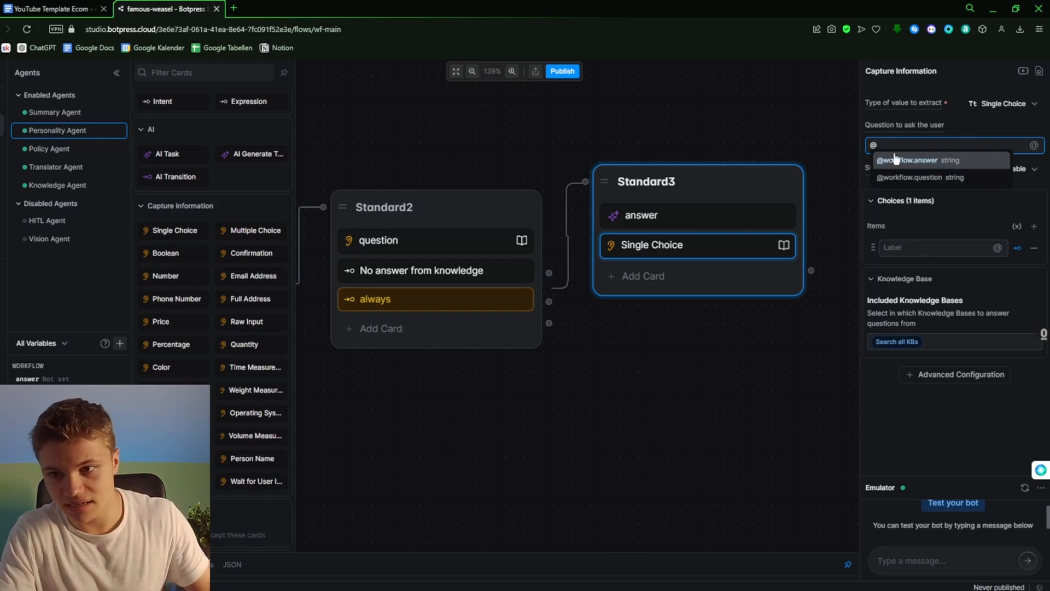
left_click(913, 160)
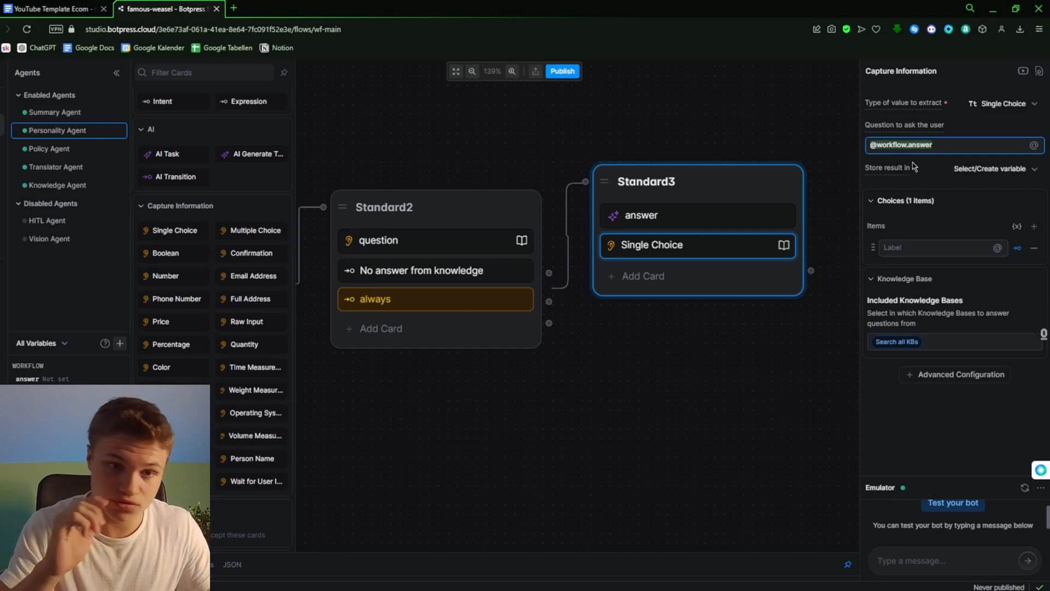
key("BackSpace")
key("BackSpace")
key("BackSpace")
key("BackSpace")
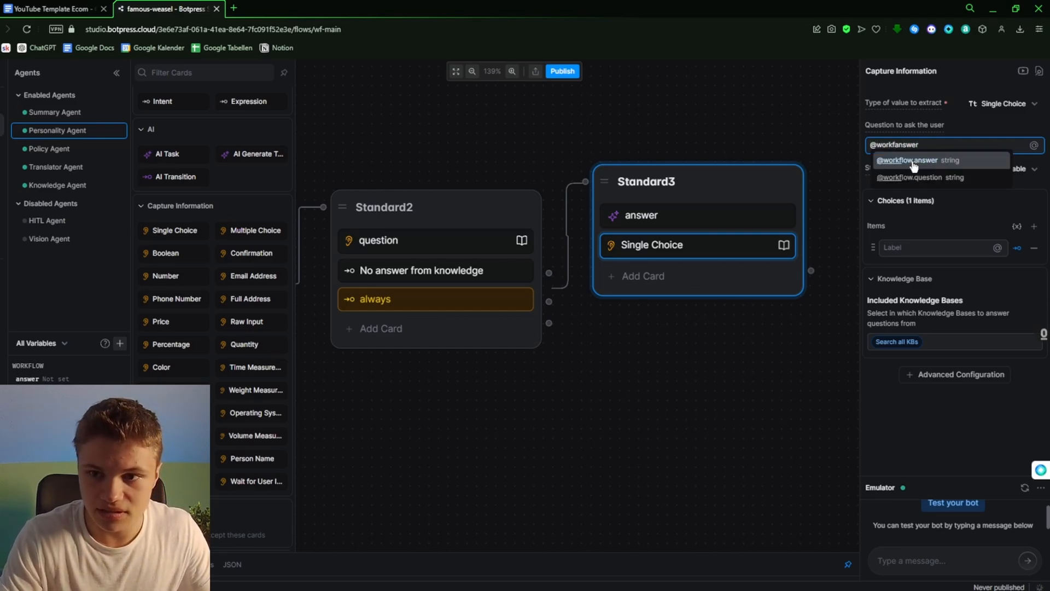
key("BackSpace")
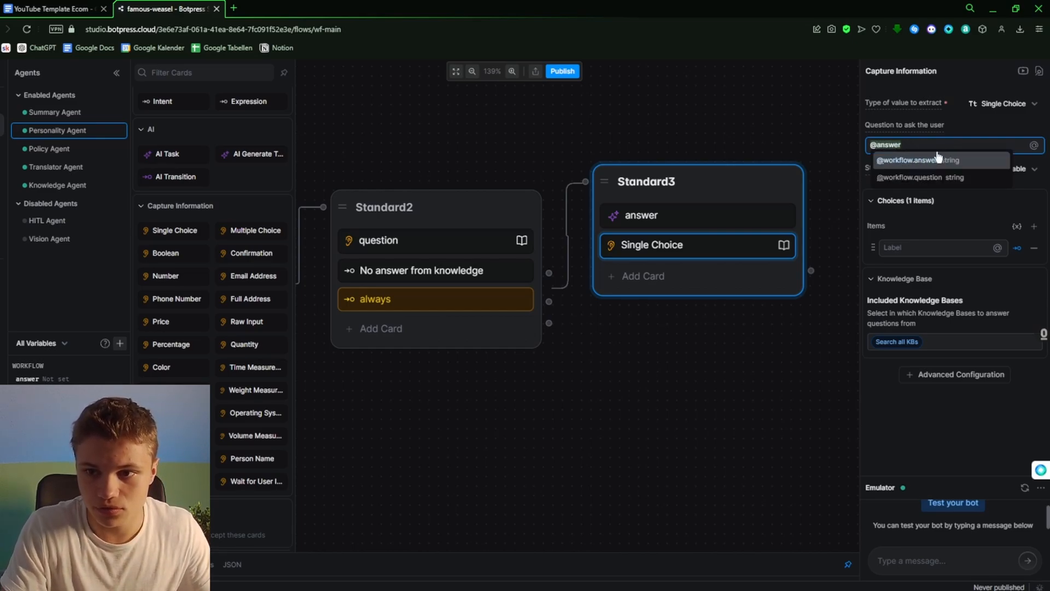
key("Left")
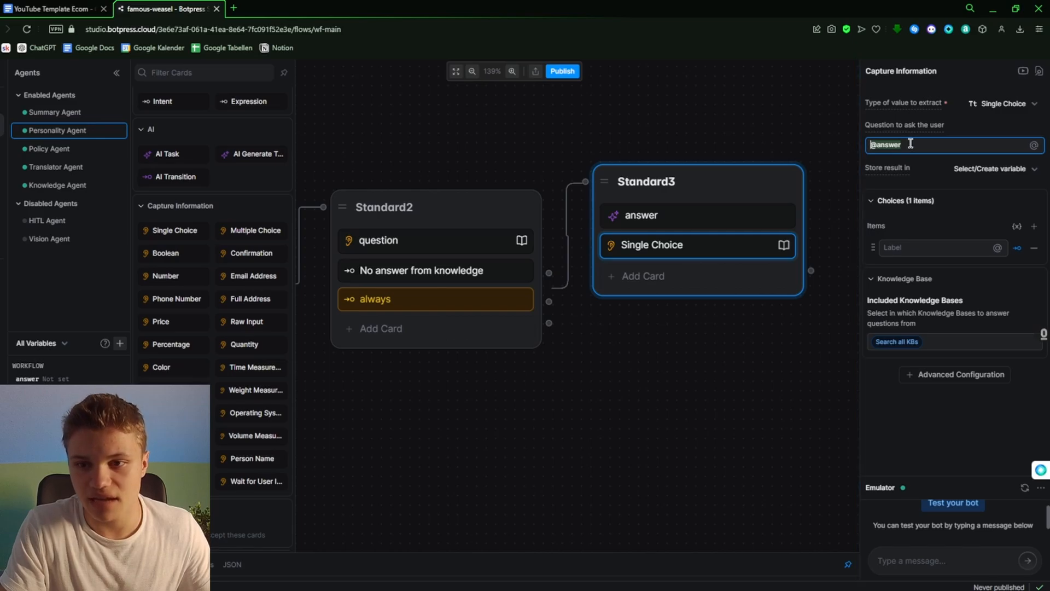
- Add the choice "I have another question" to Standard3's Single Choice card and connect it back to the Standard2 node
left_click(917, 245)
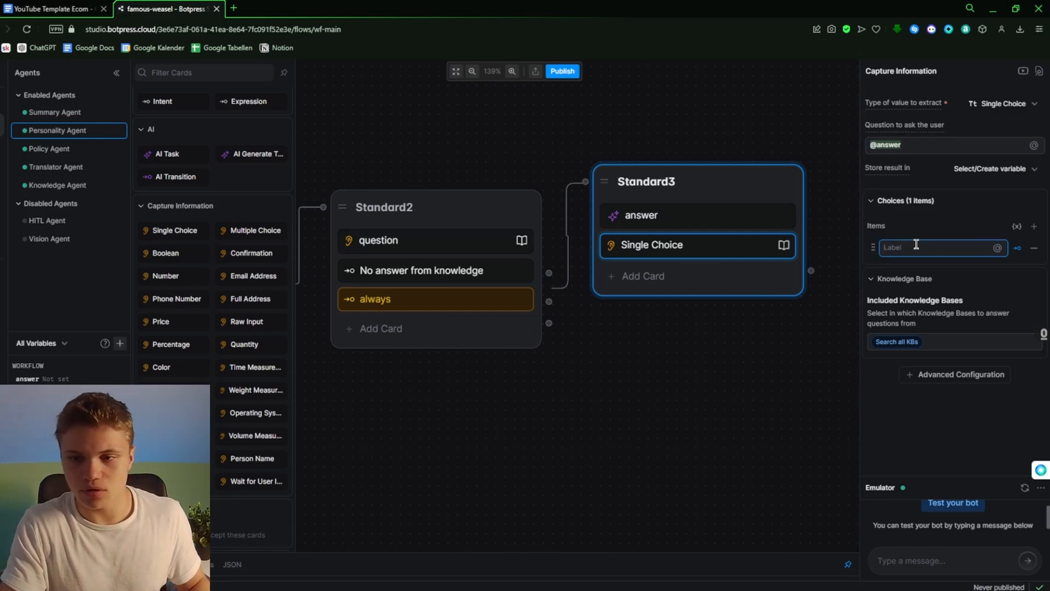
type("I h")
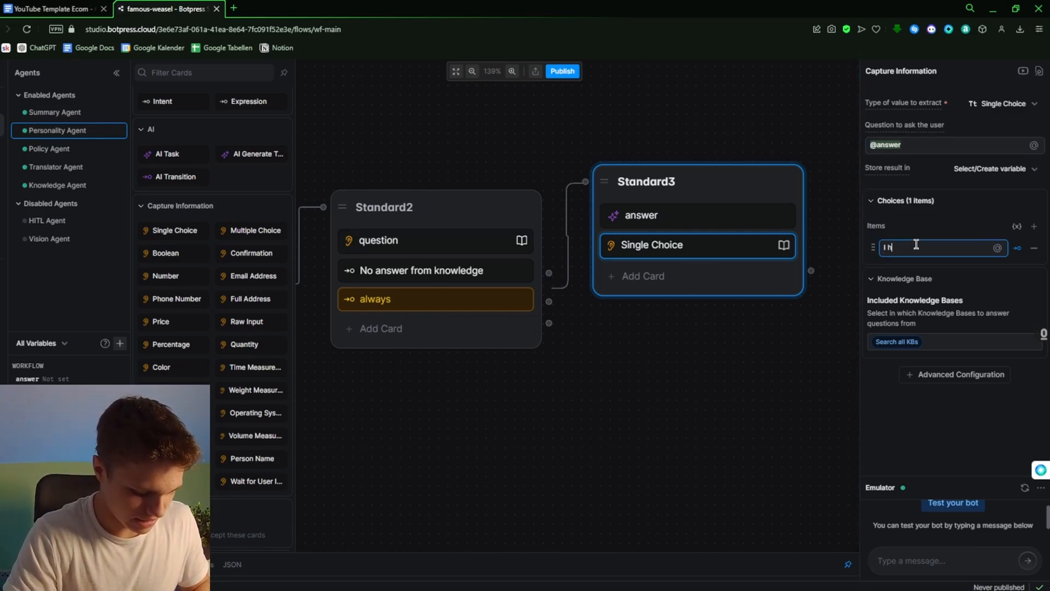
type("ave another question")
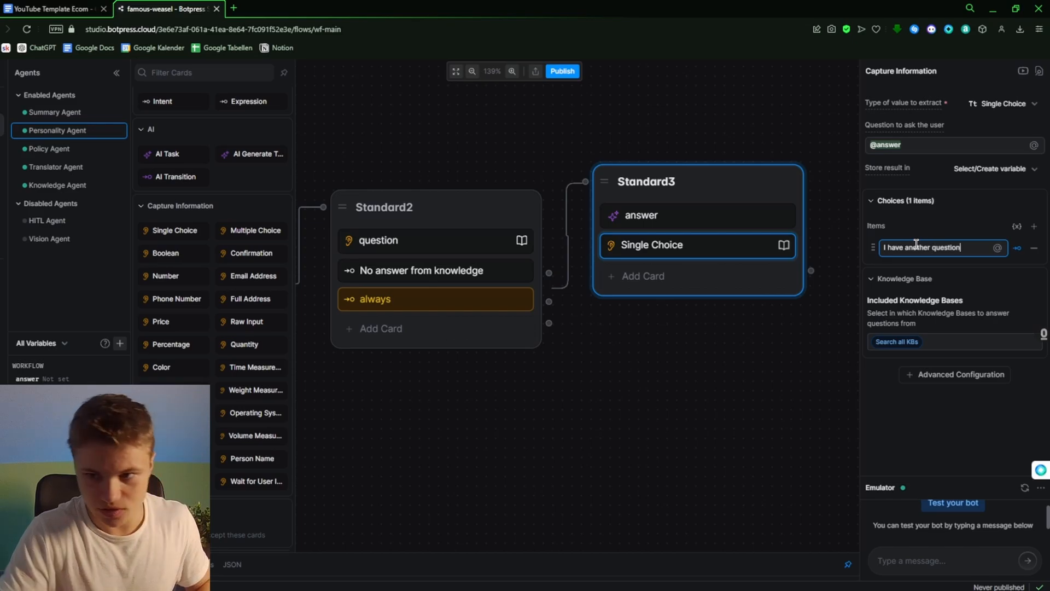
left_click(710, 326)
scroll(711, 326, "down", 2)
left_click_drag(787, 293, 422, 244)
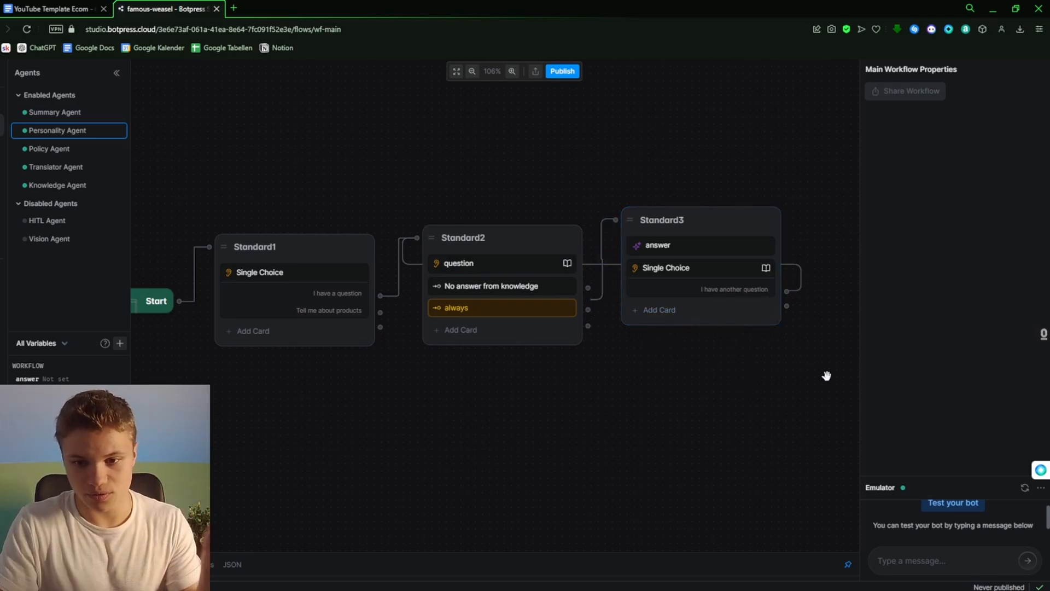
- Test the bot in the emulator with "what do you sell?", choose "I have another question", and reset the conversation
left_click(1011, 487)
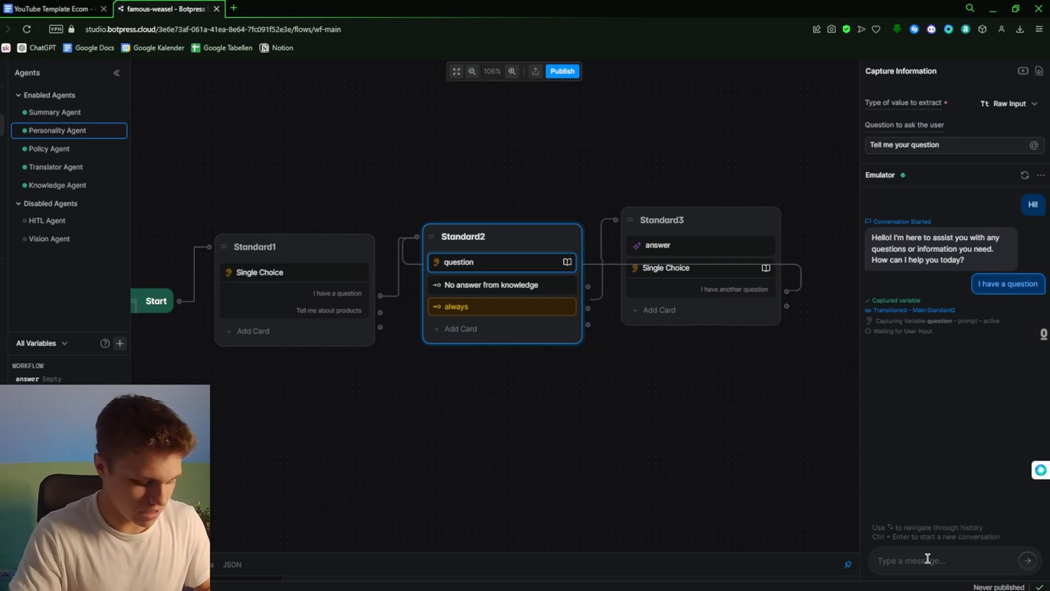
type("what d")
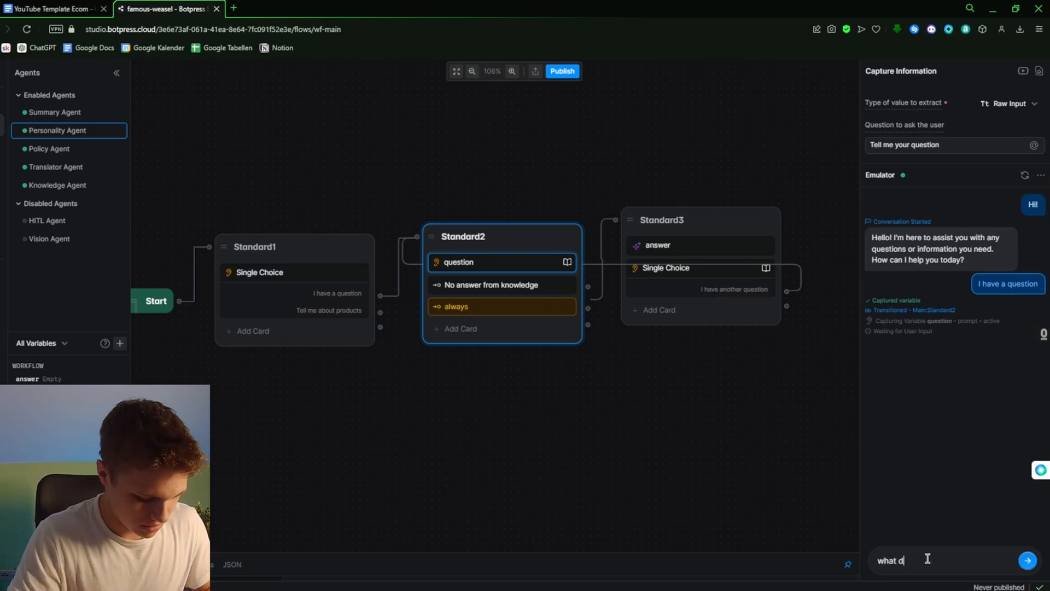
type("o you sell?")
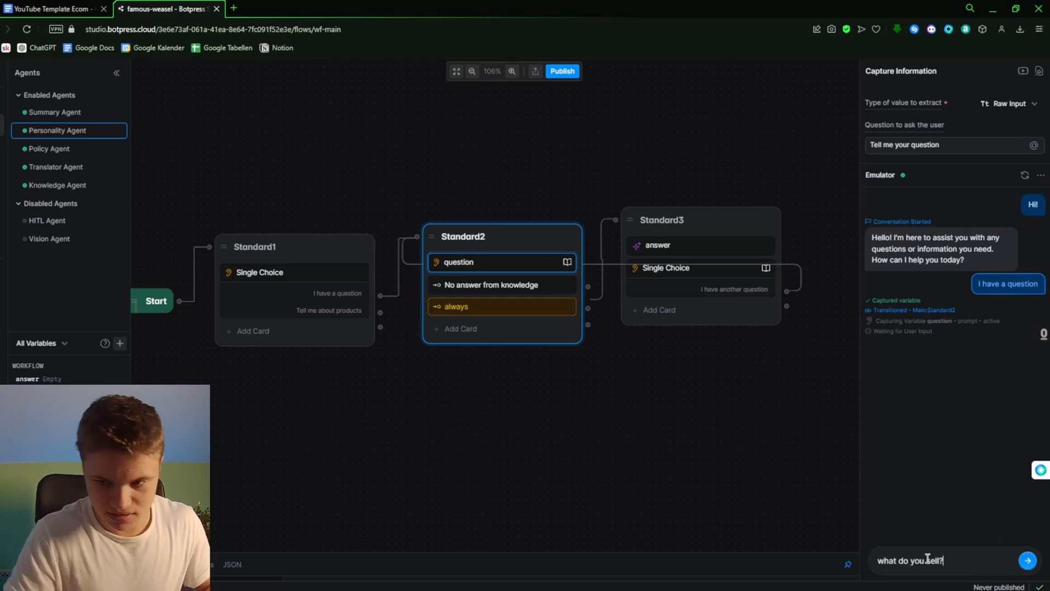
key("Return")
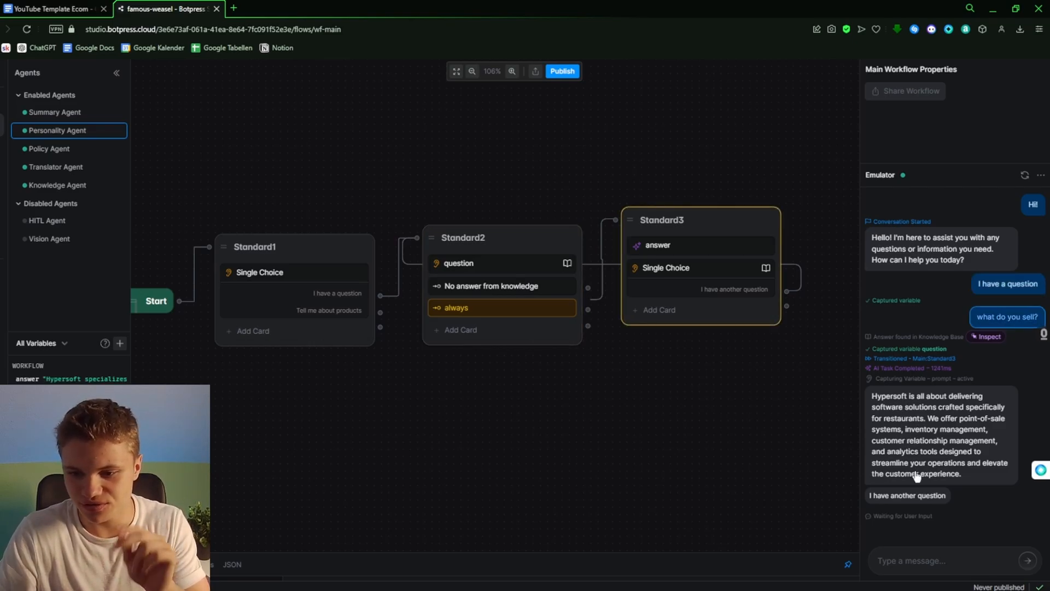
left_click(923, 495)
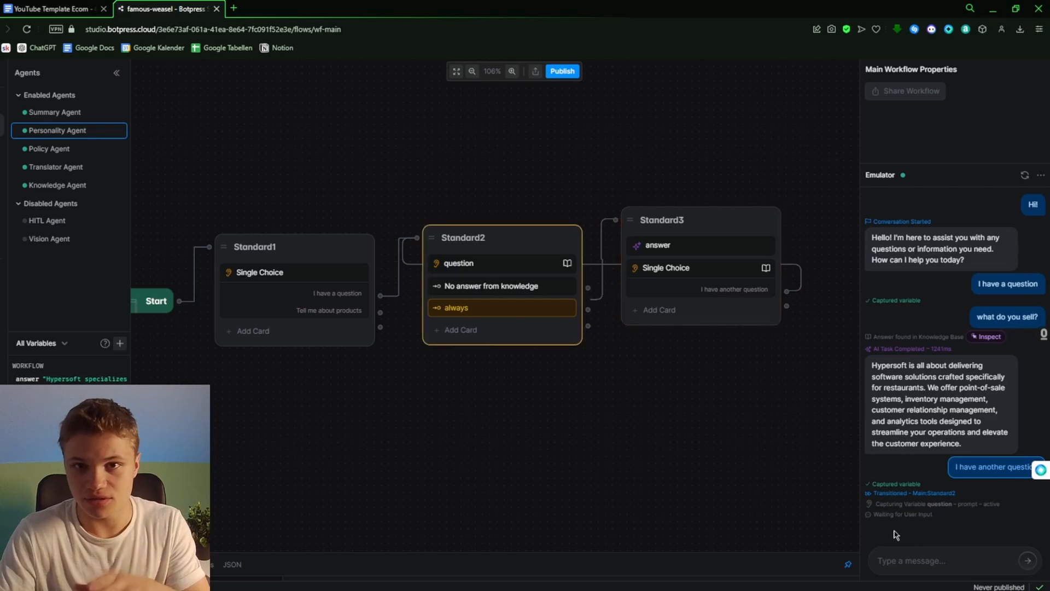
left_click(1025, 176)
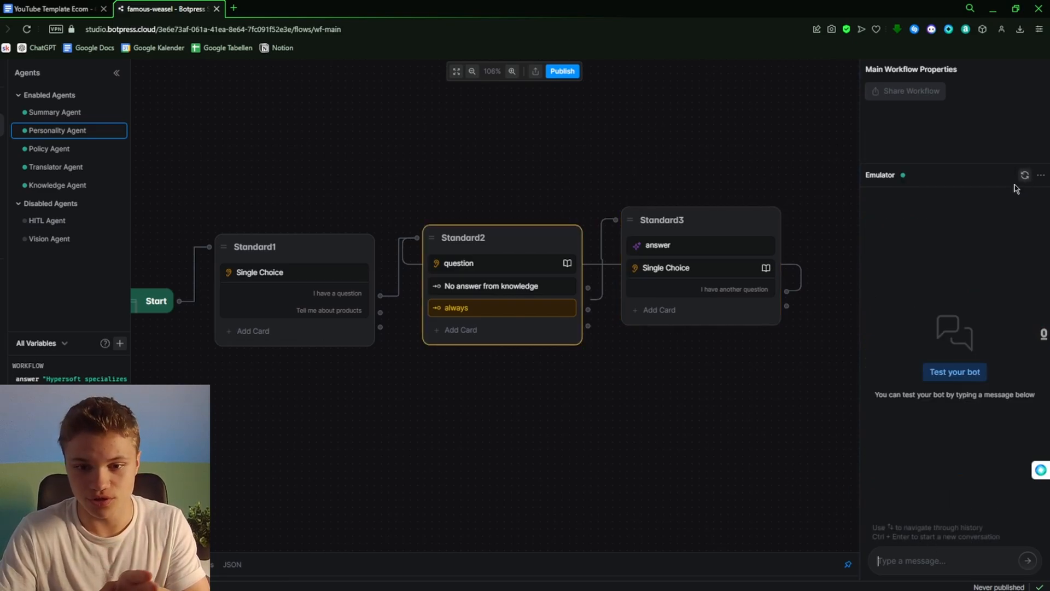
- Branch Standard2's always transition to a new standard node and place it below Standard3
scroll(605, 345, "down", 3)
scroll(605, 345, "right", 3)
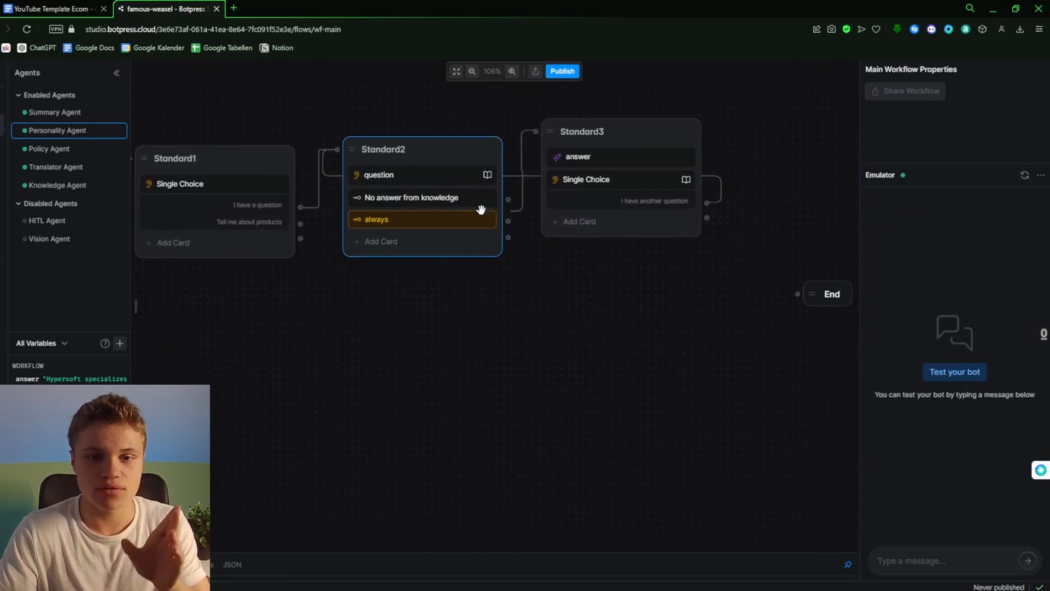
scroll(481, 207, "up", 5)
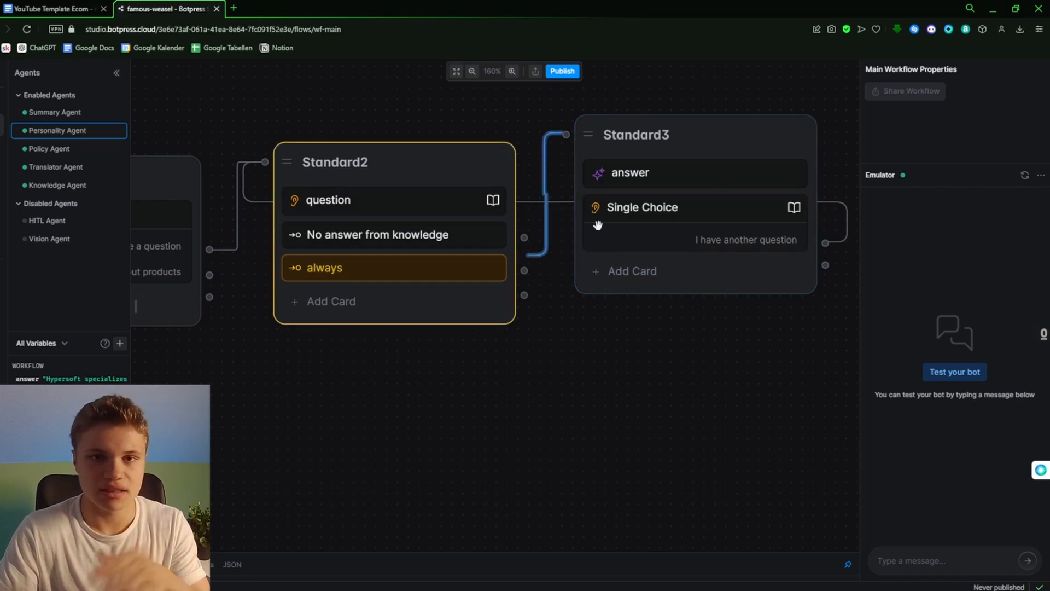
left_click_drag(526, 271, 361, 411)
scroll(618, 391, "down", 5)
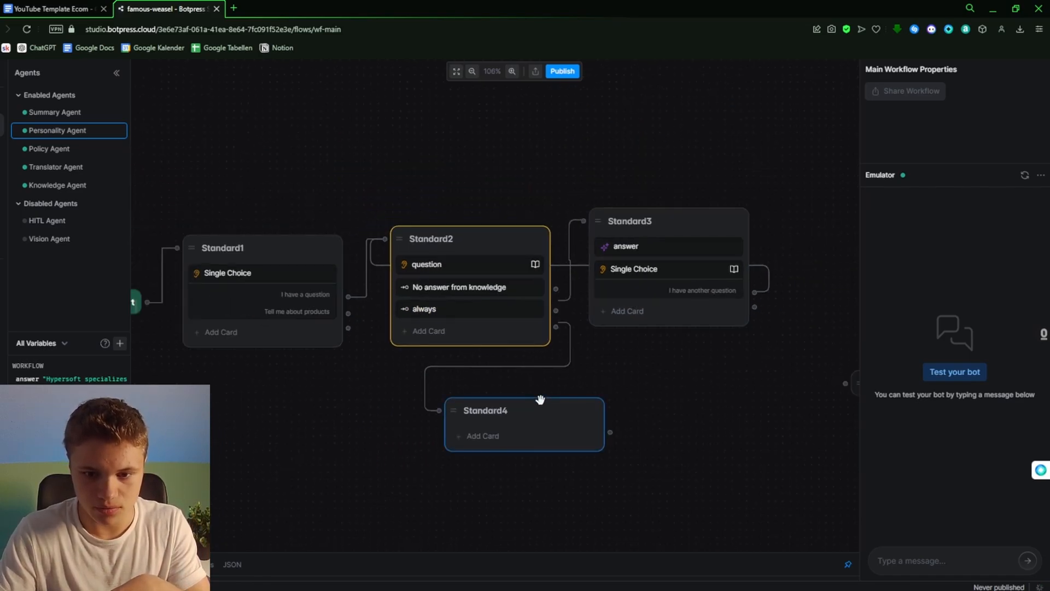
left_click_drag(550, 401, 646, 382)
- Add a Single Choice card to the Standard4 node with the question "Do you have antoher question?"
scroll(203, 339, "down", 5)
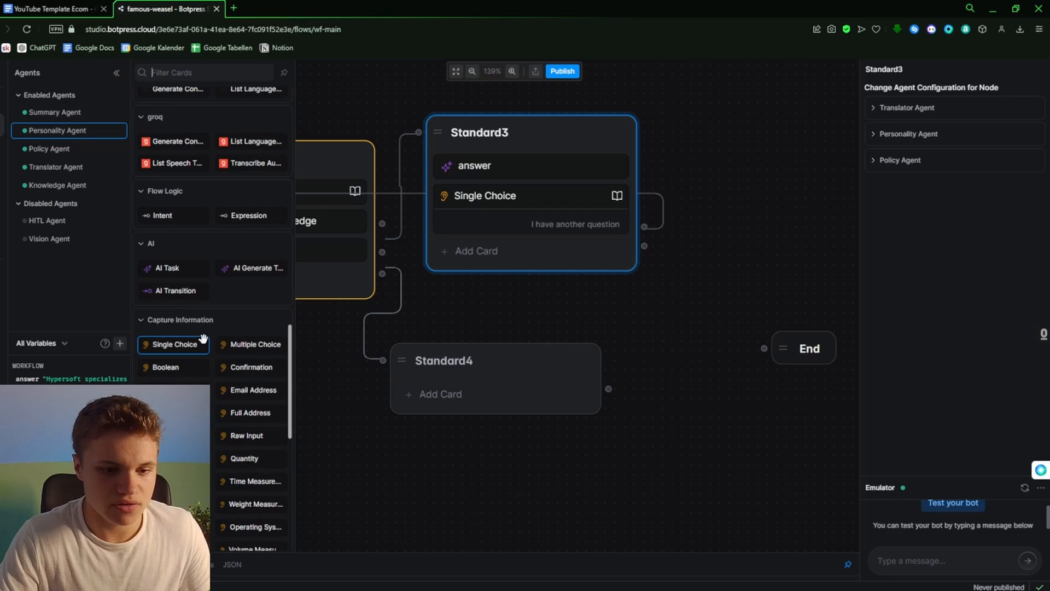
scroll(203, 338, "down", 1)
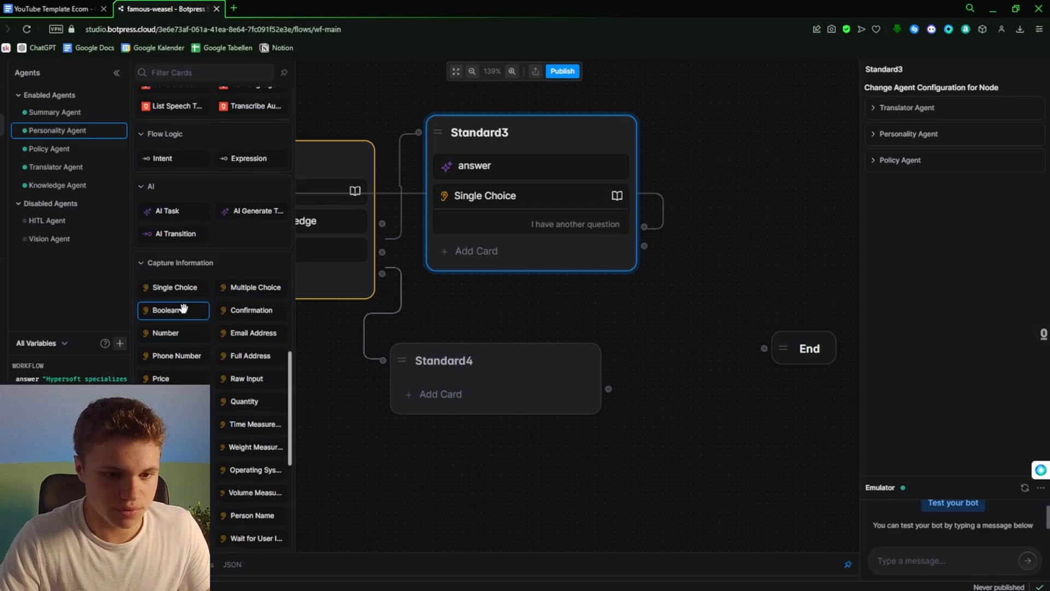
left_click_drag(197, 288, 500, 386)
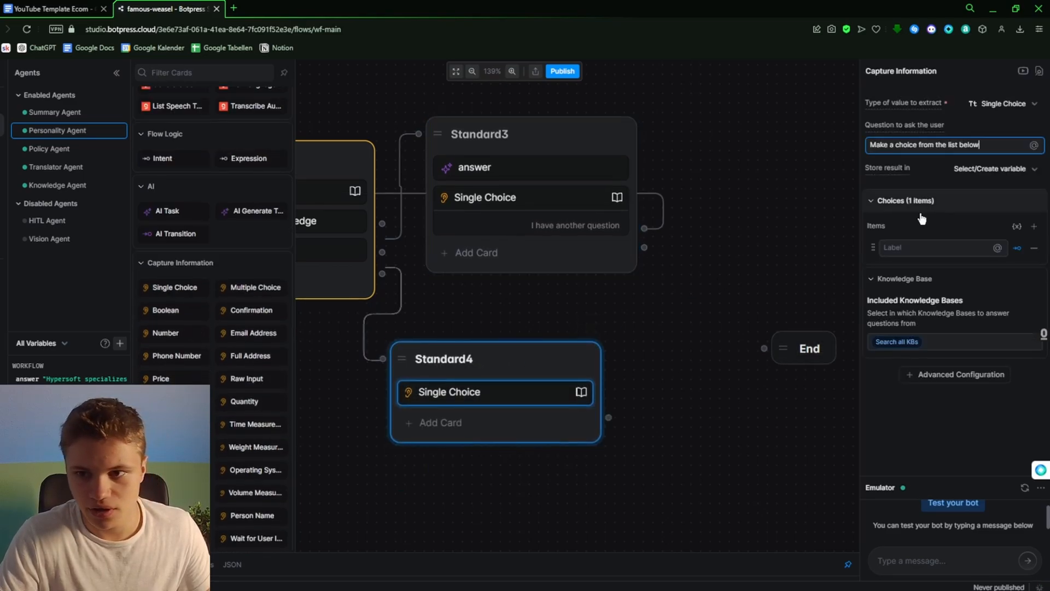
left_click_drag(985, 145, 871, 146)
key("BackSpace")
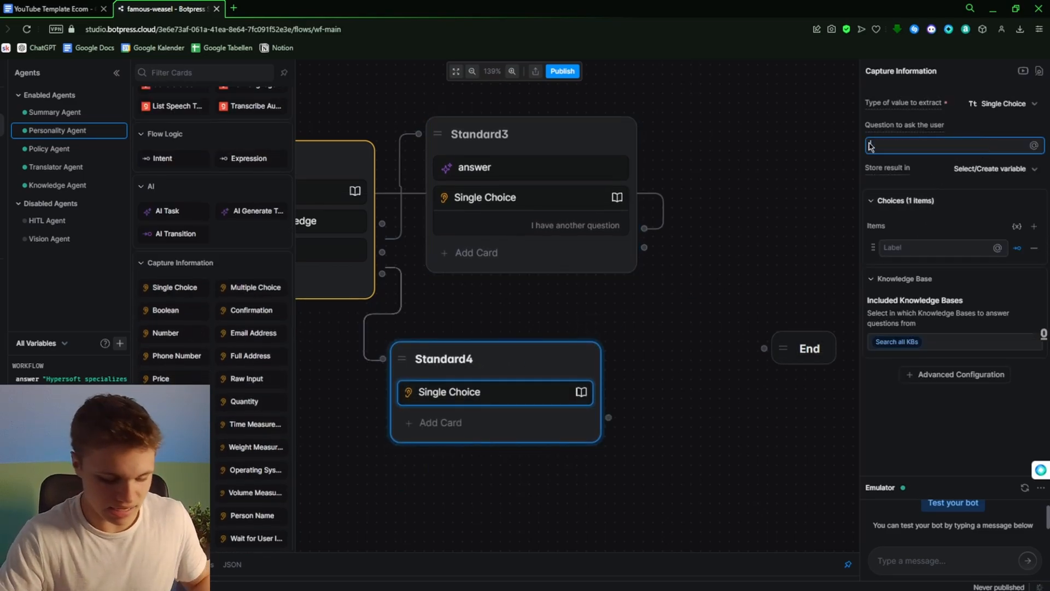
type("Do you have antoher question?")
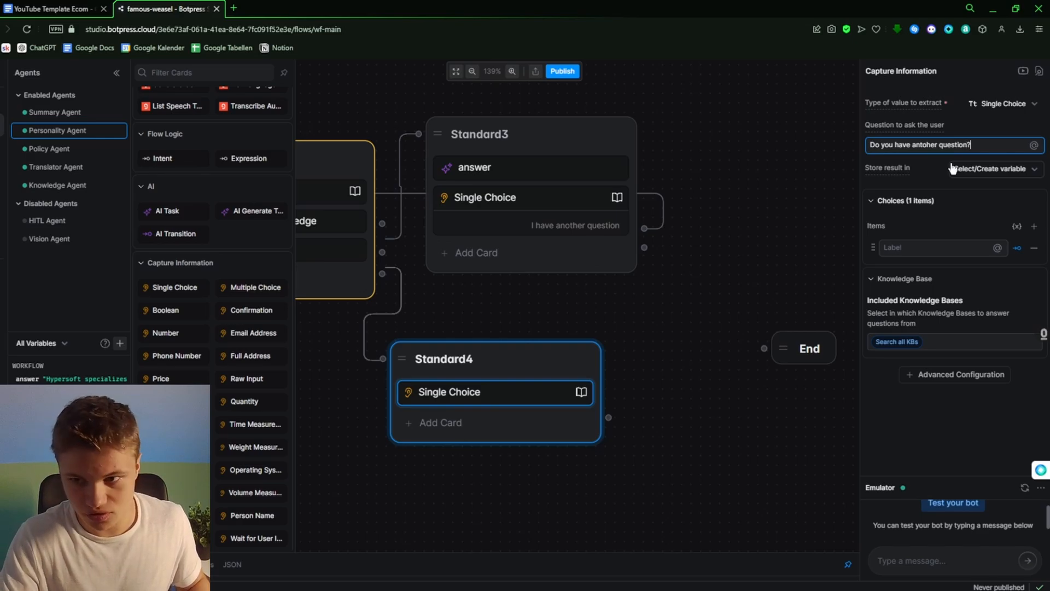
- Add the choices Yes and No to Standard4's Single Choice card
left_click(935, 247)
type("Yes")
left_click(934, 268)
type("No")
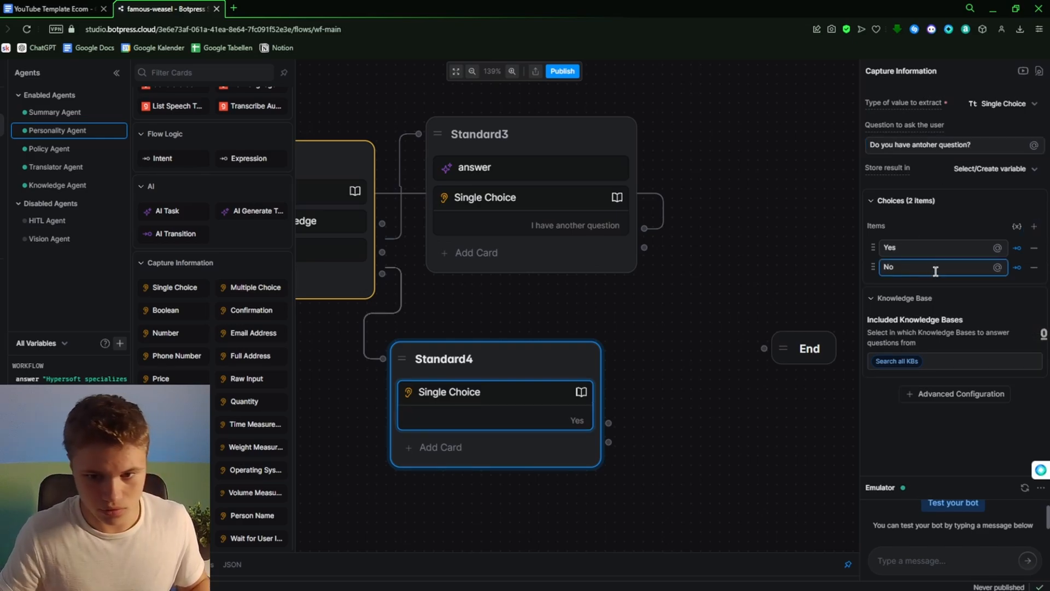
- Connect Standard4's No choice to the End node, moved farther out, and its Yes choice back to Standard2
left_click_drag(609, 442, 766, 348)
scroll(711, 329, "down", 5)
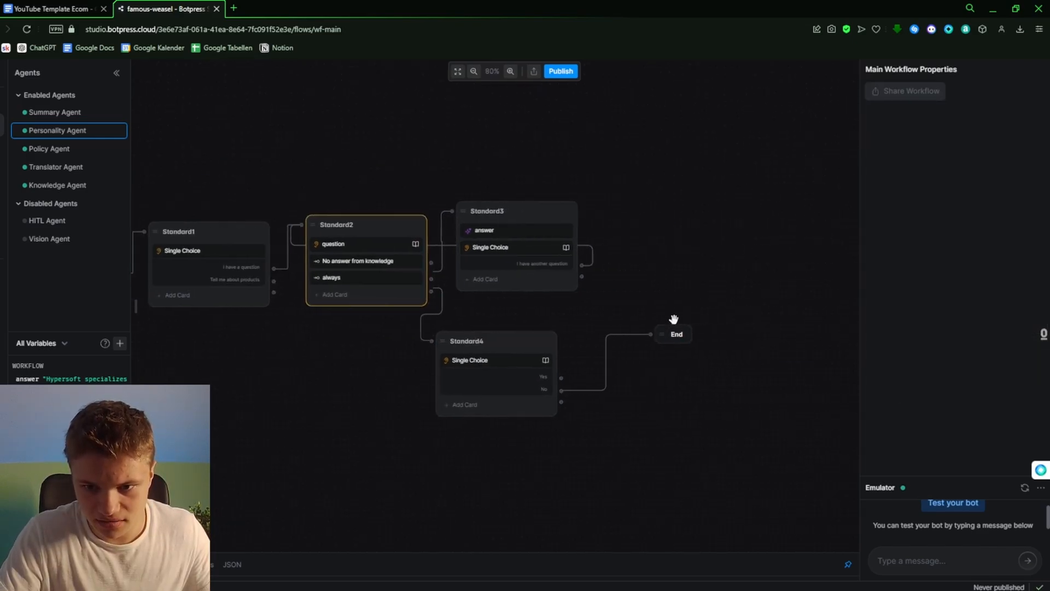
left_click_drag(674, 322, 794, 316)
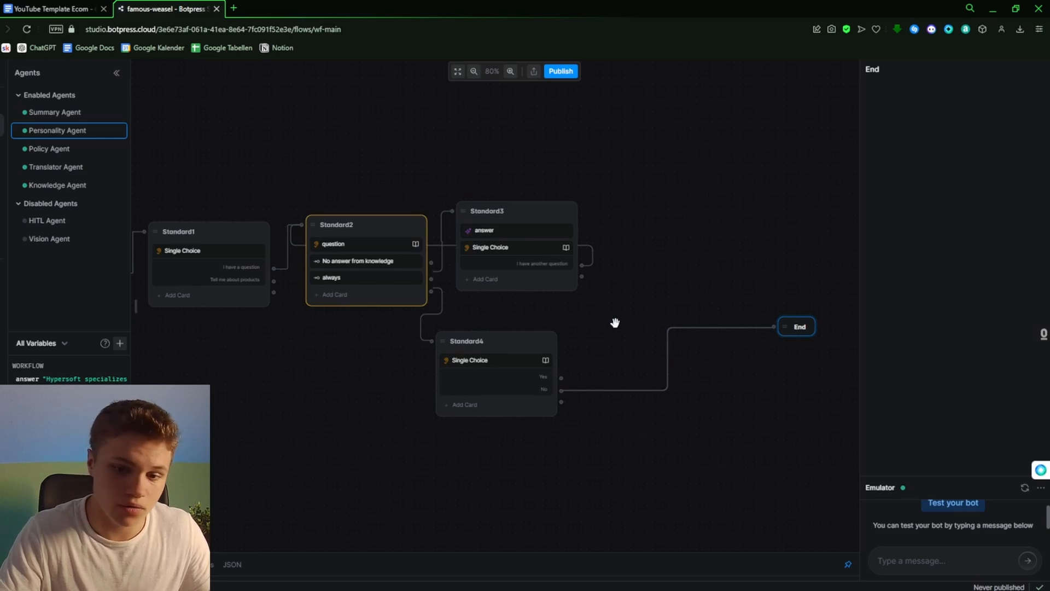
scroll(616, 323, "up", 4)
scroll(609, 338, "down", 2)
left_click_drag(691, 331, 387, 219)
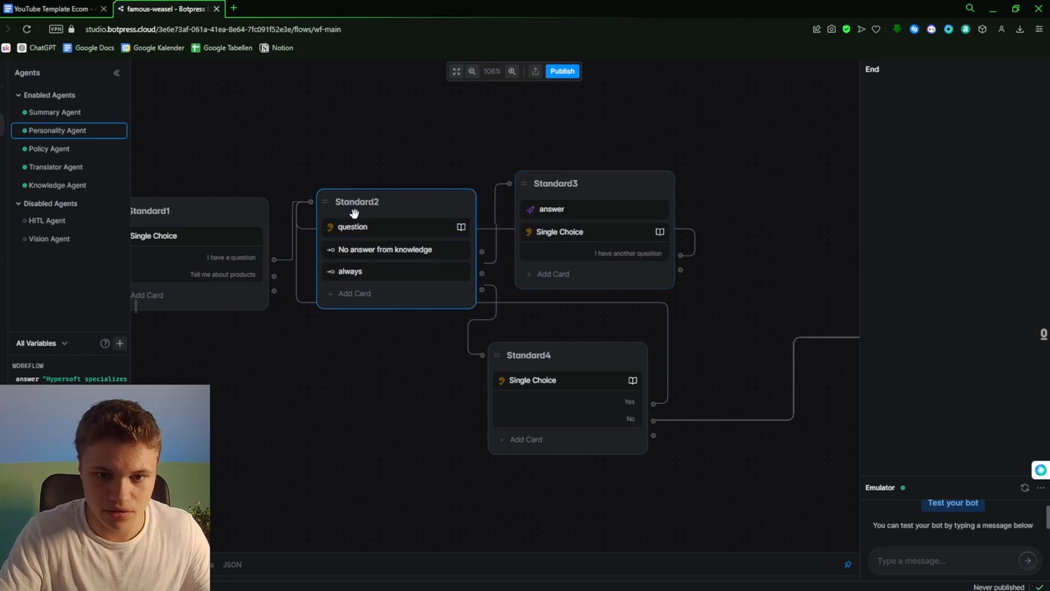
left_click(417, 209)
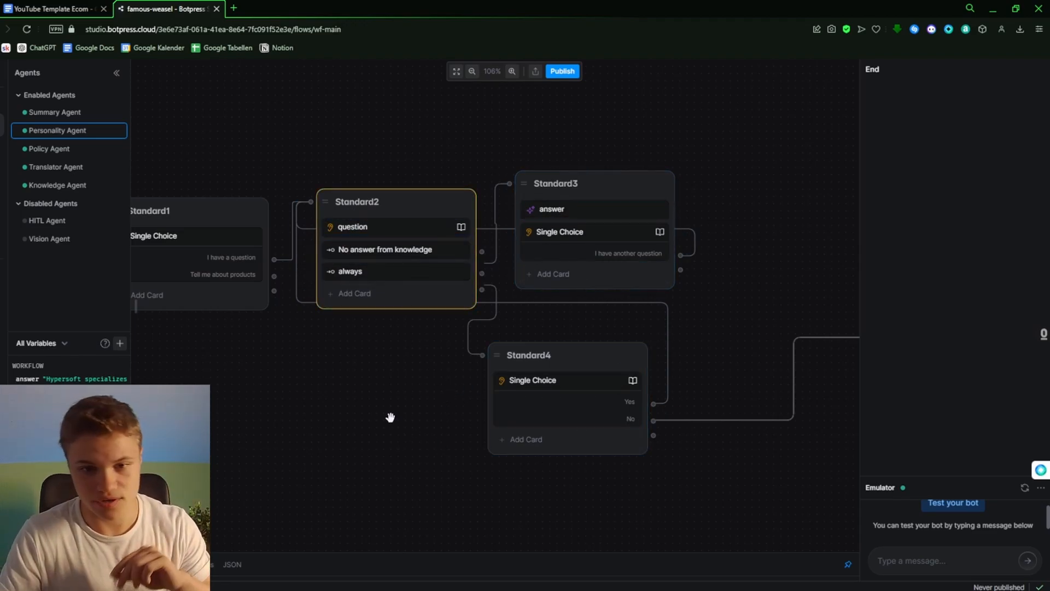
- Shift the Standard1 node slightly and branch its "Tell me about products" choice to a new standard node below
left_click_drag(389, 418, 478, 388)
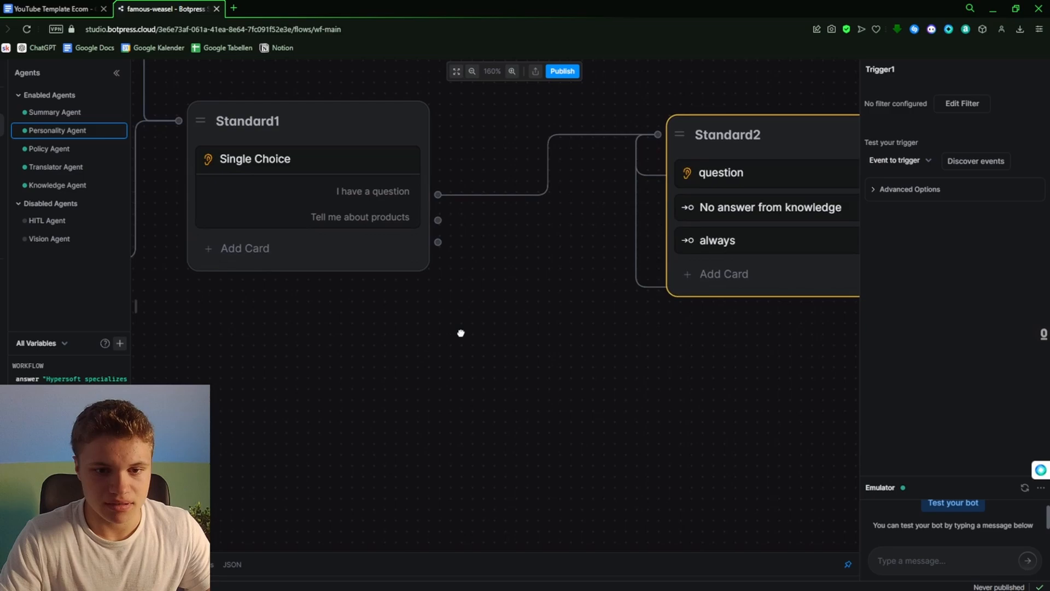
left_click_drag(461, 333, 537, 368)
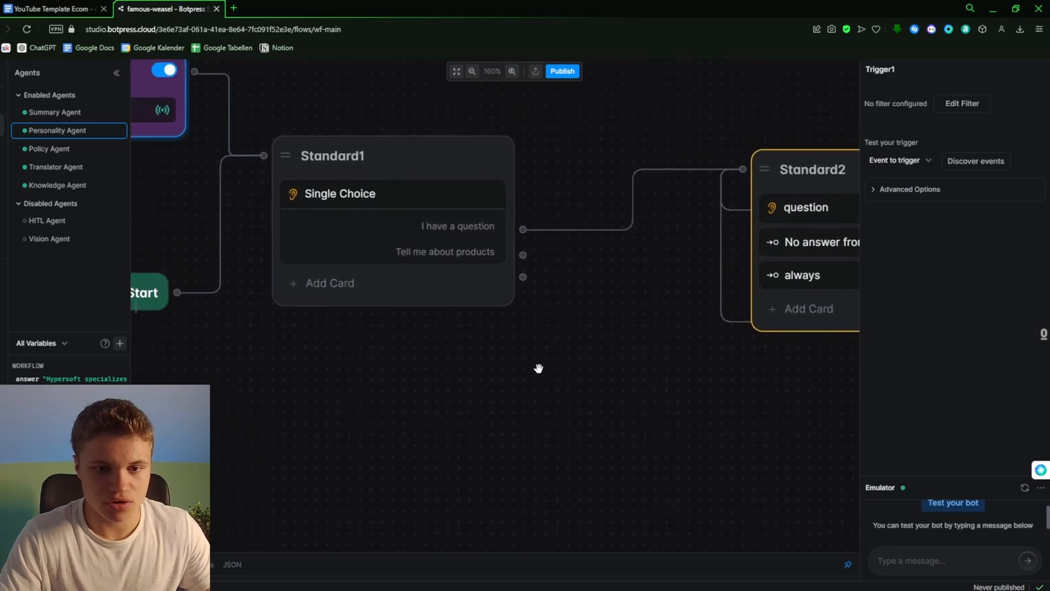
left_click_drag(382, 144, 341, 129)
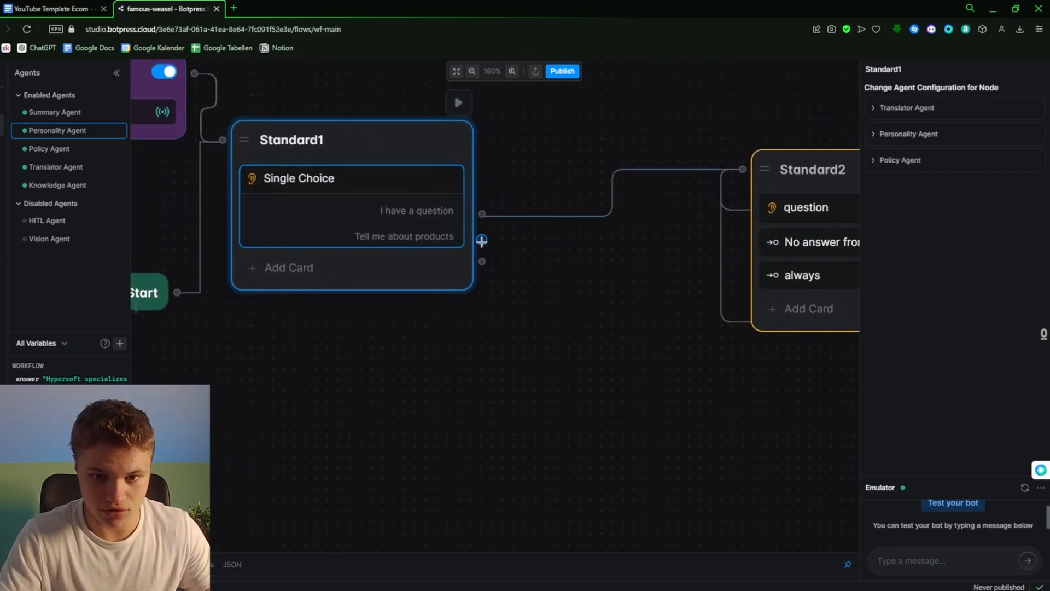
left_click_drag(482, 241, 426, 442)
left_click(446, 472)
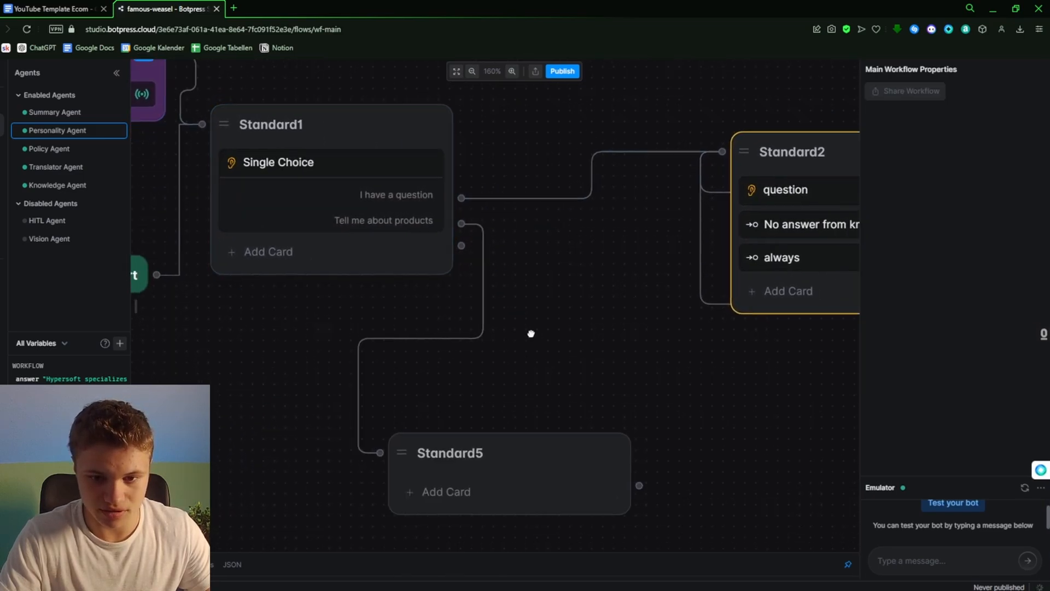
left_click_drag(395, 336, 465, 336)
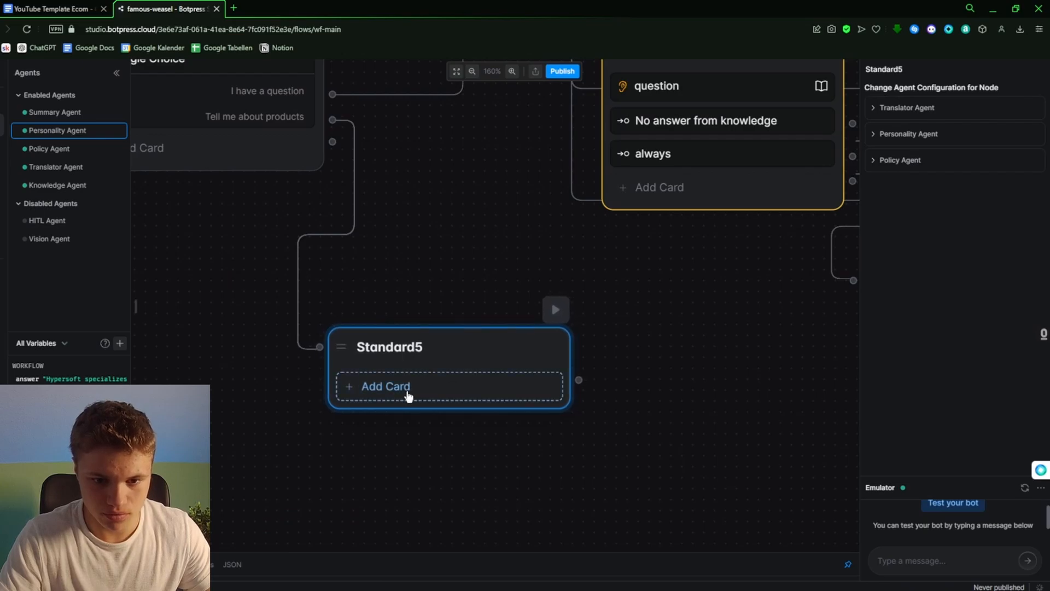
- Add a Single Choice card to the Standard5 node with the question "Which product would you like to know more about?"
left_click(408, 391)
scroll(235, 356, "down", 10)
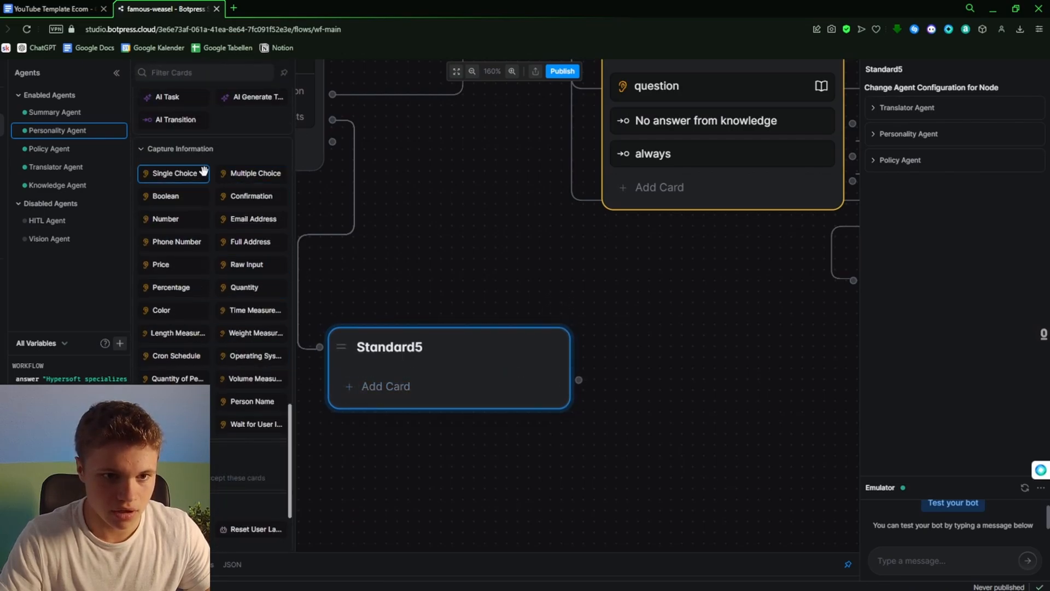
left_click_drag(204, 189, 471, 389)
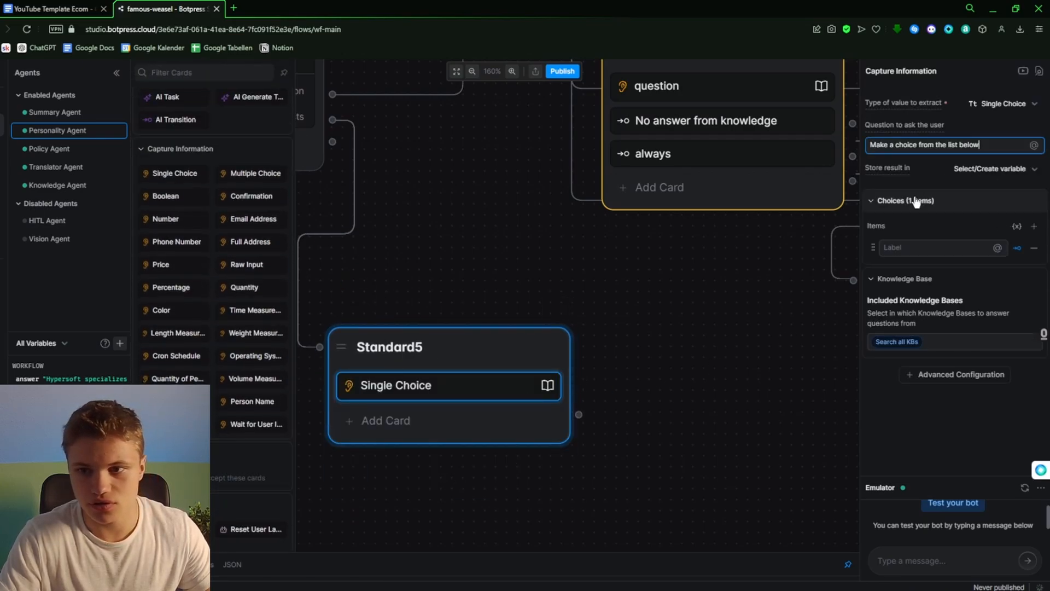
type("Which product would you lik")
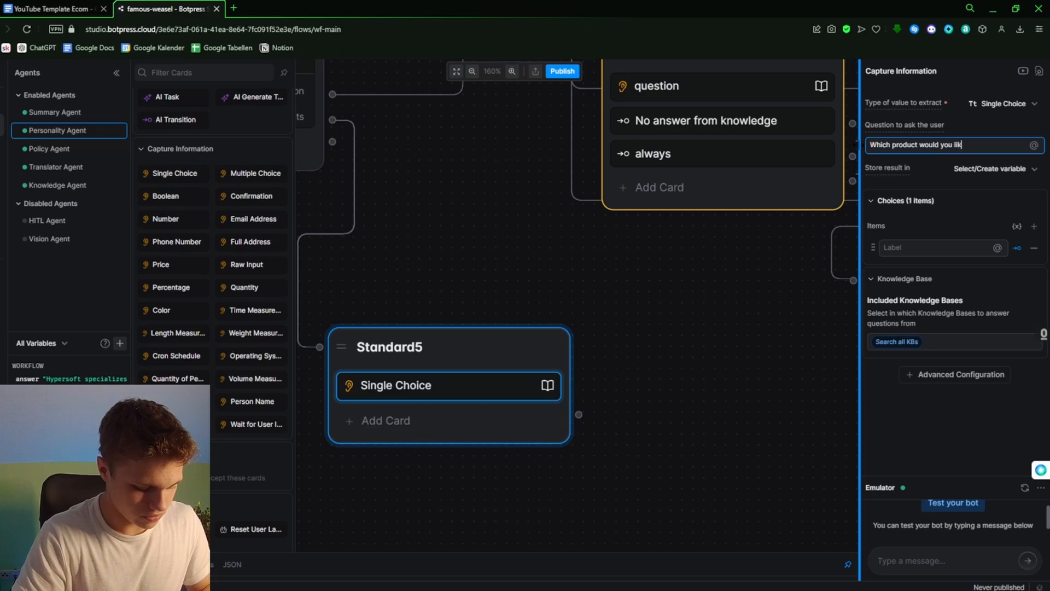
type("e to know mo")
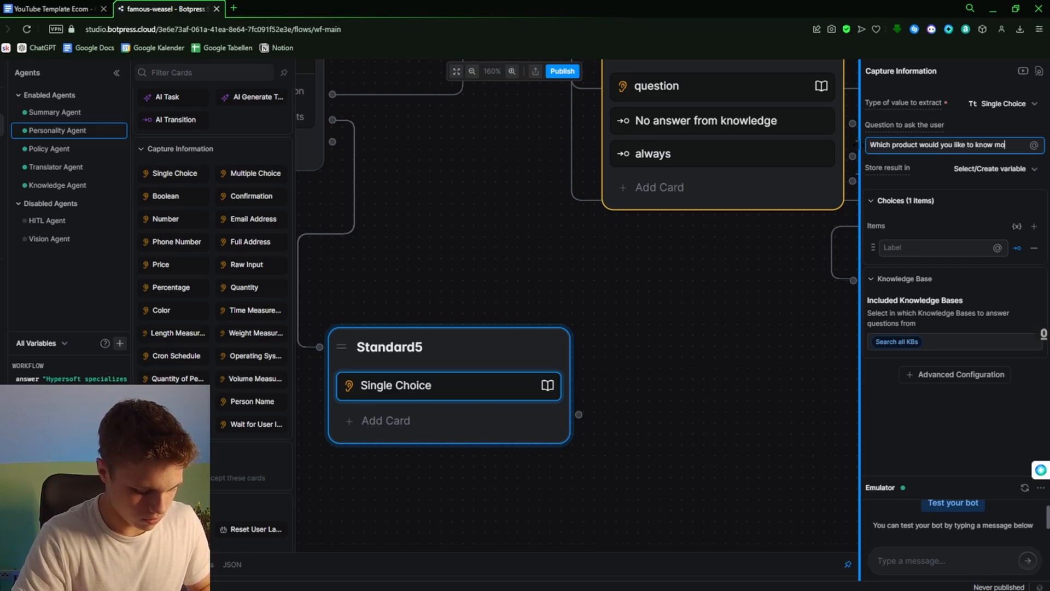
type("re about?")
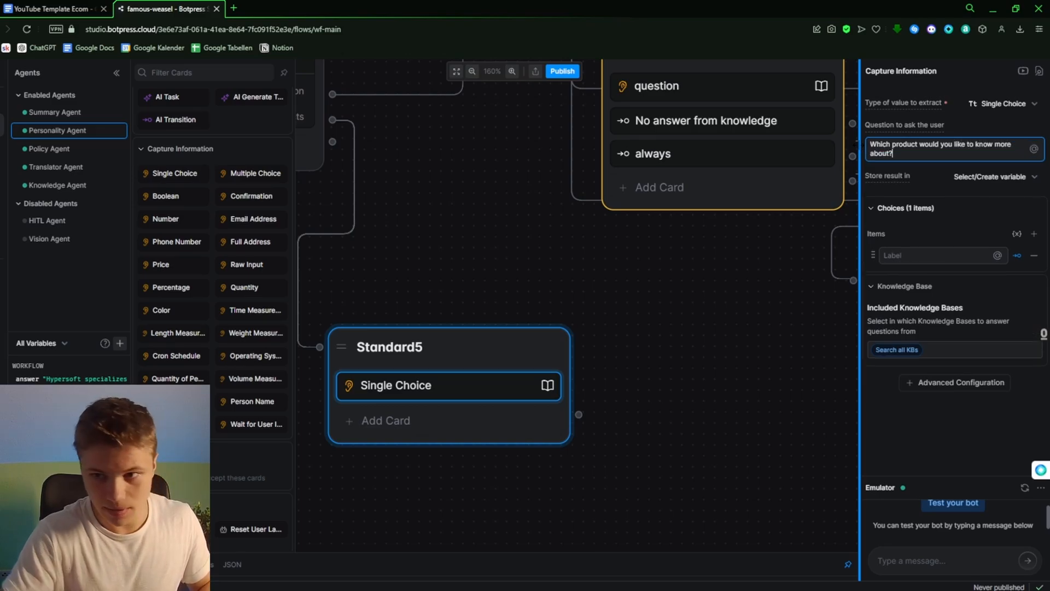
- Add the choices 1, 2 and 3 to Standard5's Single Choice card
left_click(896, 256)
type("1")
left_click(1034, 234)
type("2")
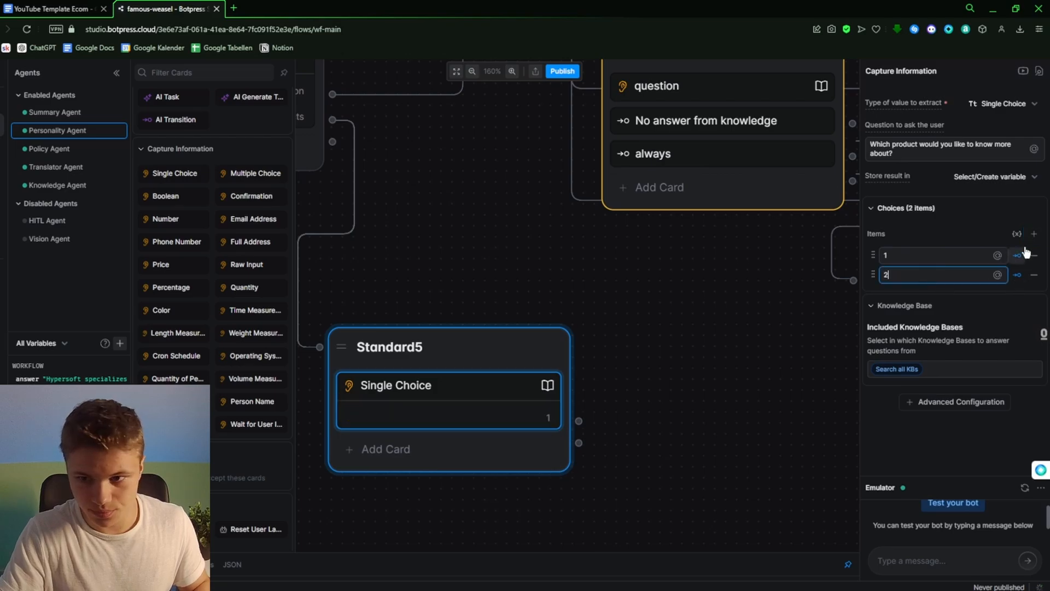
left_click(1034, 235)
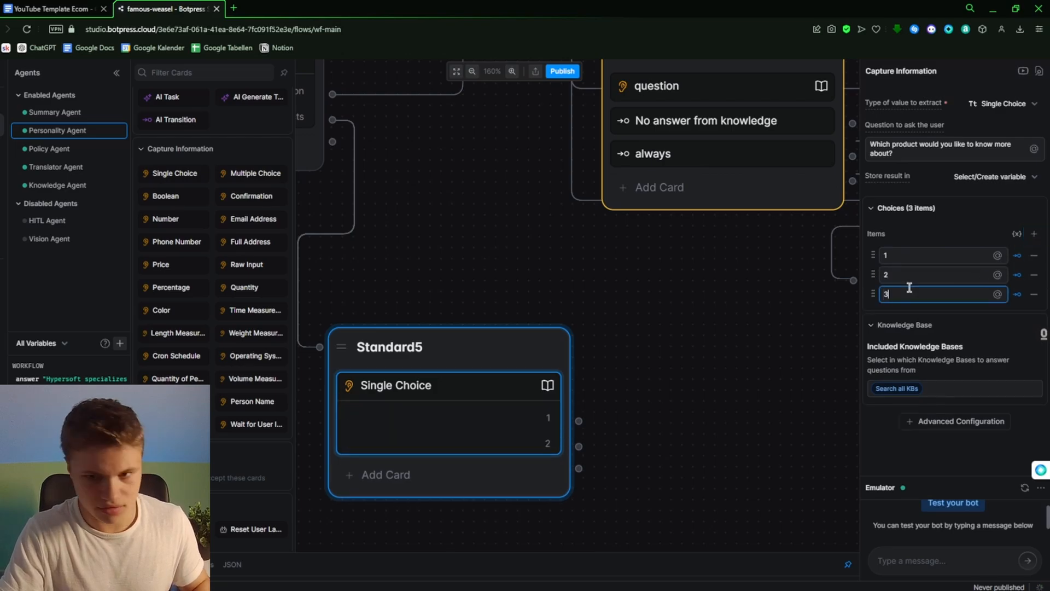
- Move the Standard5 node farther left, beneath Standard1 and away from Standard4
scroll(731, 393, "down", 2)
left_click_drag(730, 394, 320, 304)
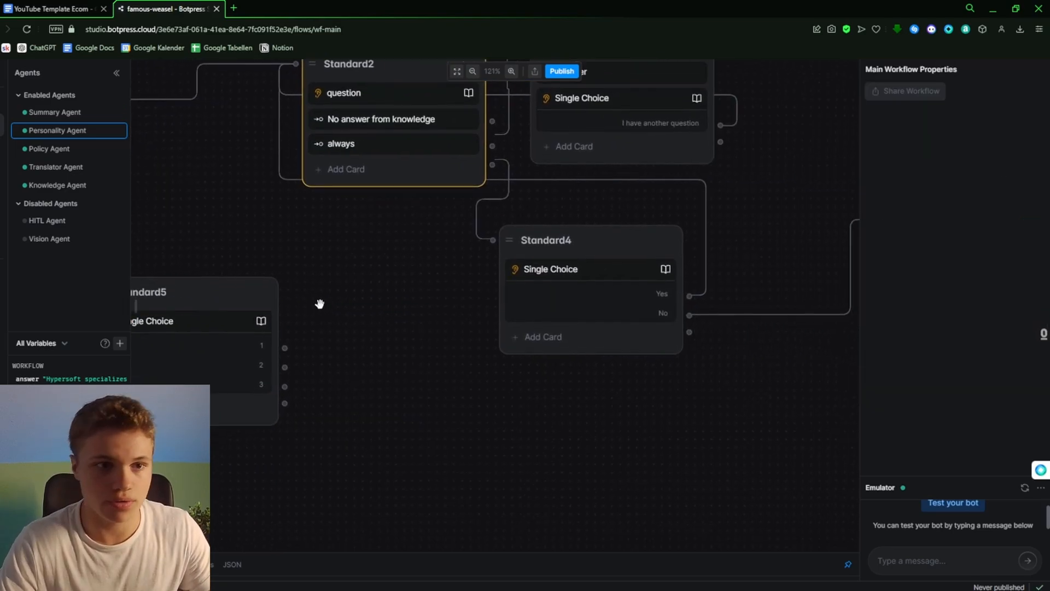
scroll(318, 304, "up", 1)
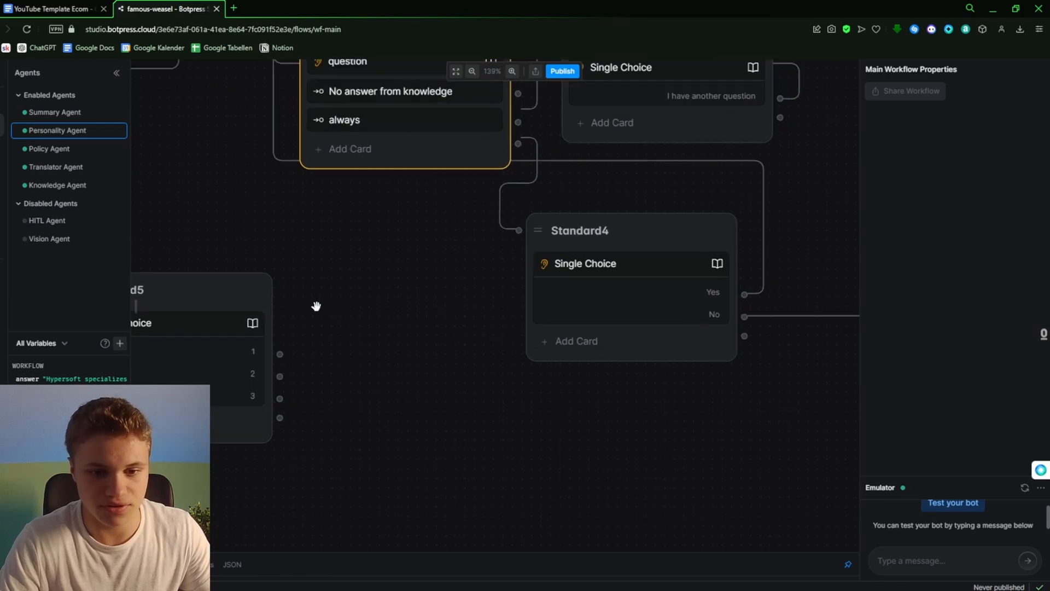
left_click_drag(317, 307, 415, 278)
left_click_drag(287, 248, 243, 245)
scroll(383, 290, "down", 2)
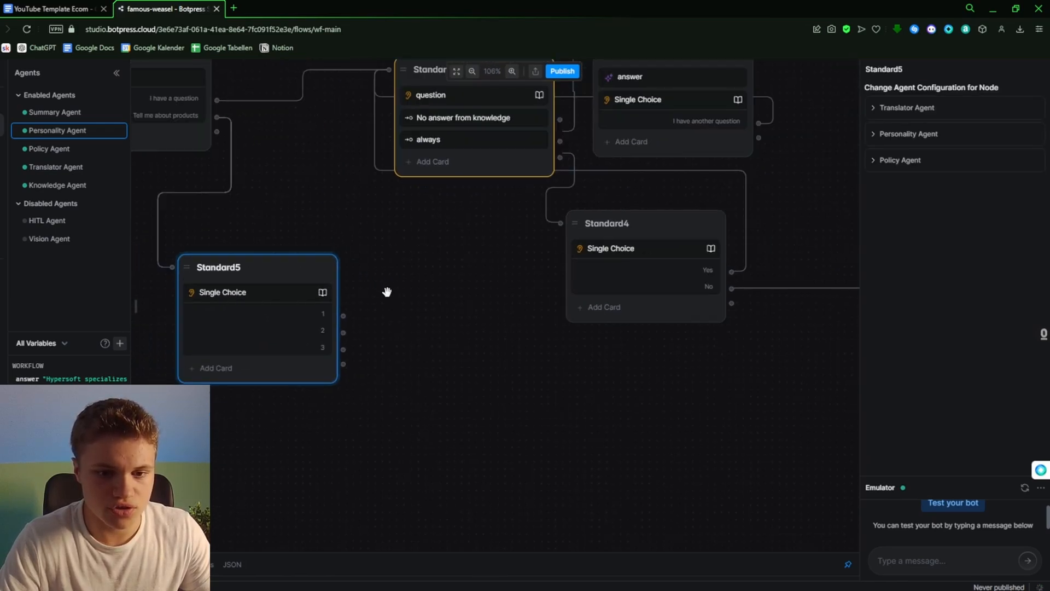
left_click_drag(387, 290, 464, 286)
left_click_drag(315, 253, 261, 243)
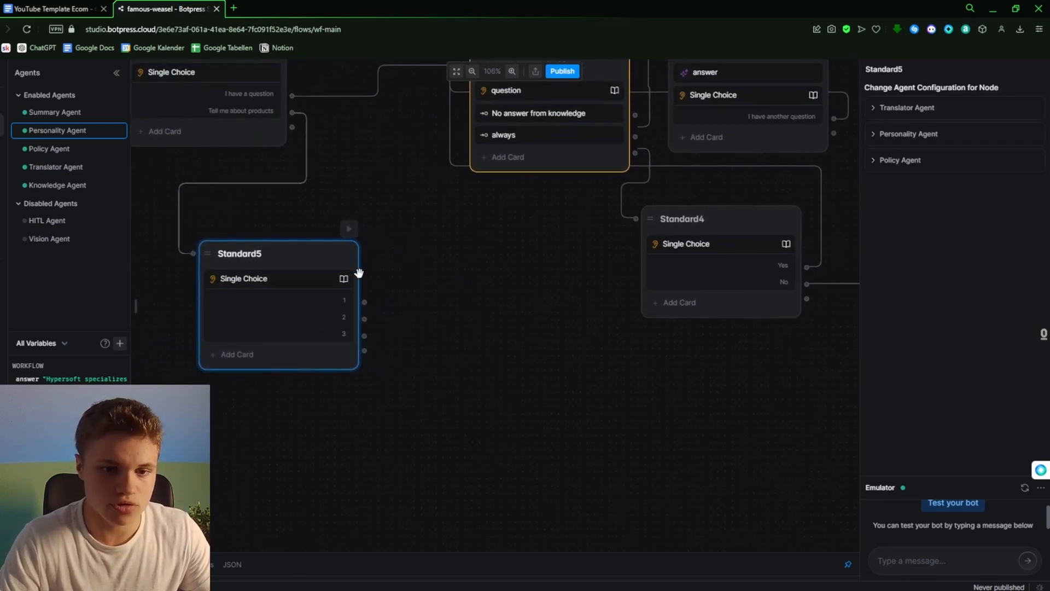
left_click(366, 305)
left_click(418, 280)
left_click_drag(181, 127, 442, 271)
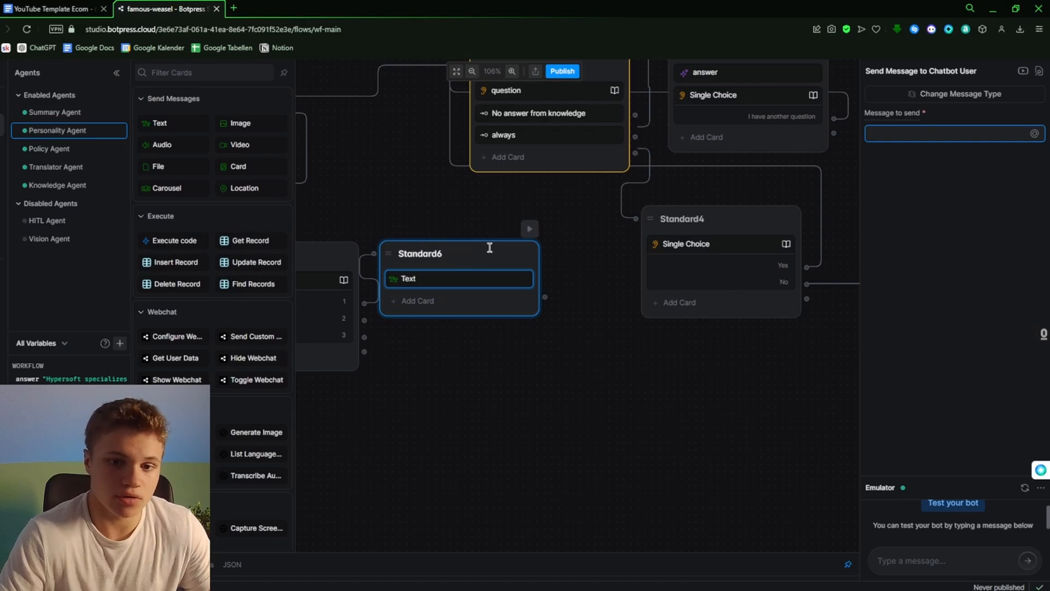
right_click(473, 245)
left_click(503, 289)
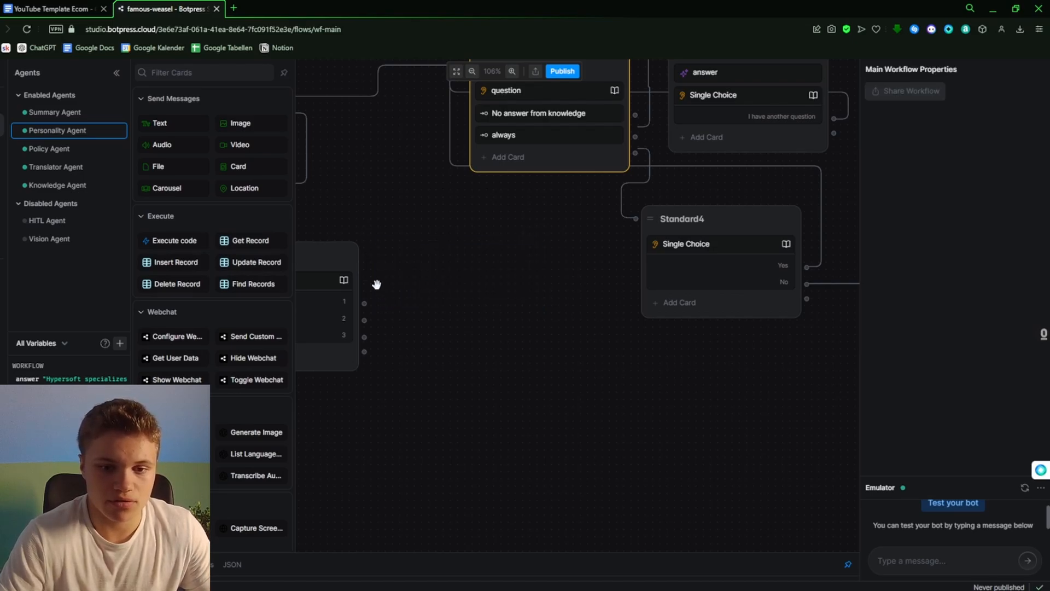
- Route Standard5's choices 1, 2 and 3 to a new standard node beside it and add an AI Task card to that node
left_click_drag(366, 303, 383, 281)
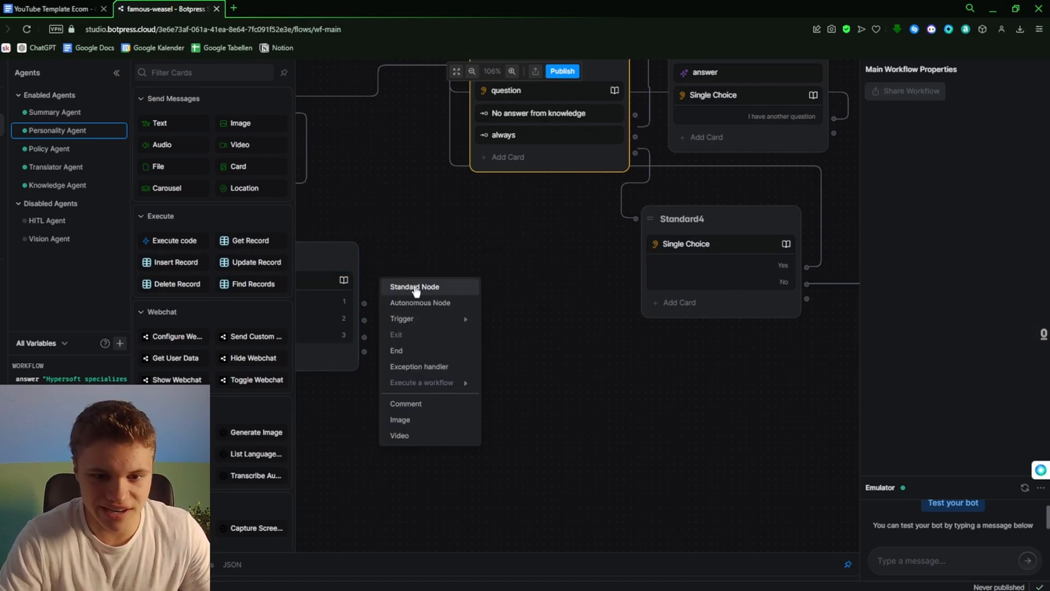
left_click(395, 287)
left_click_drag(365, 320, 389, 280)
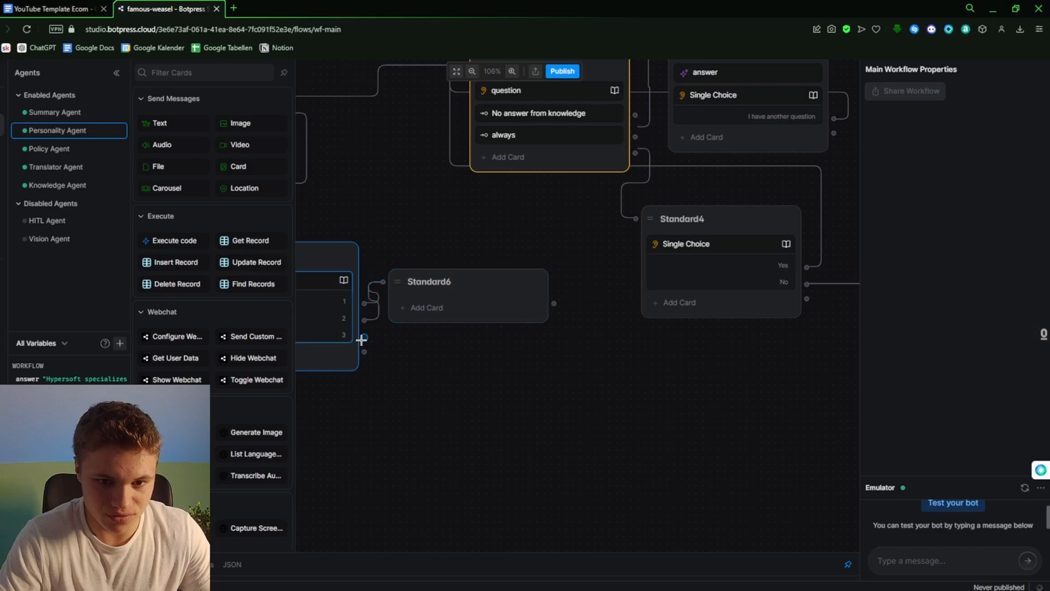
left_click_drag(364, 337, 462, 272)
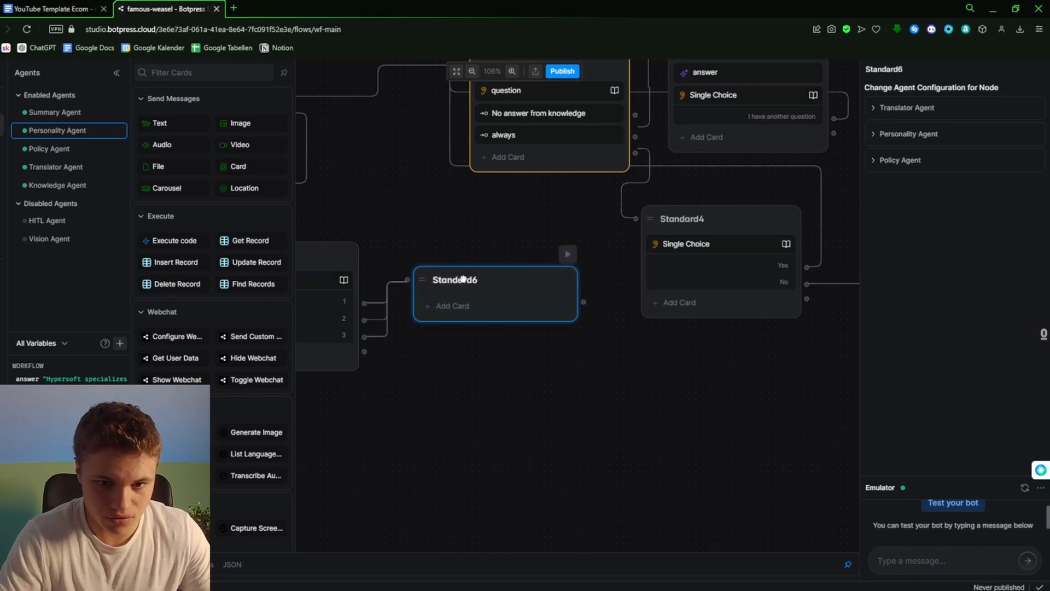
left_click_drag(168, 268, 465, 308)
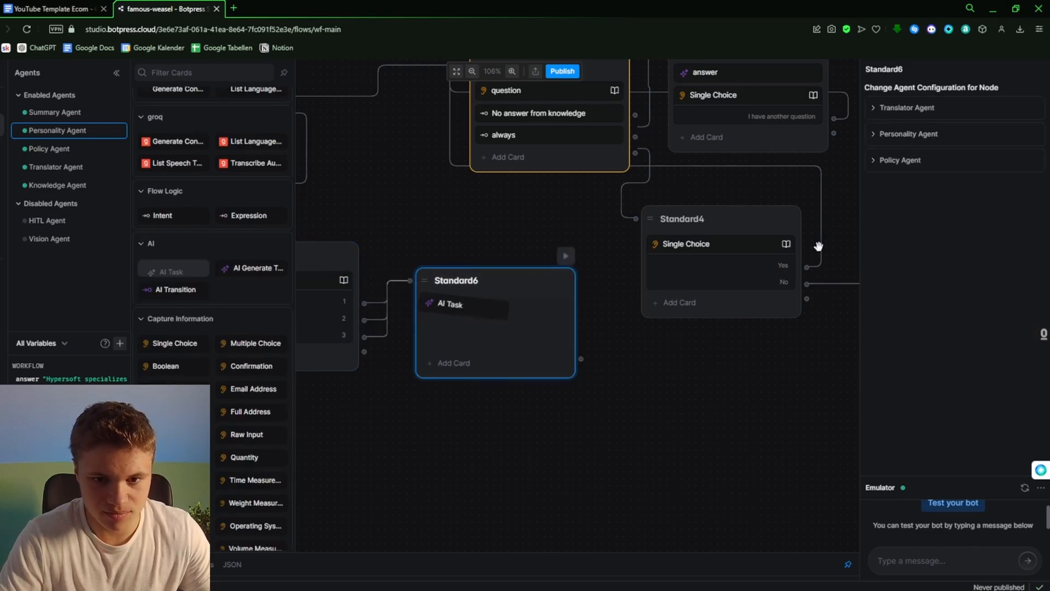
- Store the result of Standard5's Single Choice card in a new variable named product
left_click_drag(572, 347, 723, 336)
left_click(459, 294)
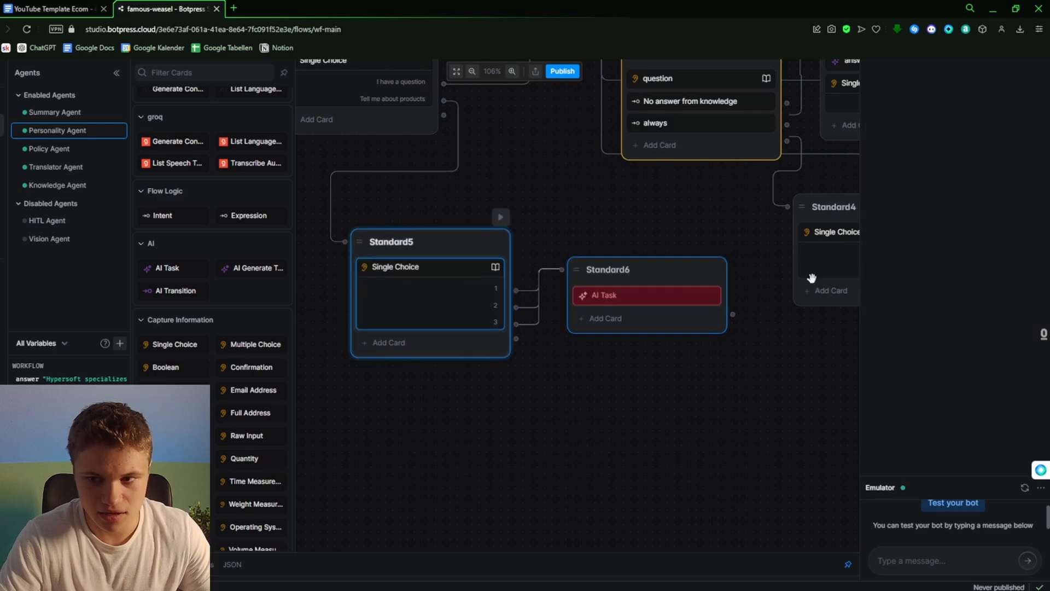
left_click(1004, 179)
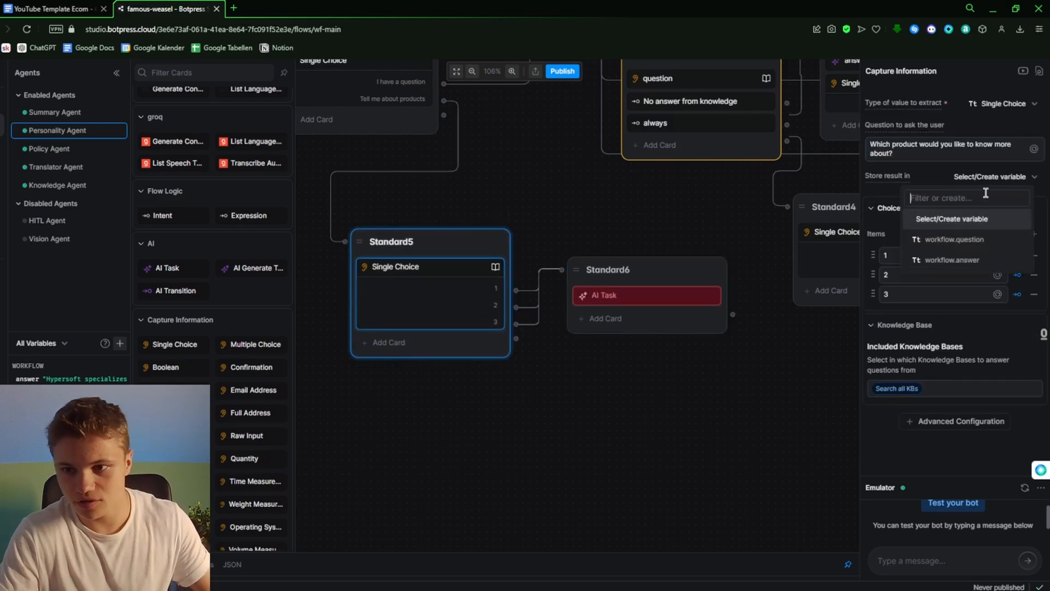
type("prod")
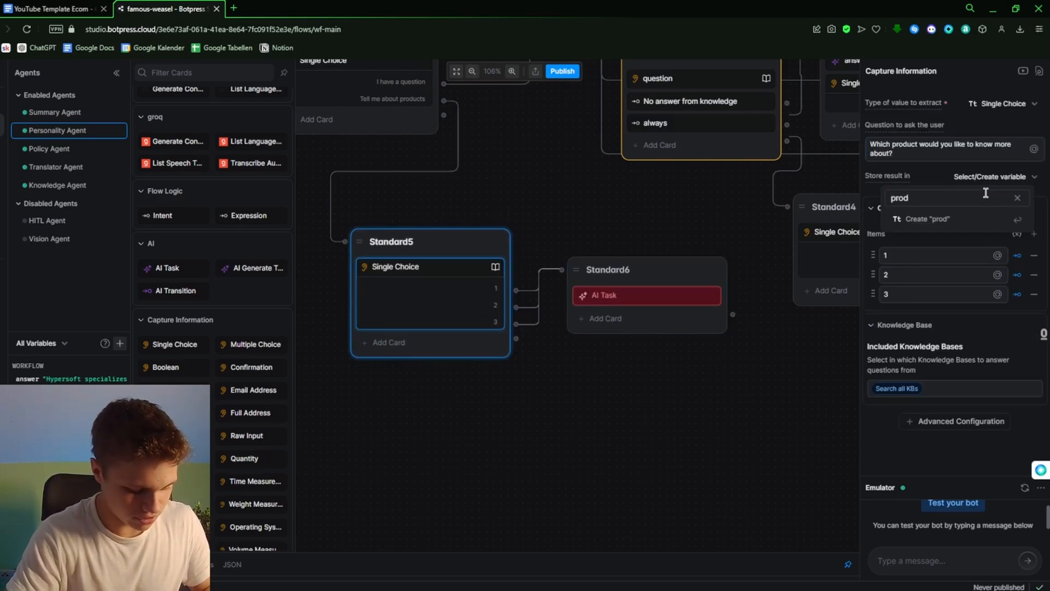
type("uct")
key("Return")
type("@")
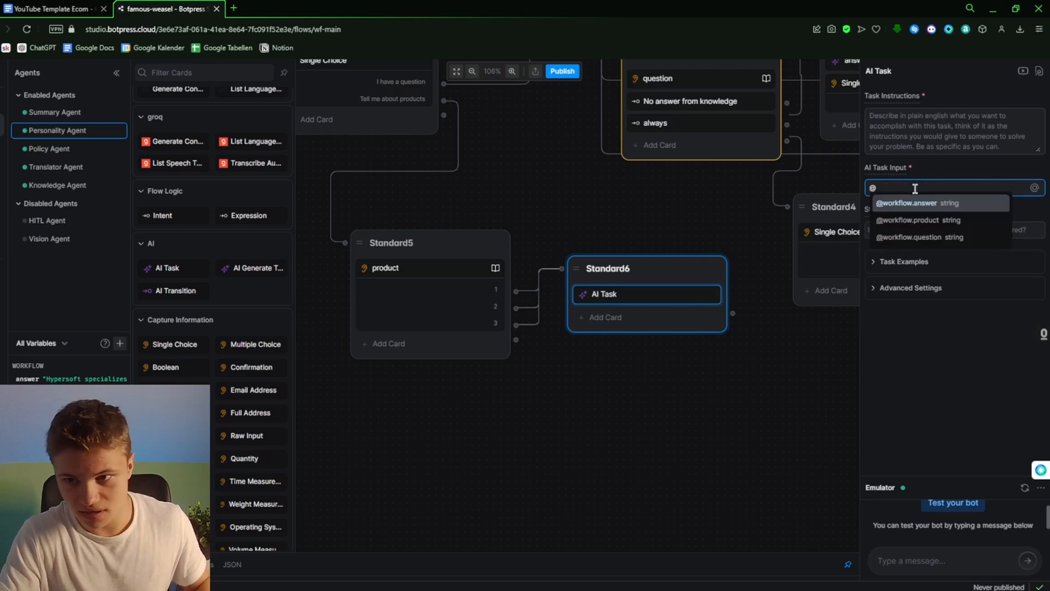
left_click(916, 220)
left_click(901, 115)
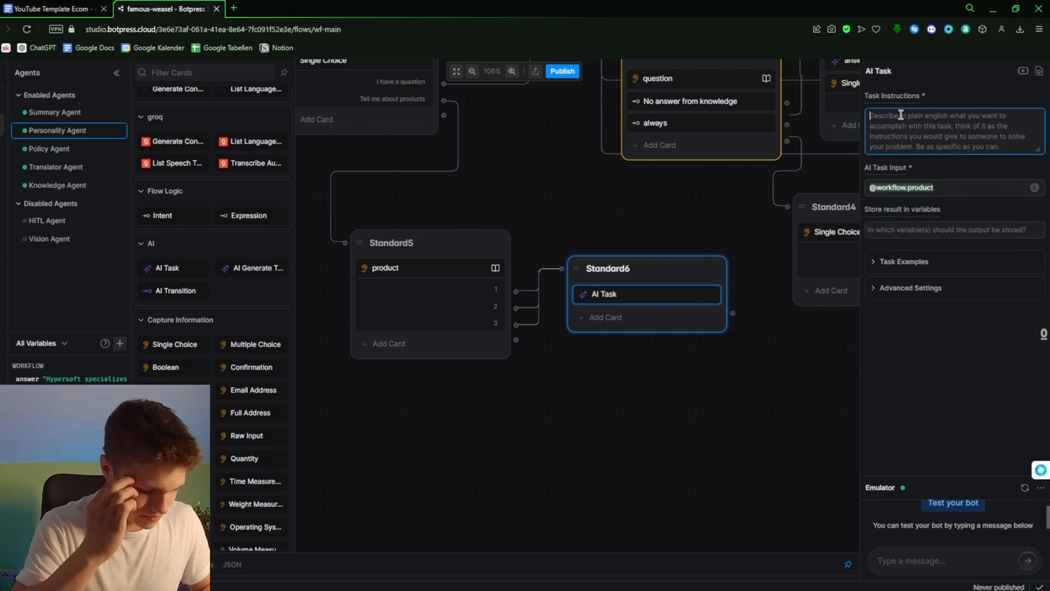
type("Tell t")
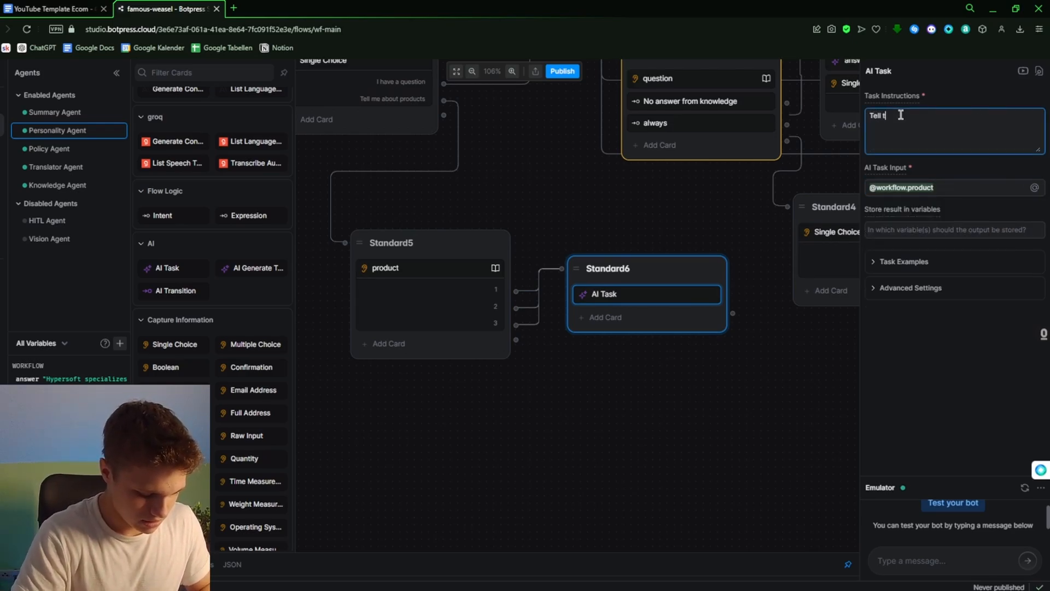
type("he user somethin")
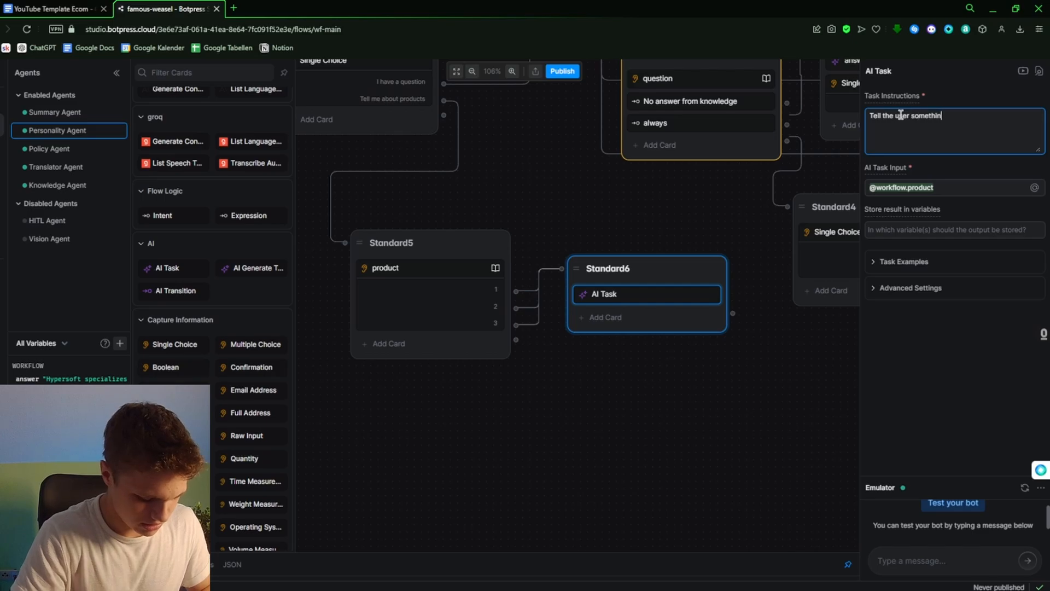
type("g about this product")
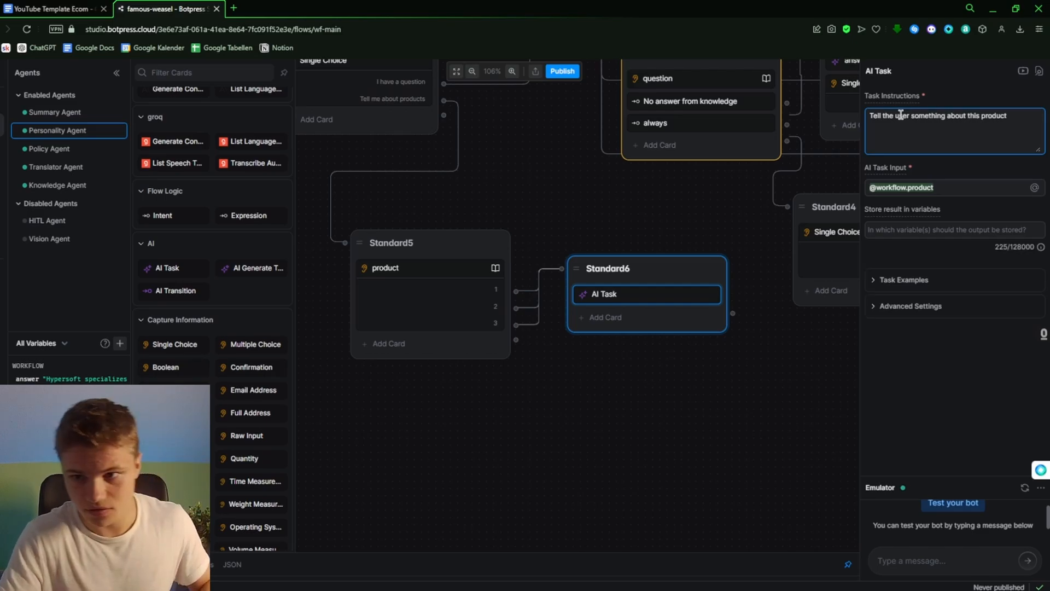
- Store the AI Task's result in a new workflow string variable named information
left_click(922, 228)
type("@")
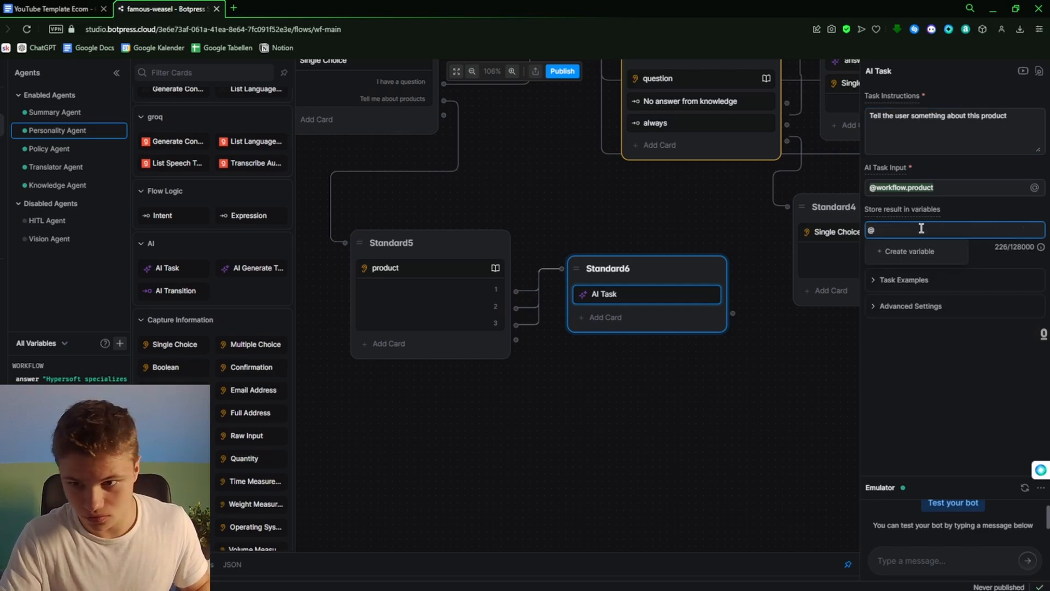
left_click(922, 252)
type("information")
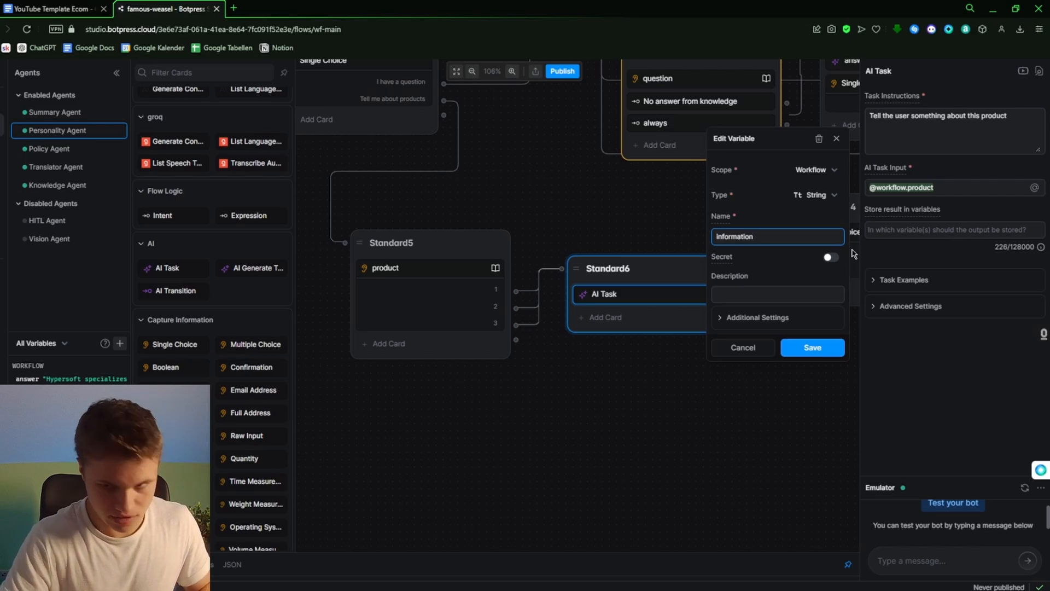
key("Return")
left_click(928, 314)
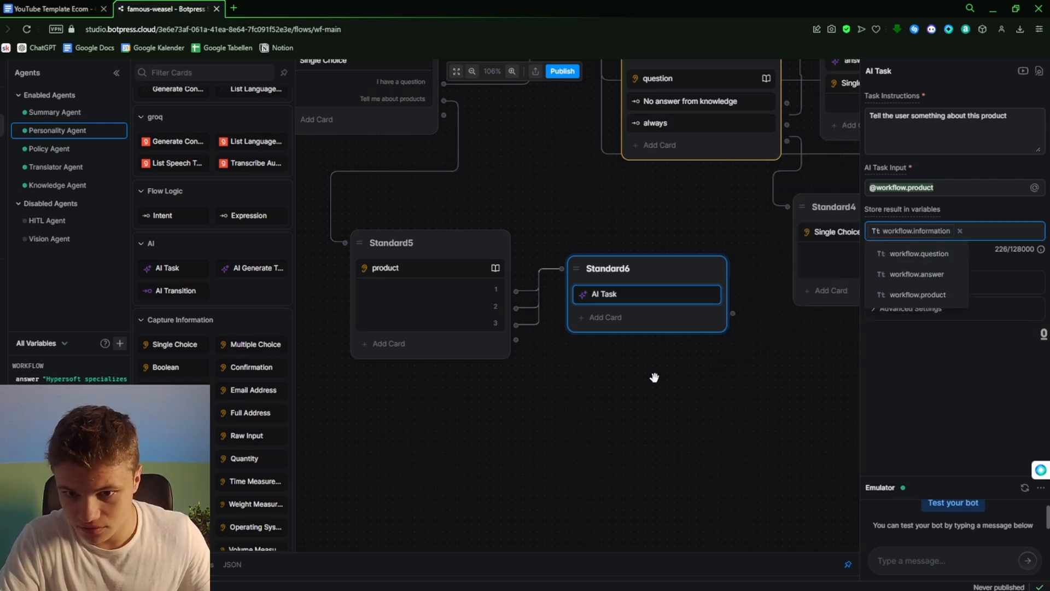
left_click(886, 320)
- Configure the AI Task's advanced settings with temperature 0.35, the Best Model (GPT-4o) and version 2.0 (Beta)
left_click(903, 309)
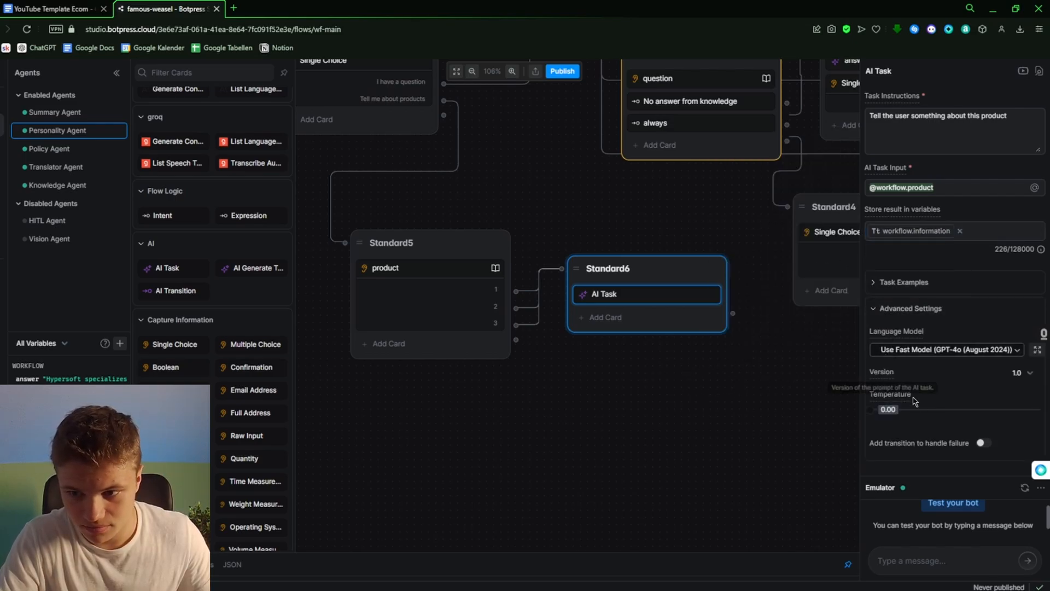
left_click(930, 409)
left_click(947, 349)
left_click(941, 336)
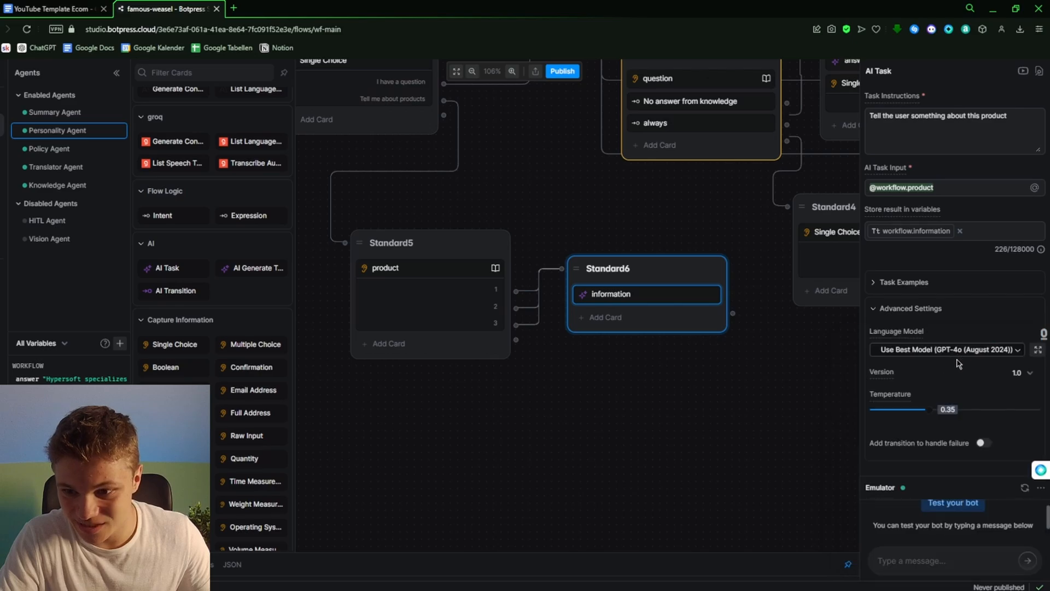
left_click(1020, 373)
left_click(993, 417)
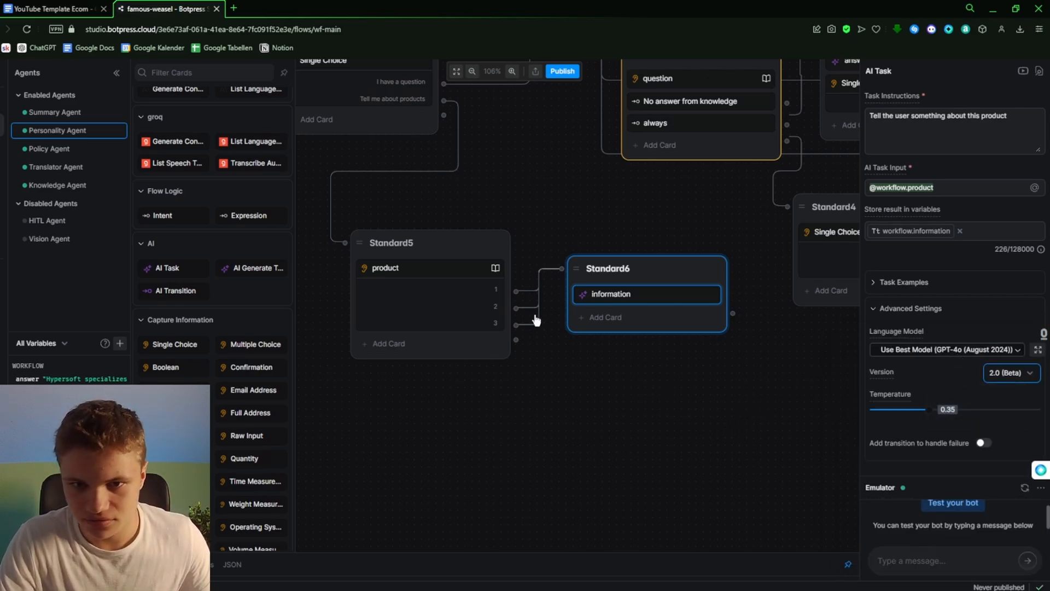
- Shift the Standard5 node farther left and move Standard6 up and closer to it
left_click_drag(445, 232, 412, 231)
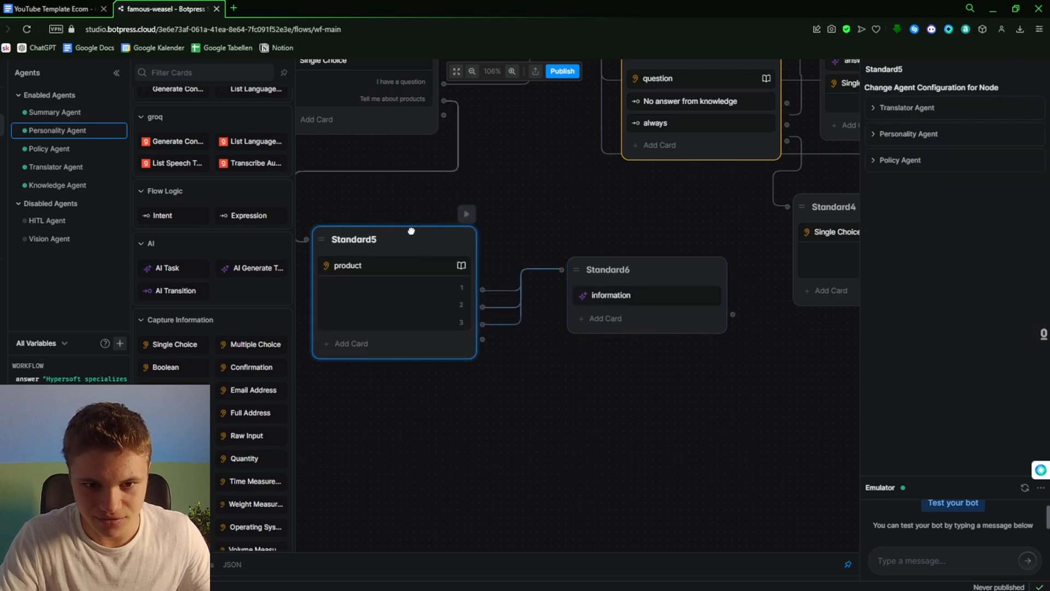
left_click(660, 296)
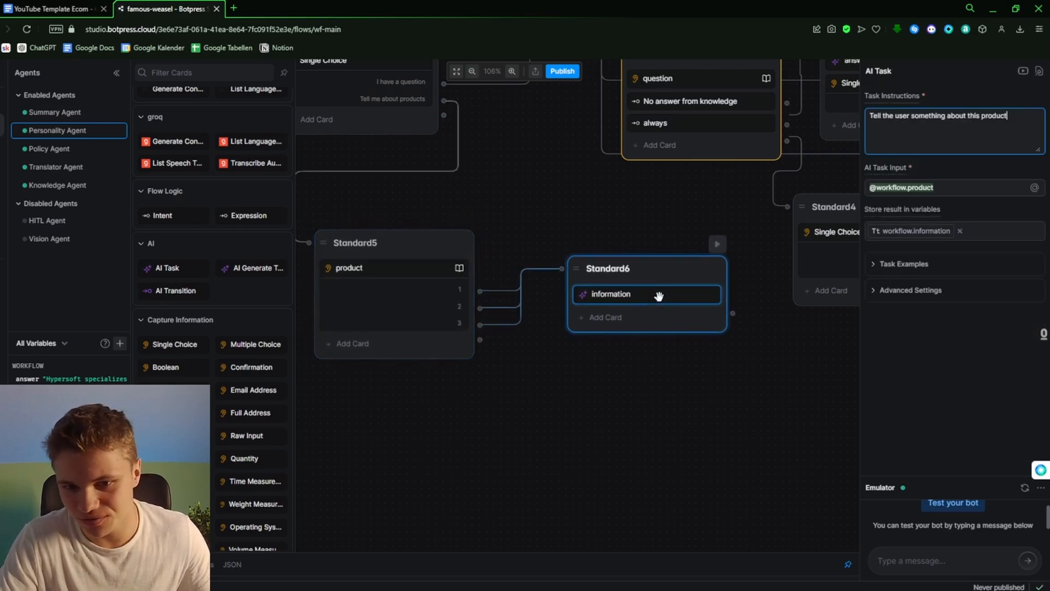
left_click_drag(631, 256, 582, 225)
left_click(579, 281)
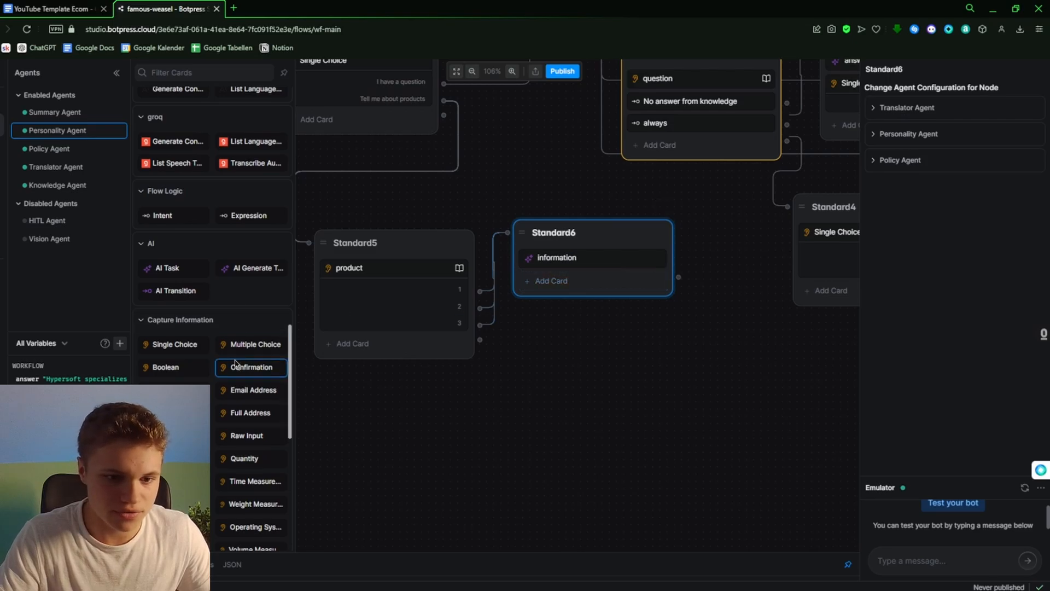
scroll(207, 324, "down", 10)
scroll(206, 324, "down", 10)
left_click_drag(175, 348, 577, 285)
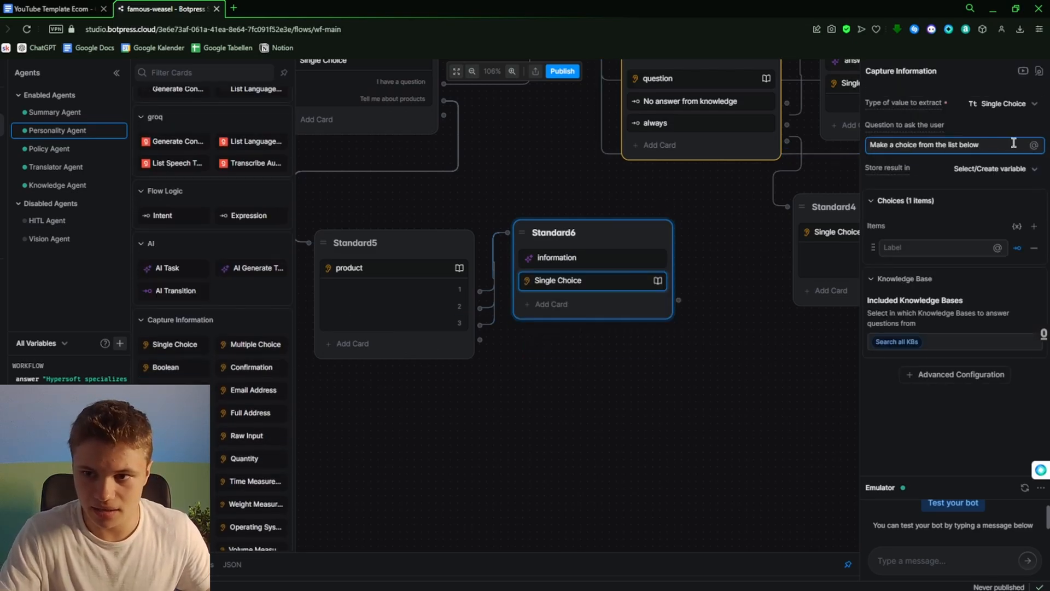
double_click(982, 143)
key("ctrl+a")
type("@")
left_click(930, 177)
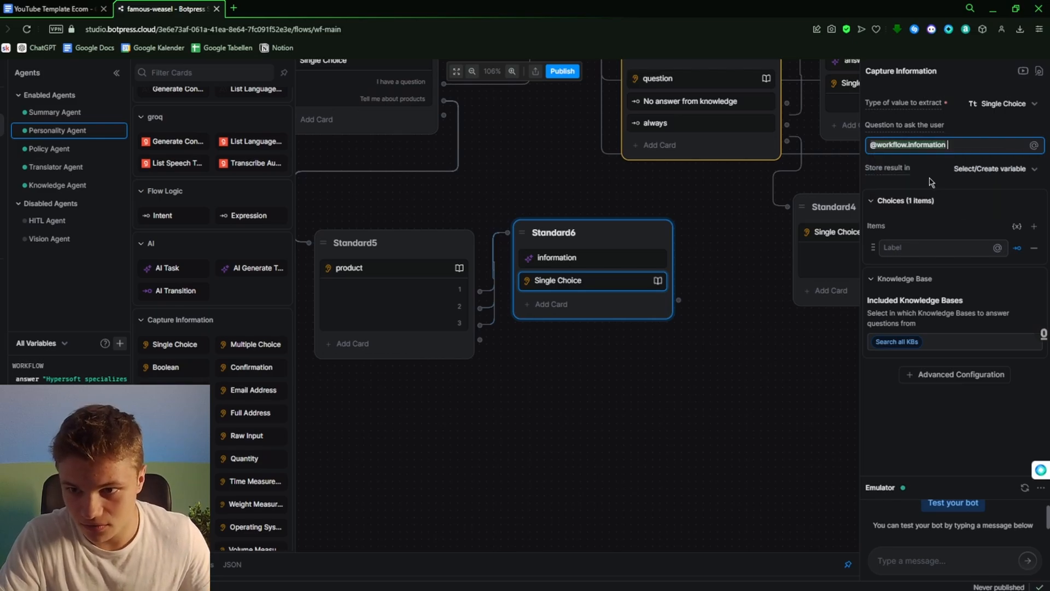
left_click(903, 145)
key("BackSpace")
key("BackSpace")
key("BackSpace")
key("BackSpace")
key("BackSpace")
key("BackSpace")
key("BackSpace")
key("BackSpace")
key("BackSpace")
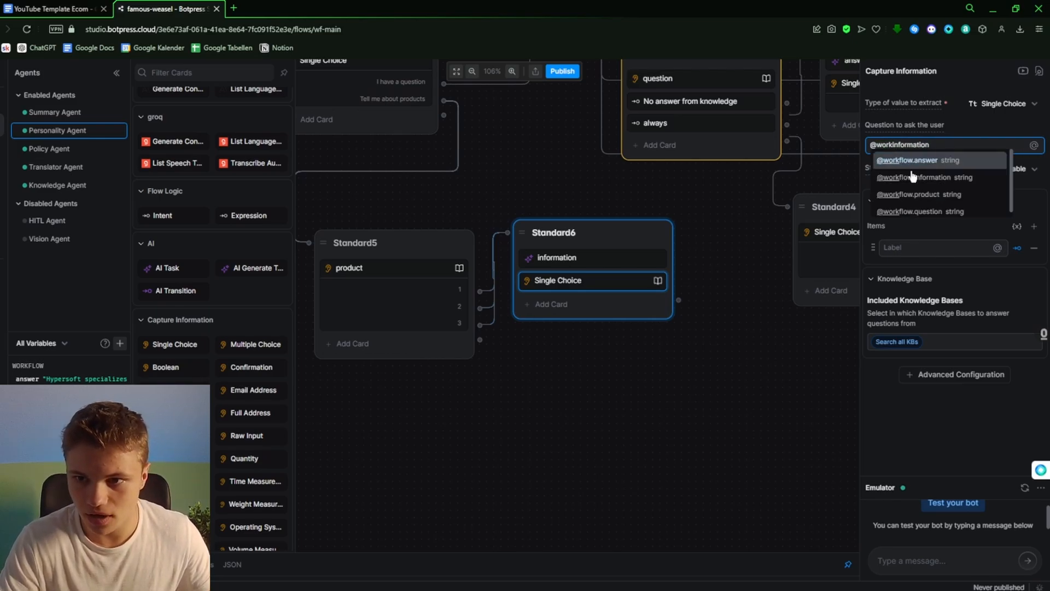
- Label the first choice of Standard6's Single Choice card "I have another question"
left_click(914, 248)
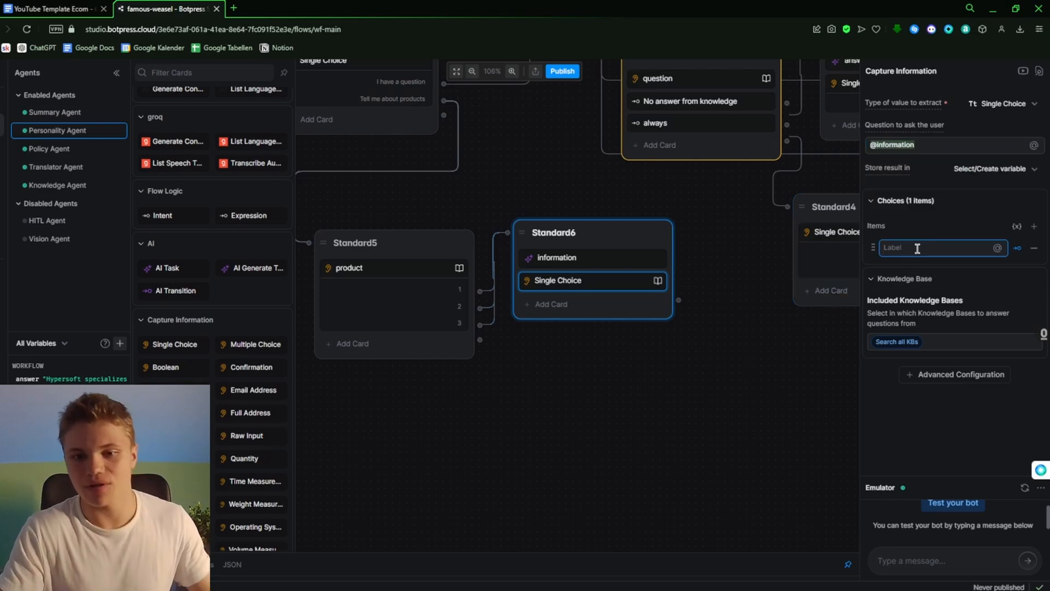
type("I")
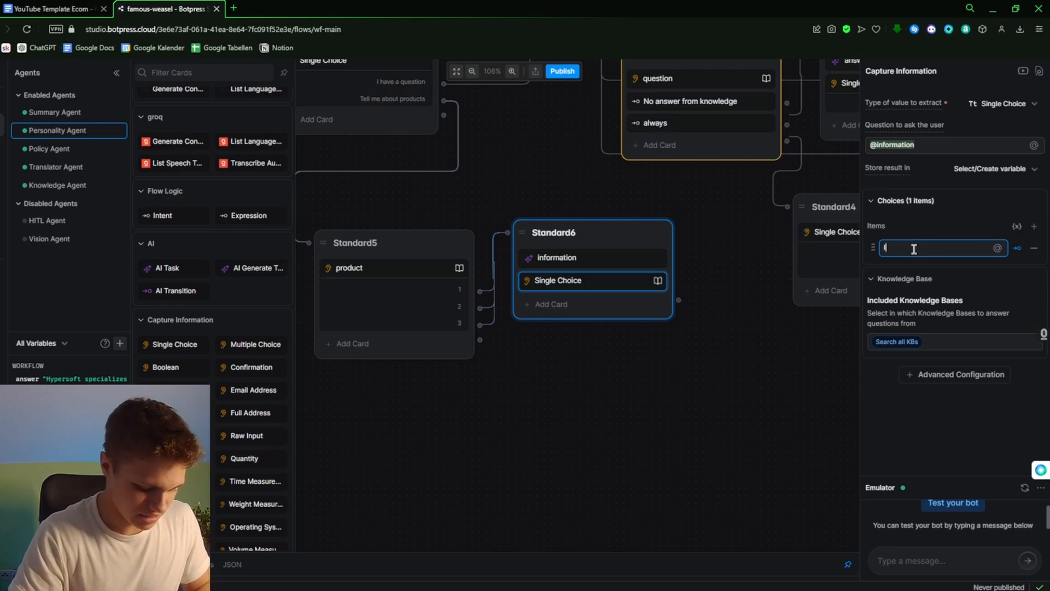
type(" have another ")
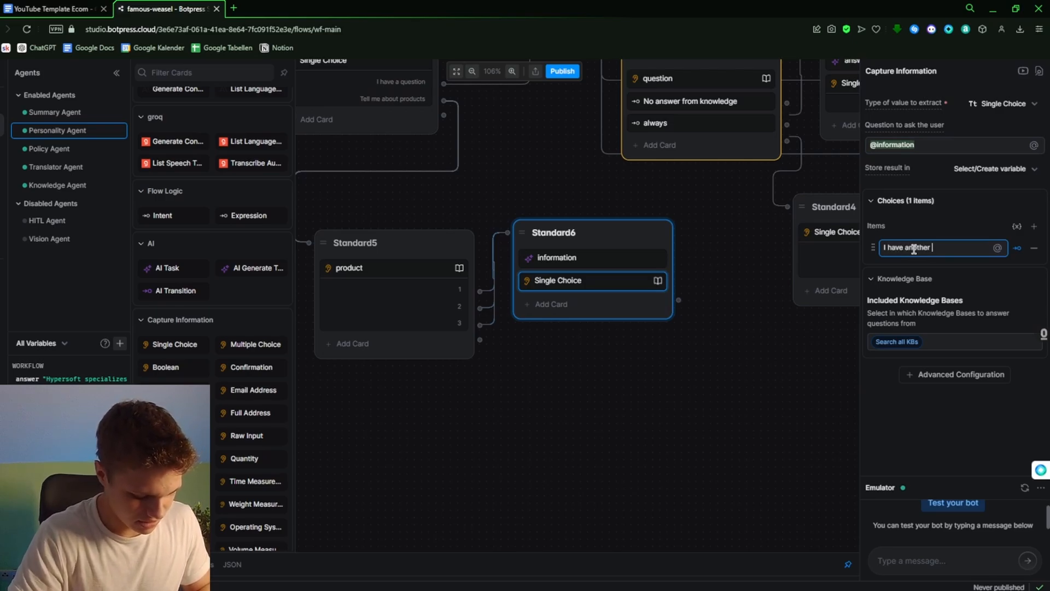
type("question")
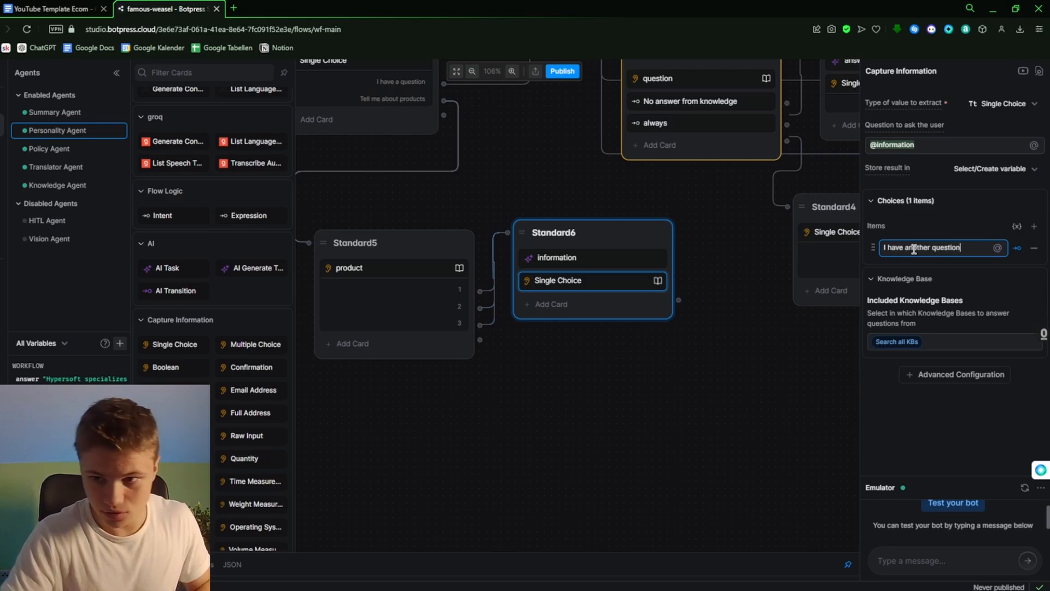
scroll(651, 355, "up", 2)
scroll(668, 316, "down", 5)
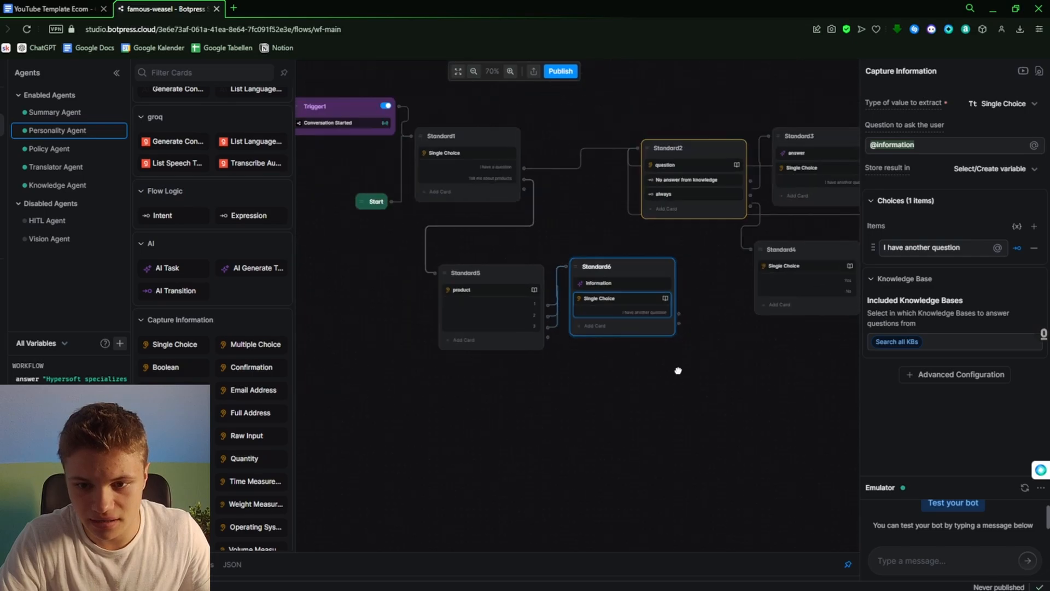
- Connect the "I have another question" choice of Standard6's Single Choice card to the Standard2 node
left_click_drag(655, 372, 633, 280)
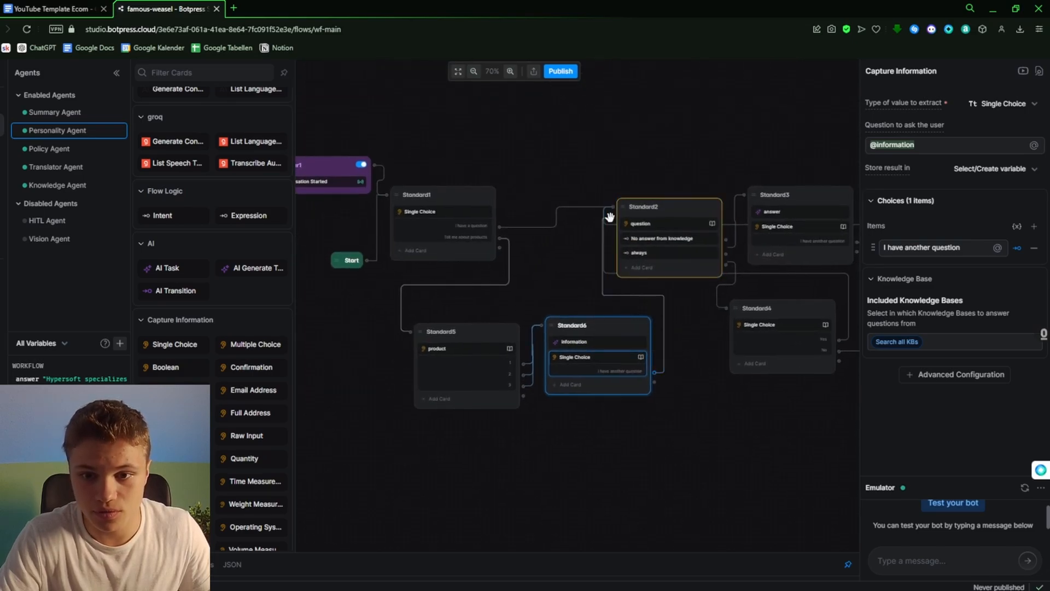
right_click(674, 402)
scroll(651, 446, "up", 5)
scroll(583, 436, "down", 6)
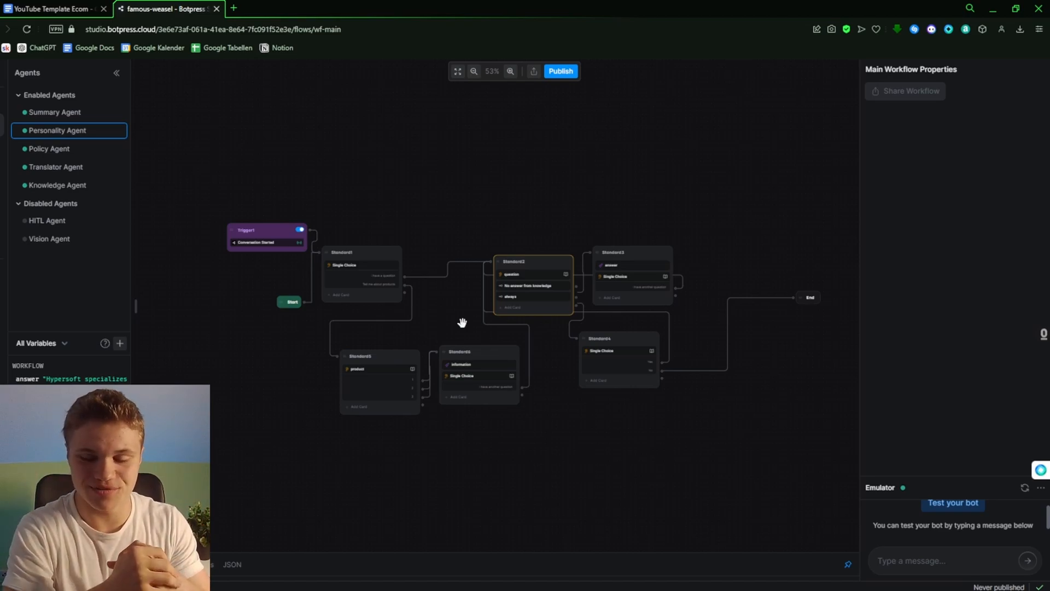
scroll(463, 323, "up", 4)
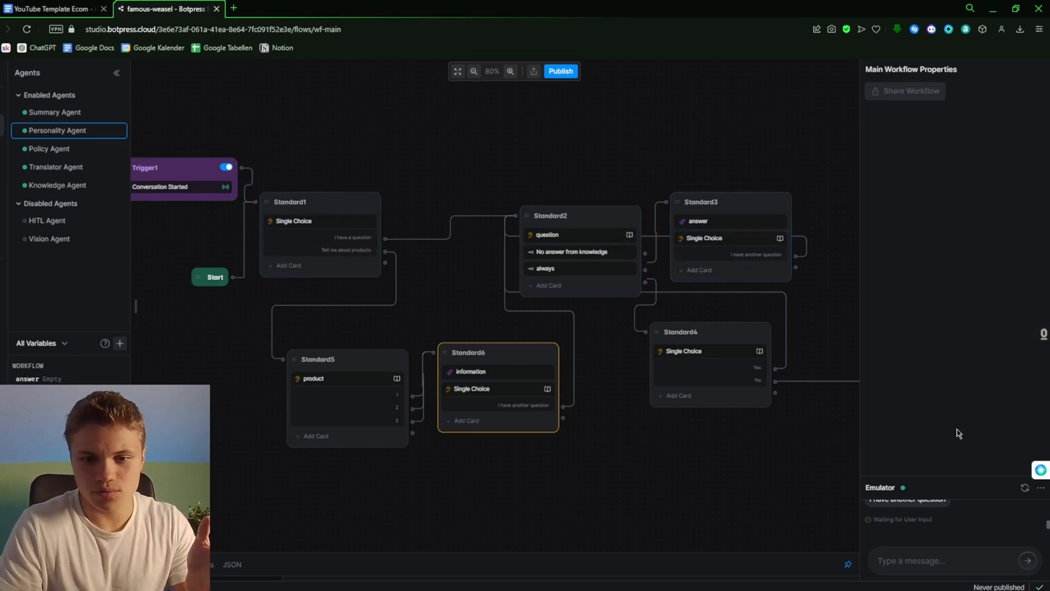
- Restart the emulator conversation and publish the bot
left_click(1025, 487)
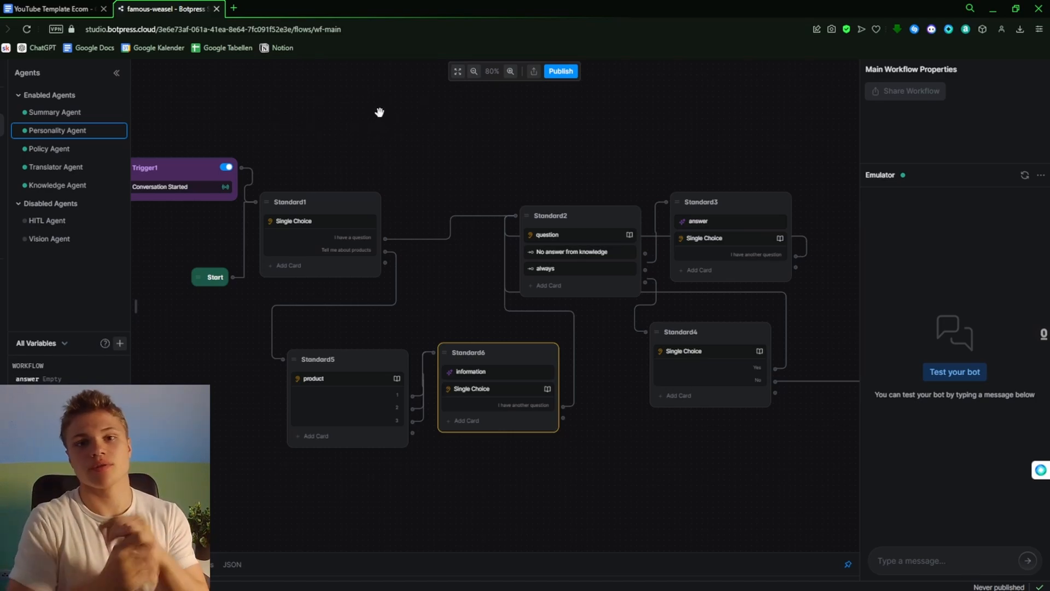
left_click(562, 72)
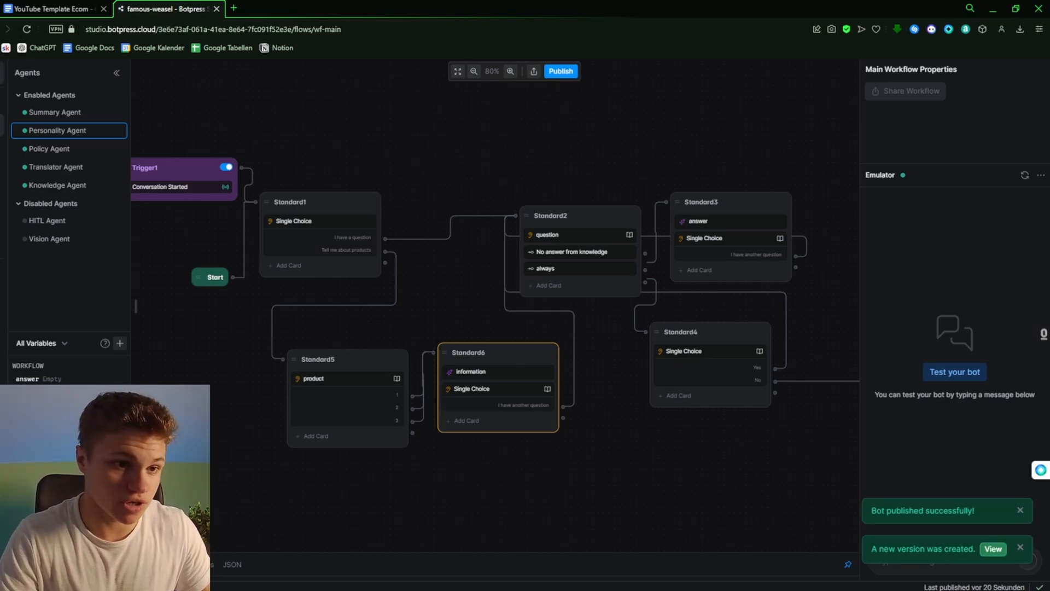
- Open the bot's Webchat settings in the dashboard, review the general options and go to the sharing options
mouse_move(4, 74)
left_click(22, 94)
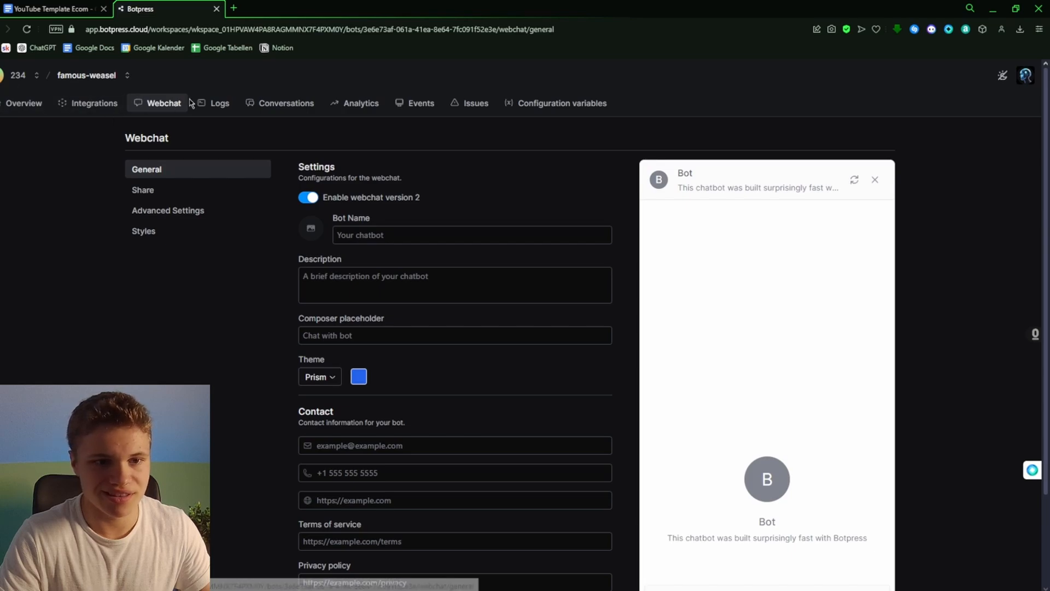
scroll(809, 316, "down", 2)
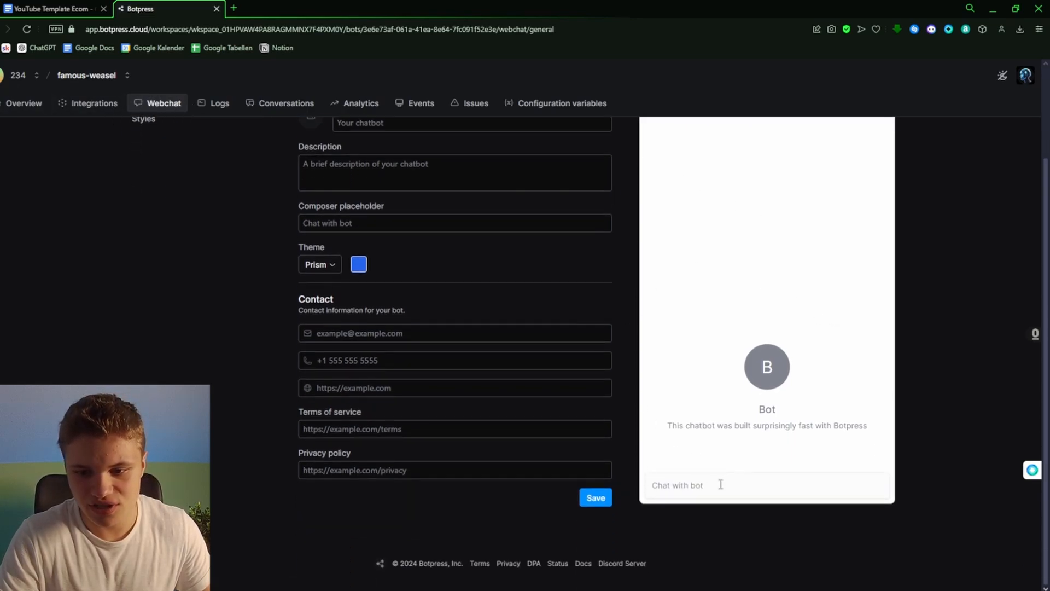
scroll(694, 359, "up", 2)
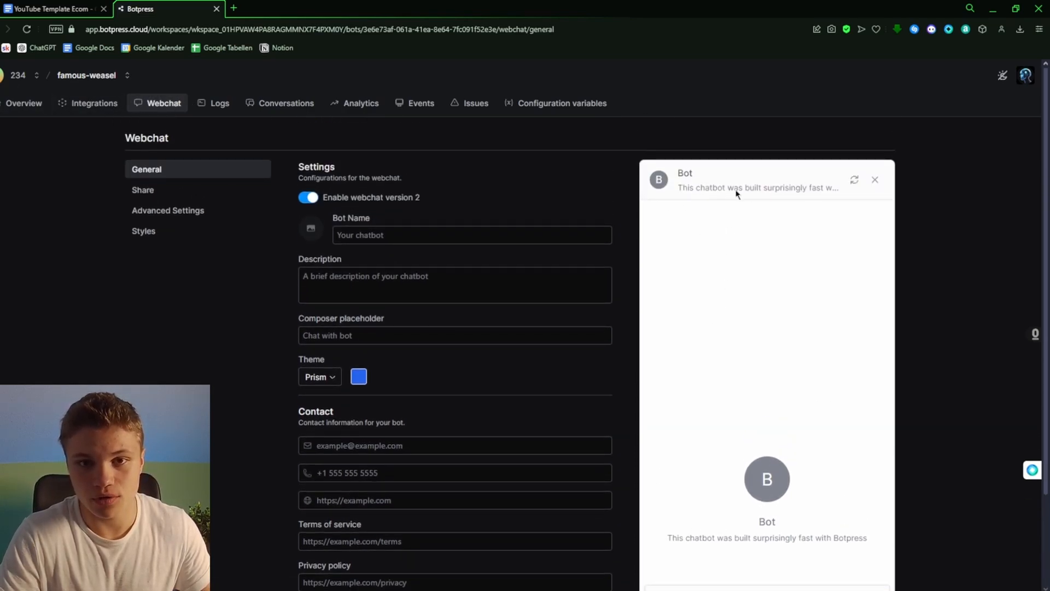
scroll(766, 229, "down", 2)
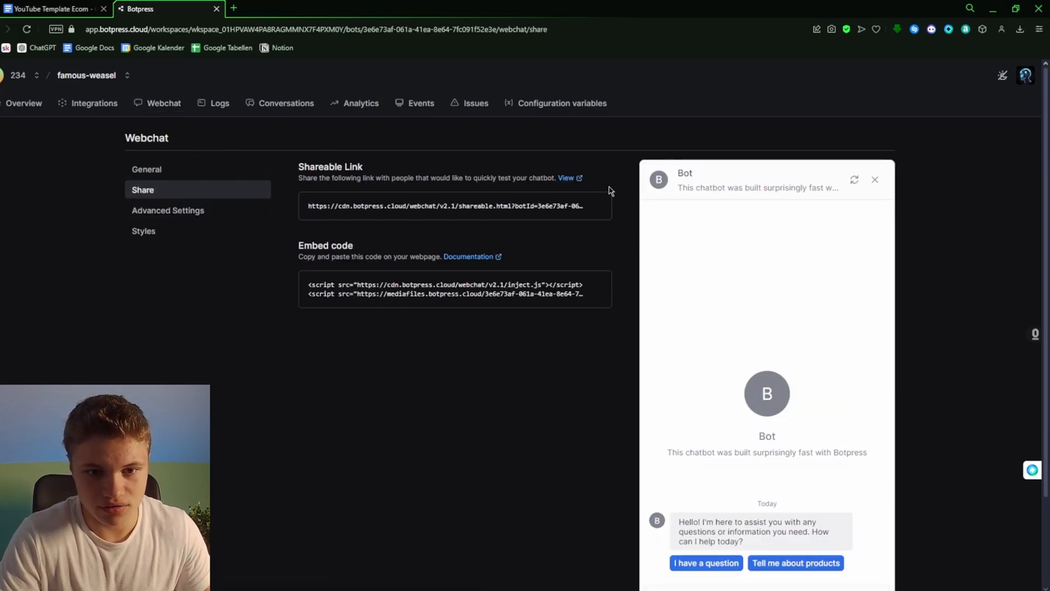
- Test the bot in the shareable webchat preview by asking about products, choosing product 3 and "I have another question", and close the preview
left_click(569, 178)
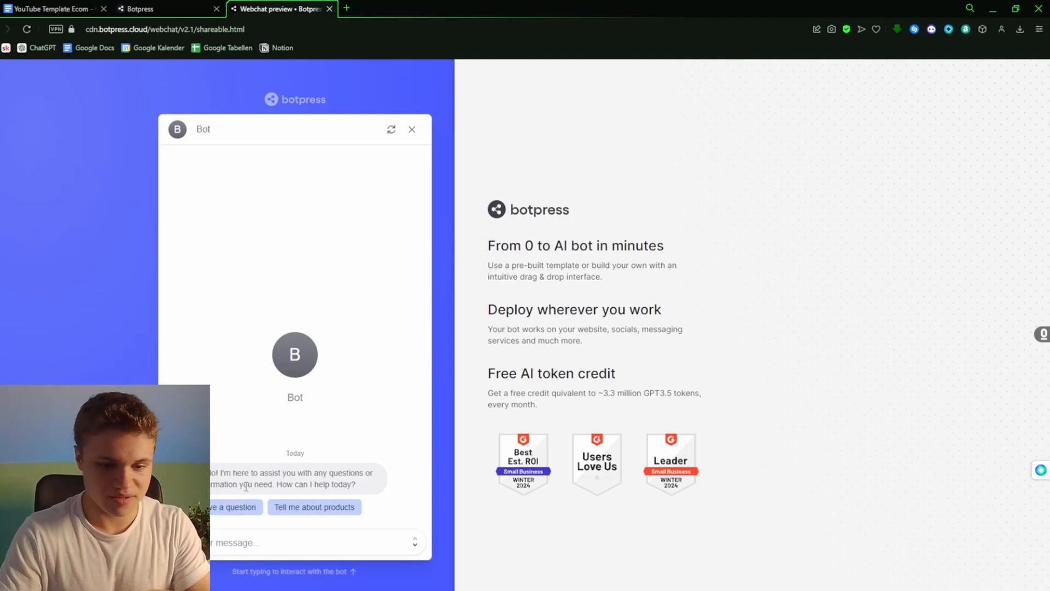
left_click(272, 507)
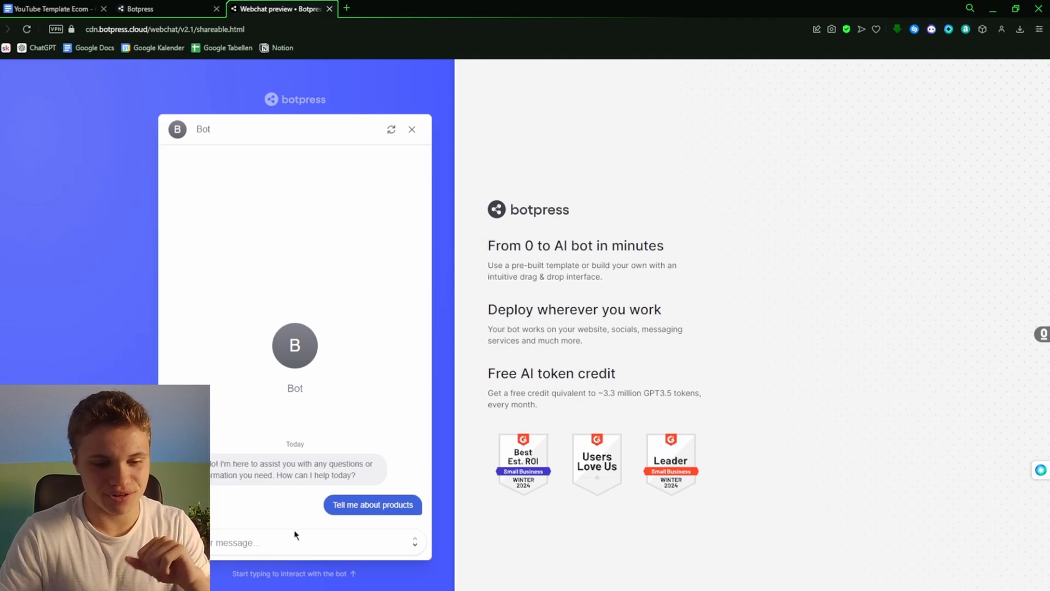
left_click(244, 503)
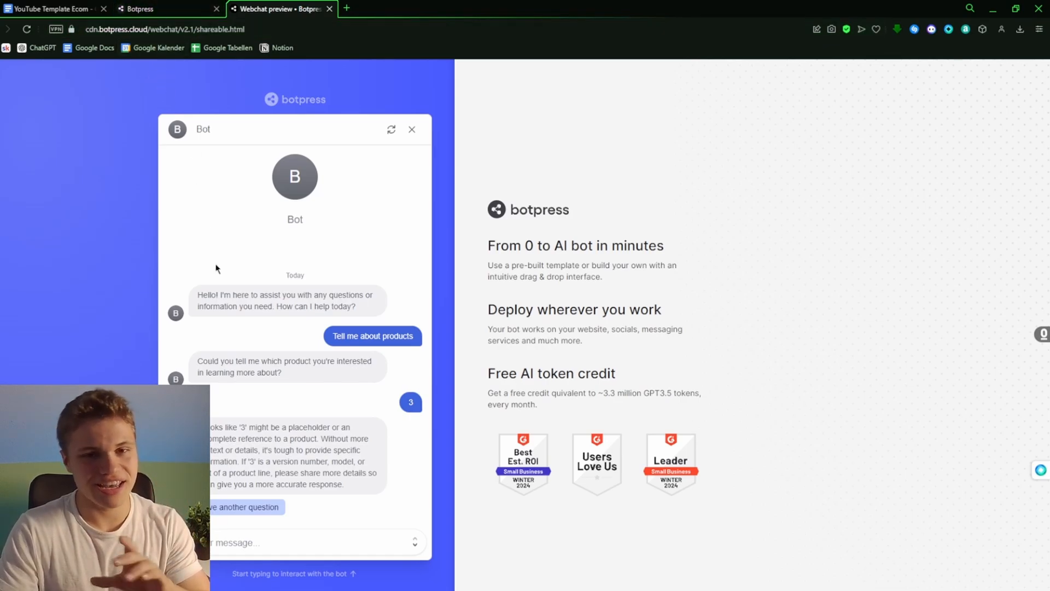
left_click(251, 507)
key("ctrl+w")
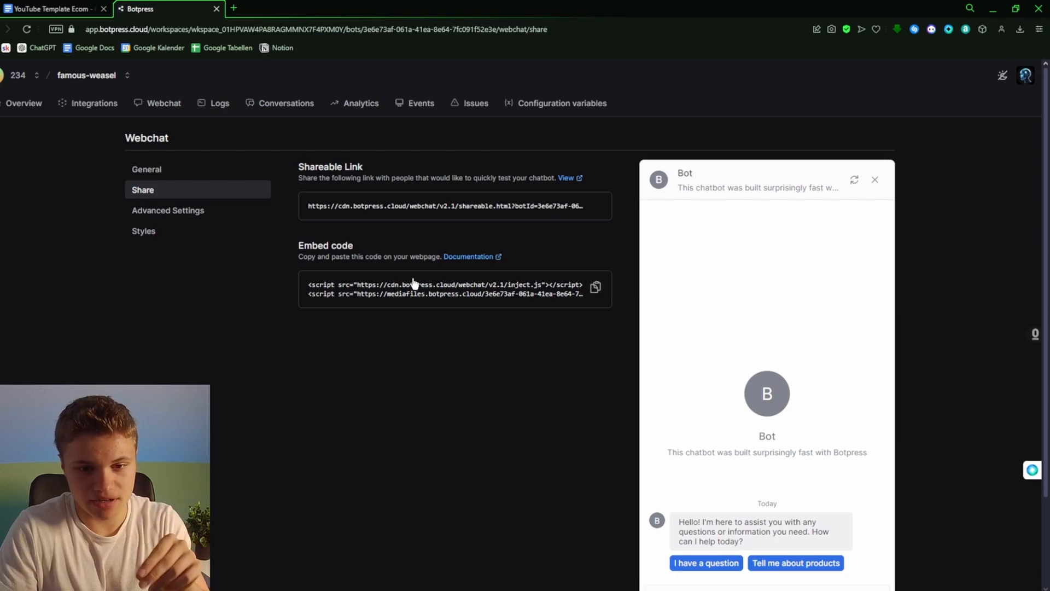
- Copy the webchat embed code and open the custom CSS styles editor for the bot
left_click(596, 288)
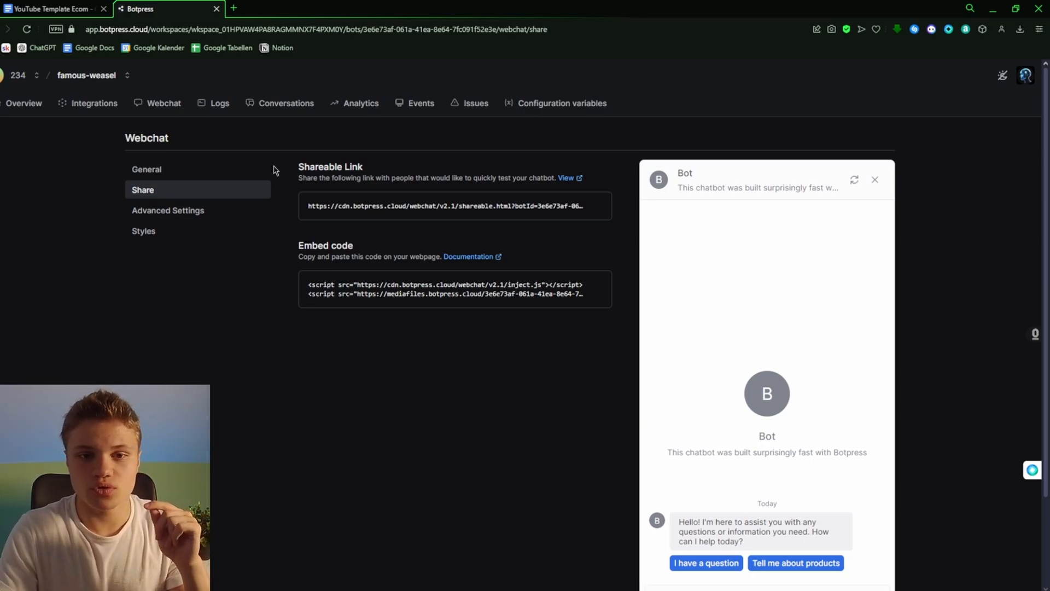
left_click(175, 235)
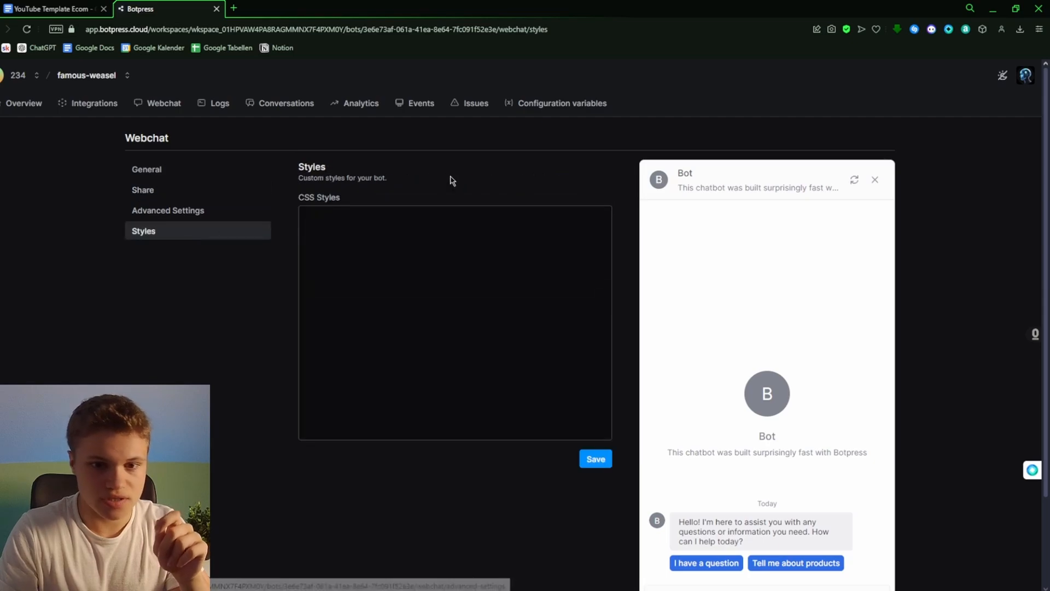
left_click(360, 225)
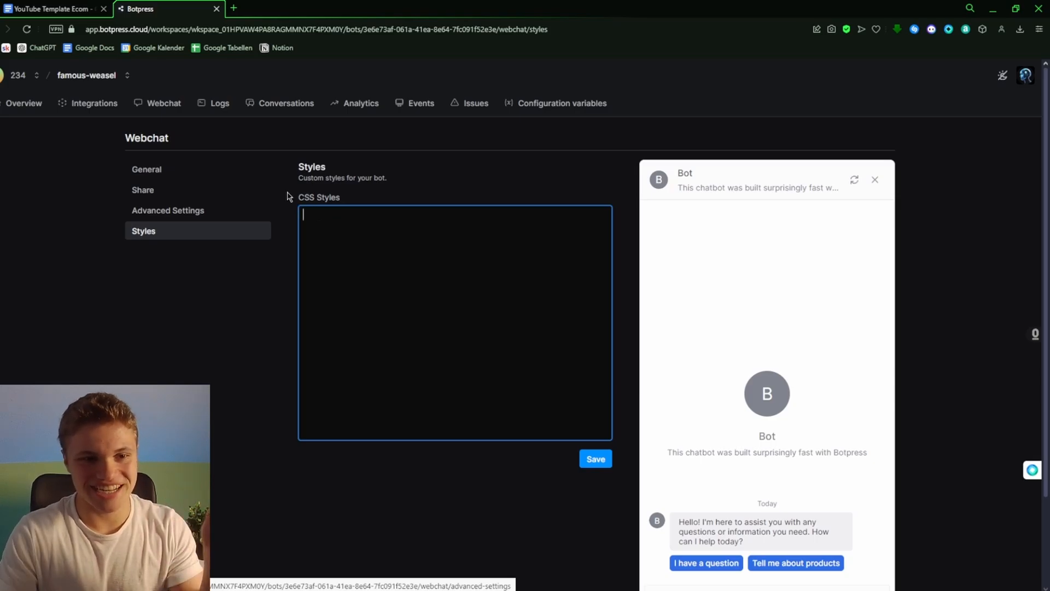
- Return to the general Webchat settings, upload an avatar image for the bot and save the settings
left_click(83, 111)
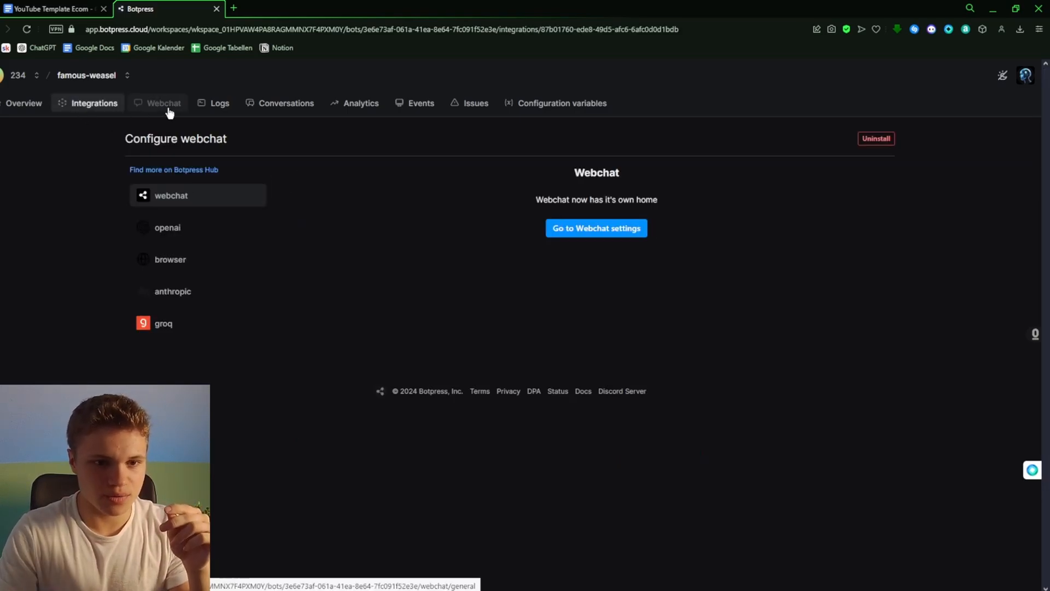
left_click(165, 107)
scroll(472, 220, "down", 2)
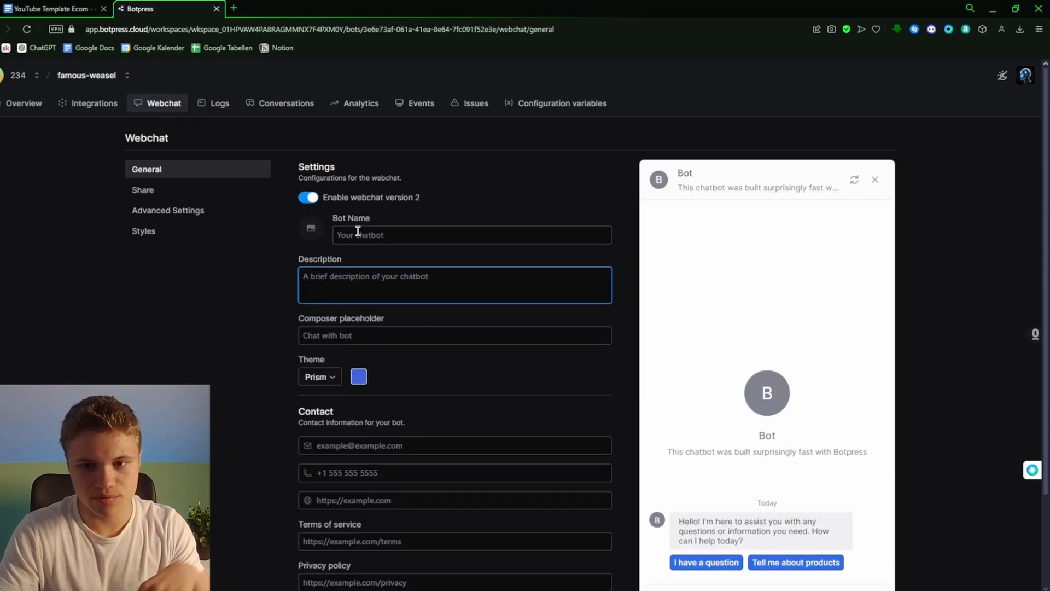
left_click(358, 232)
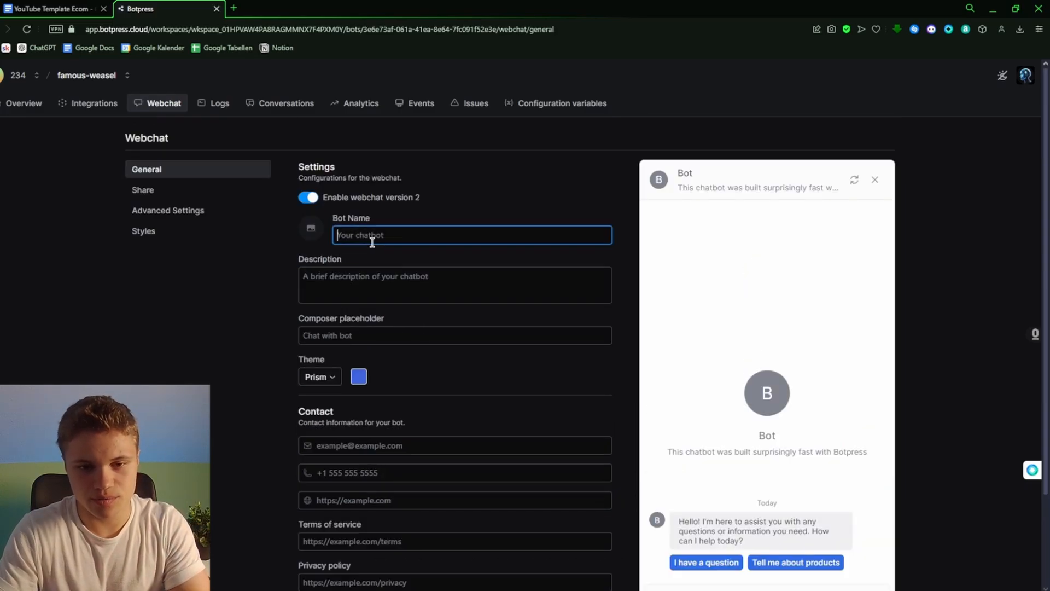
left_click(310, 228)
left_click(269, 309)
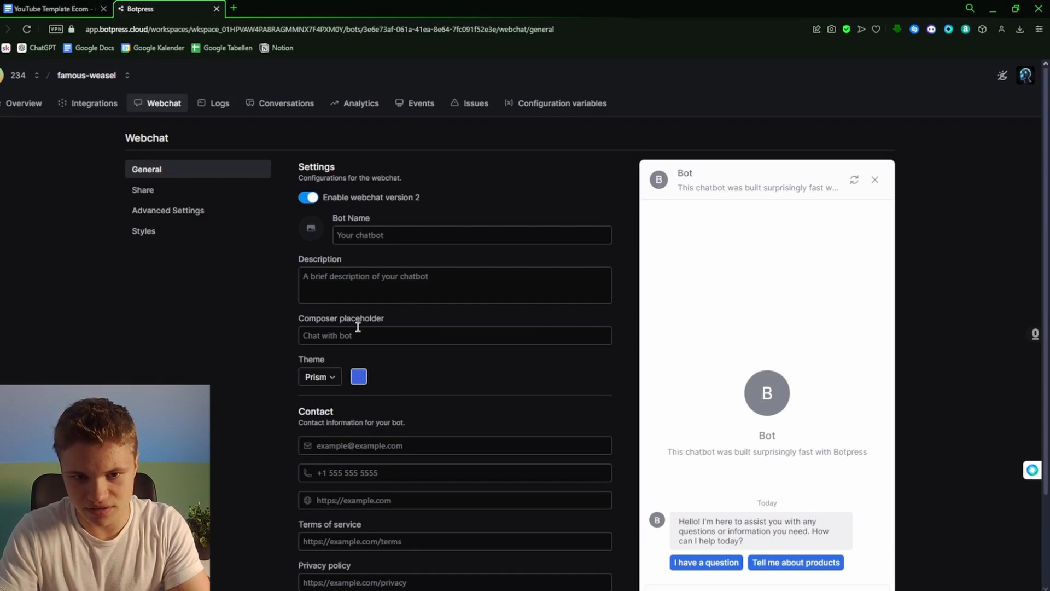
left_click(311, 228)
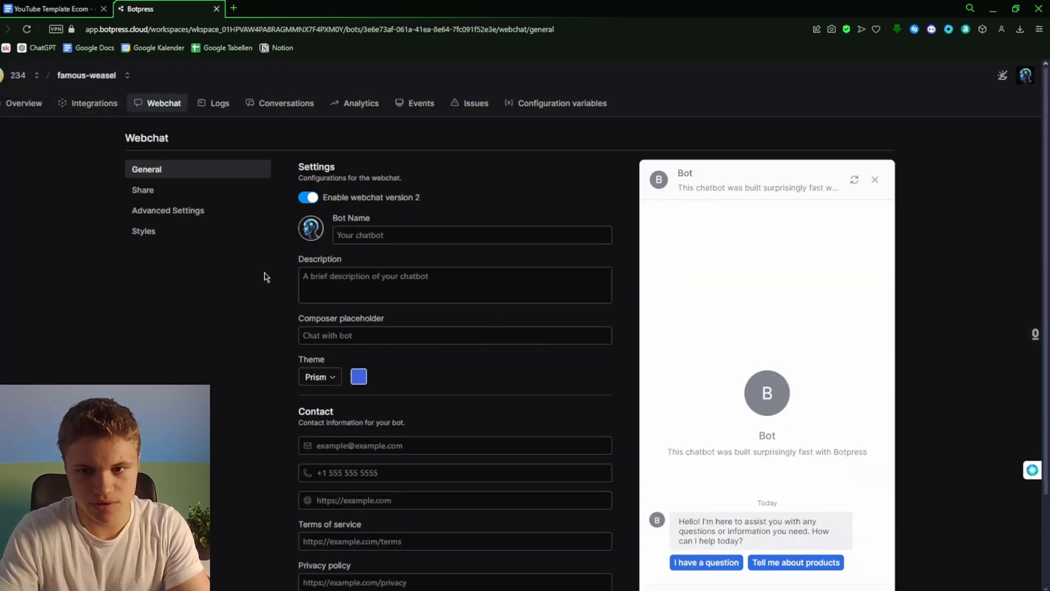
scroll(265, 408, "down", 3)
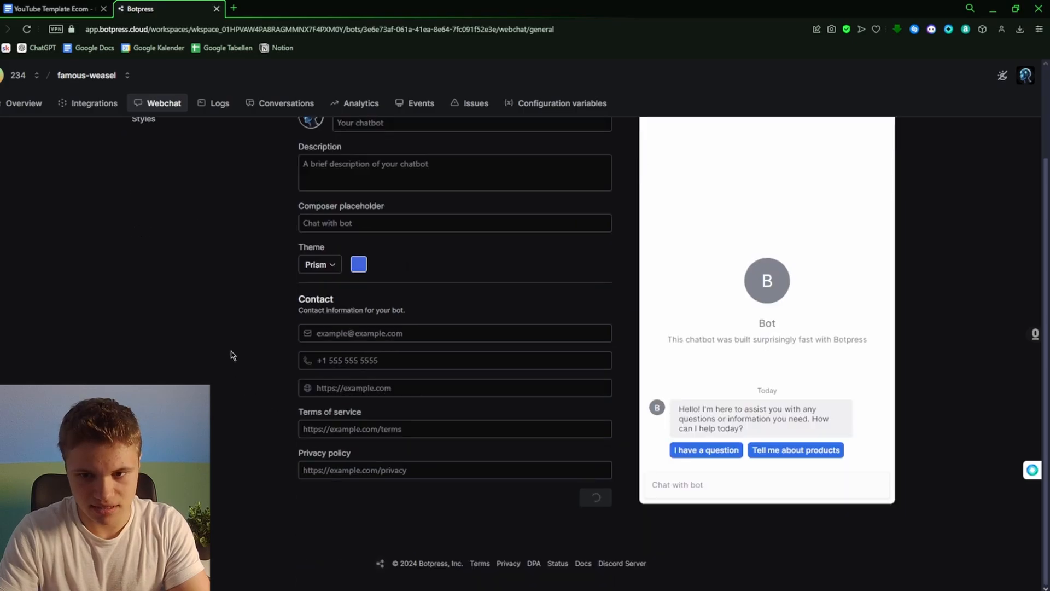